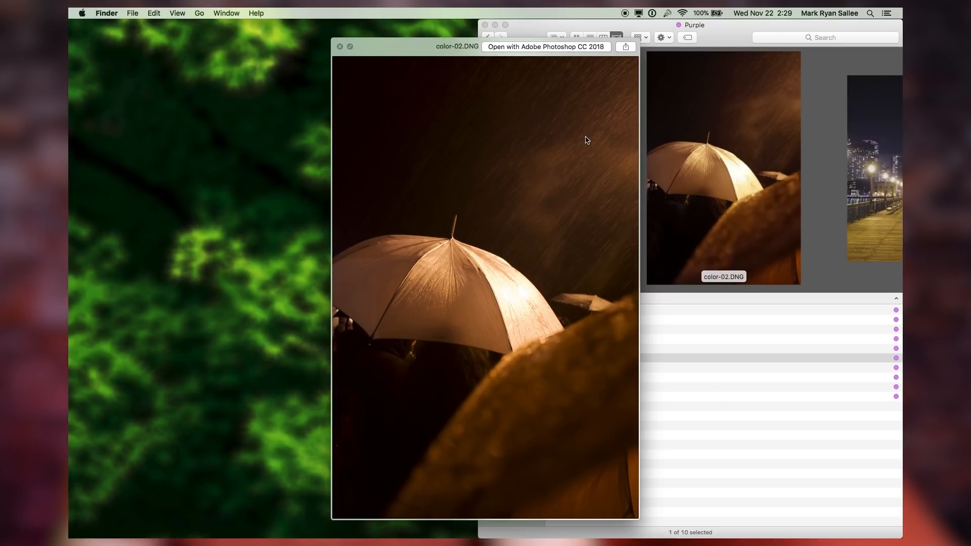
# Zoom into the monkey photo to inspect detail, then fit the image back to the window
pyautogui.press('Down')
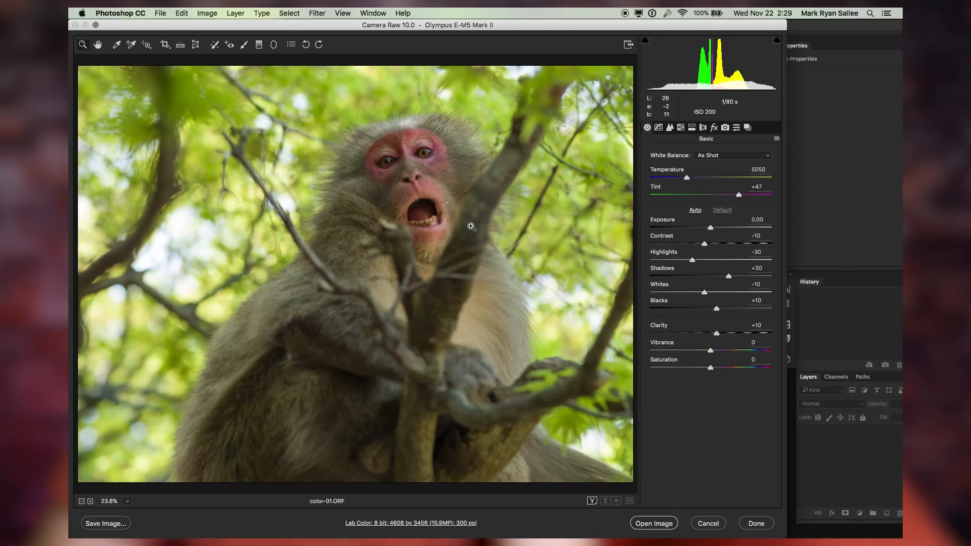
pyautogui.click(373, 224)
pyautogui.click(372, 225)
pyautogui.click(372, 224)
pyautogui.click(372, 224)
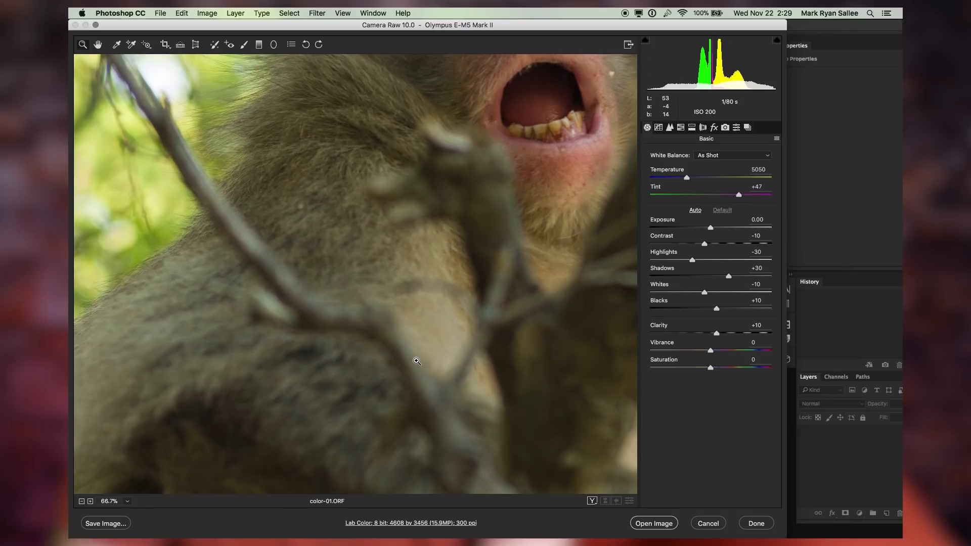
pyautogui.press('super+0')
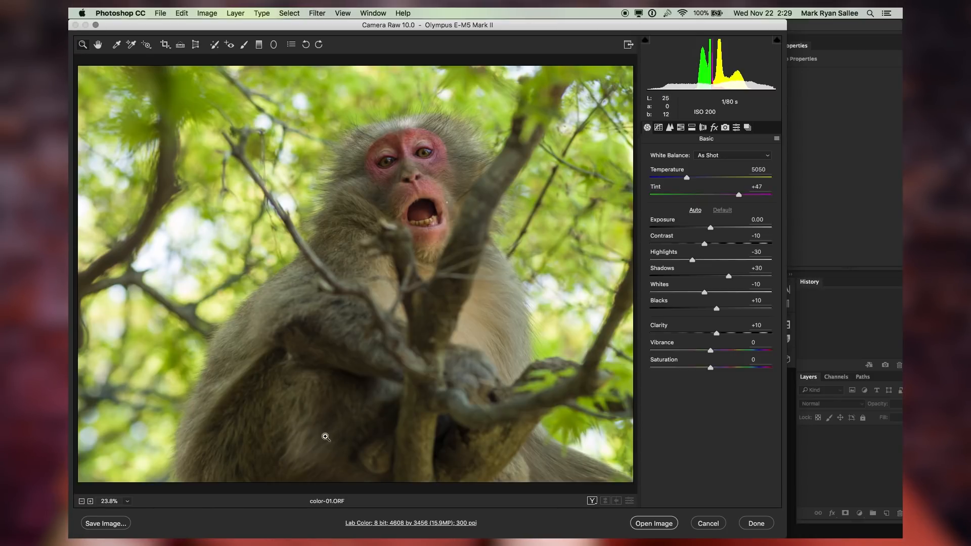
# Sample the tree branch with the White Balance tool, then undo and redo to compare the result with As Shot
pyautogui.press('i')
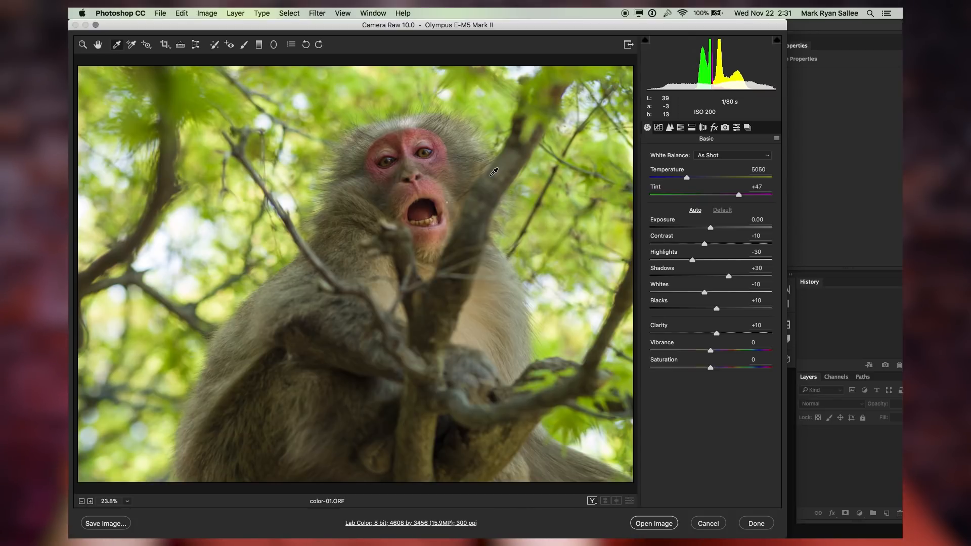
pyautogui.click(490, 205)
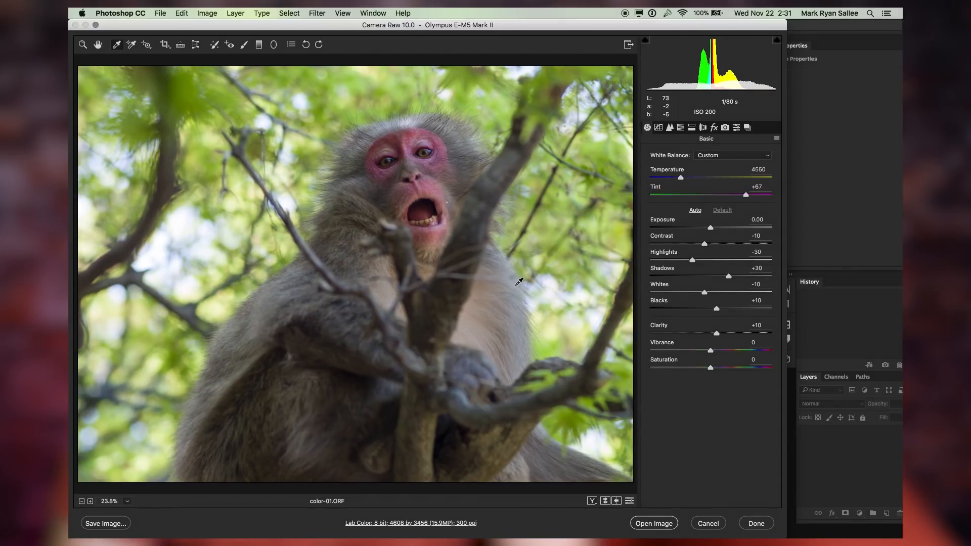
pyautogui.press('super+z')
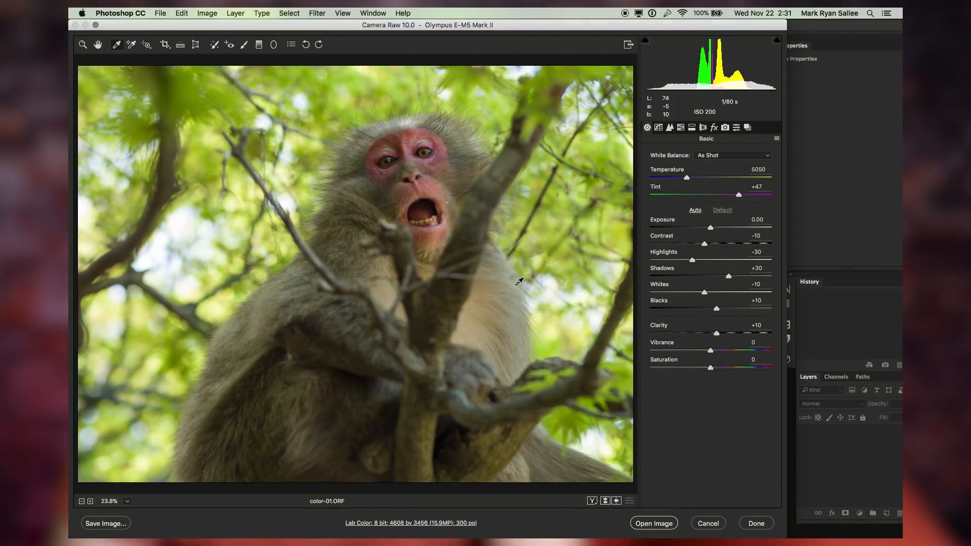
pyautogui.press('super+z')
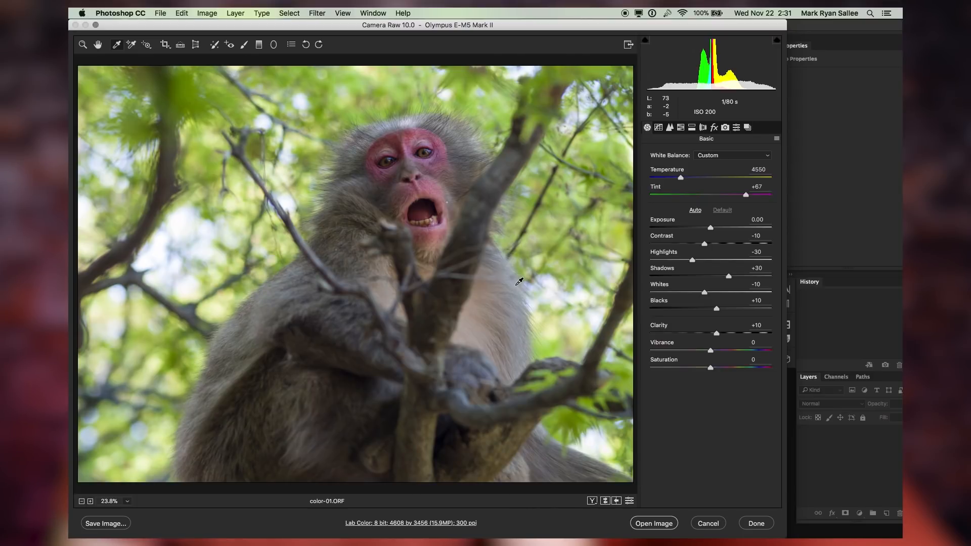
pyautogui.press('super+z')
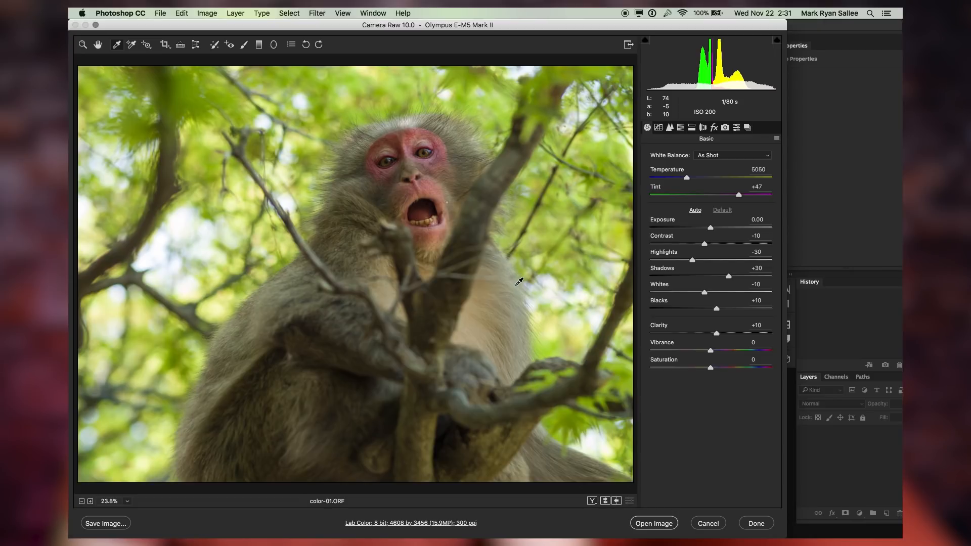
# Sample a neutral spot beside the monkey's arm with the White Balance tool to set a custom white balance
pyautogui.click(519, 281)
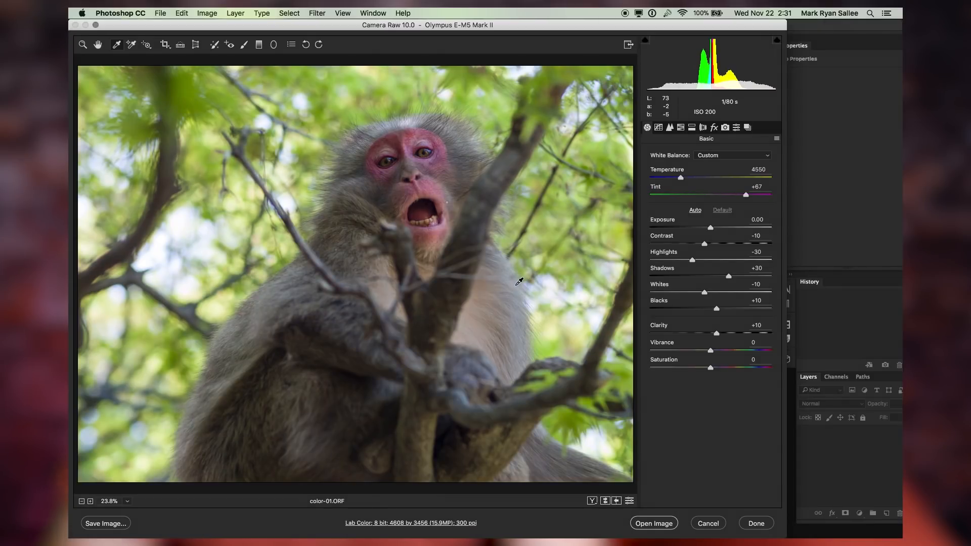
pyautogui.moveTo(717, 174); pyautogui.dragTo(715, 170)
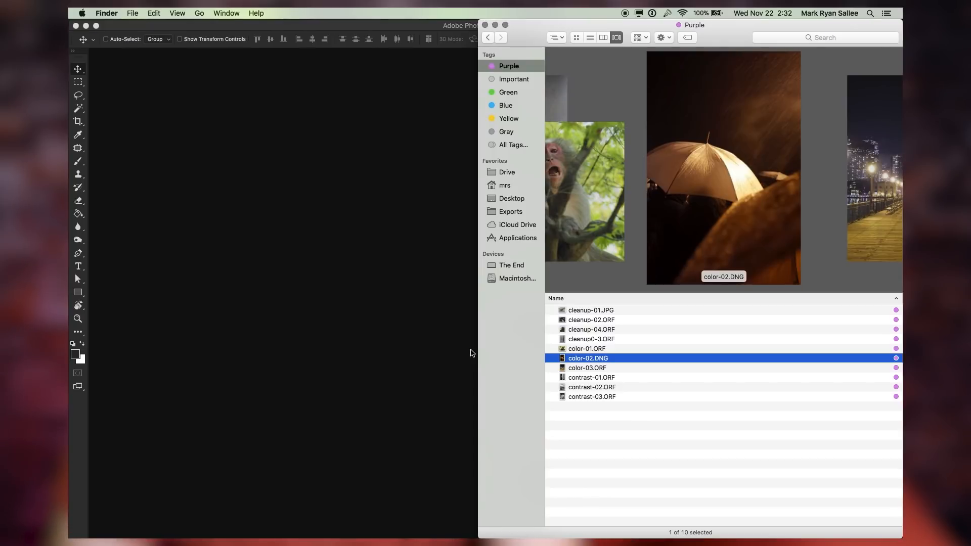
# Open color-02.DNG in Camera Raw and set white balance by sampling a rectangle on the white umbrella
pyautogui.press('super+o')
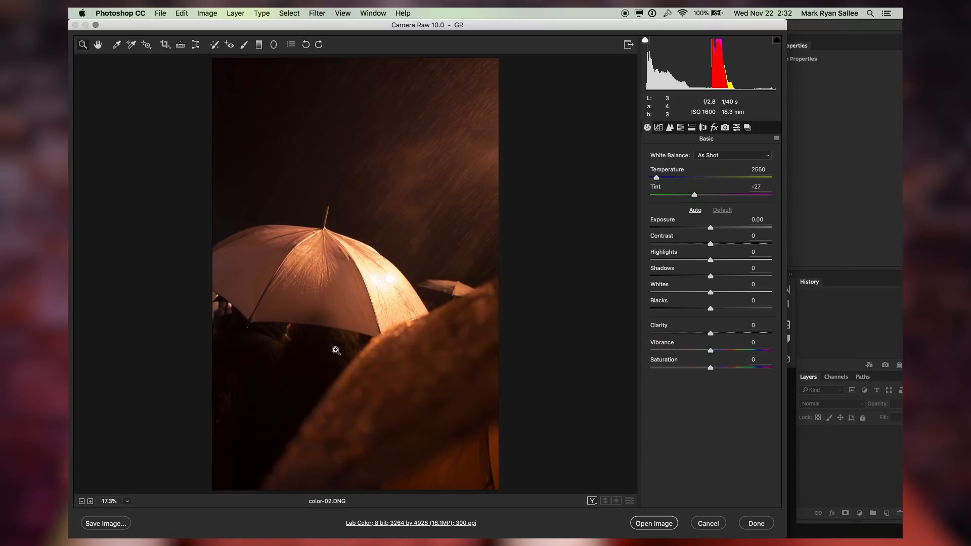
pyautogui.click(117, 44)
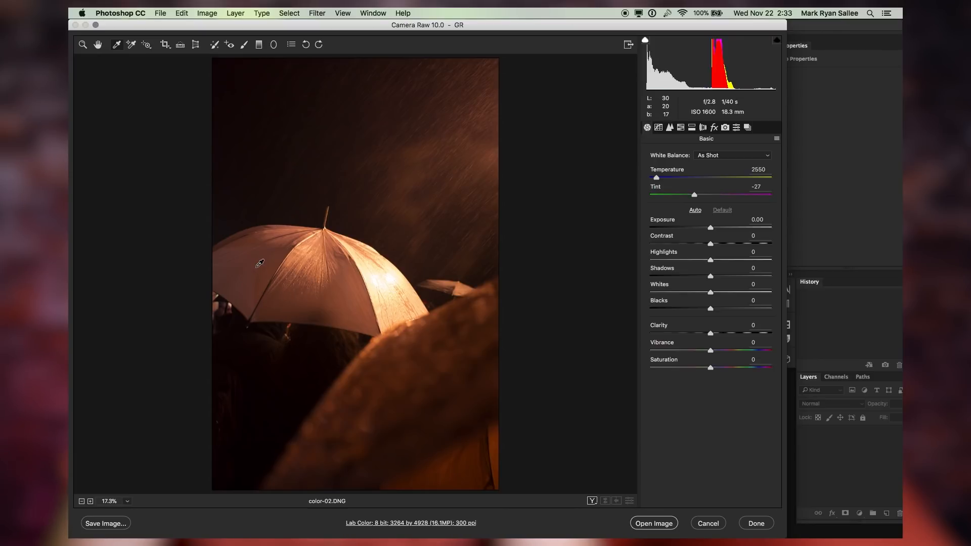
pyautogui.moveTo(250, 247); pyautogui.dragTo(305, 300)
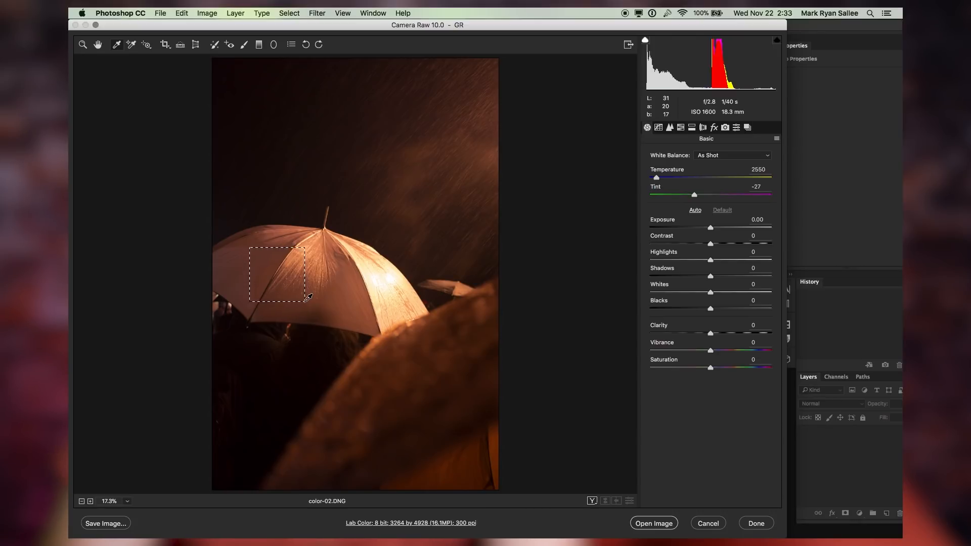
pyautogui.moveTo(305, 301); pyautogui.dragTo(304, 300)
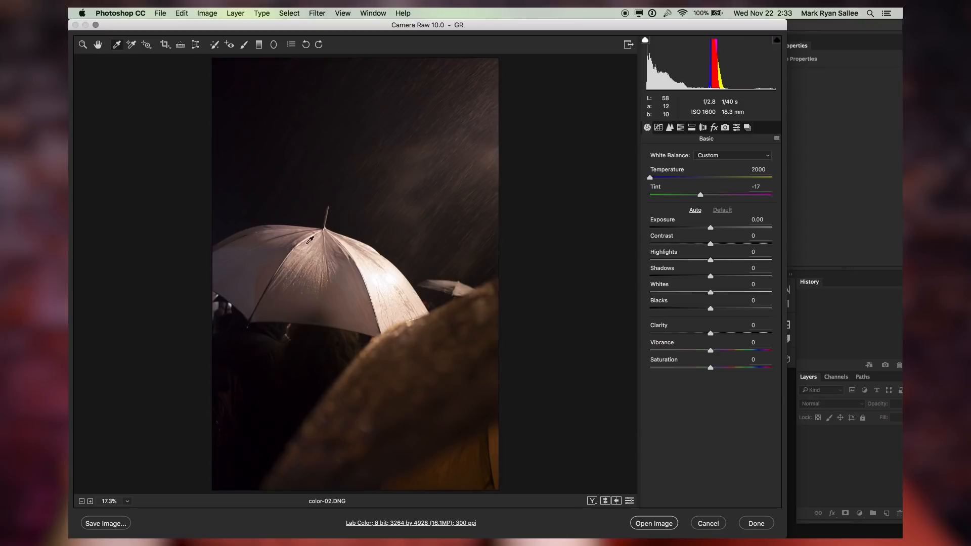
# Resample the umbrella with the White Balance tool, then undo the sampling to compare with the original
pyautogui.click(284, 262)
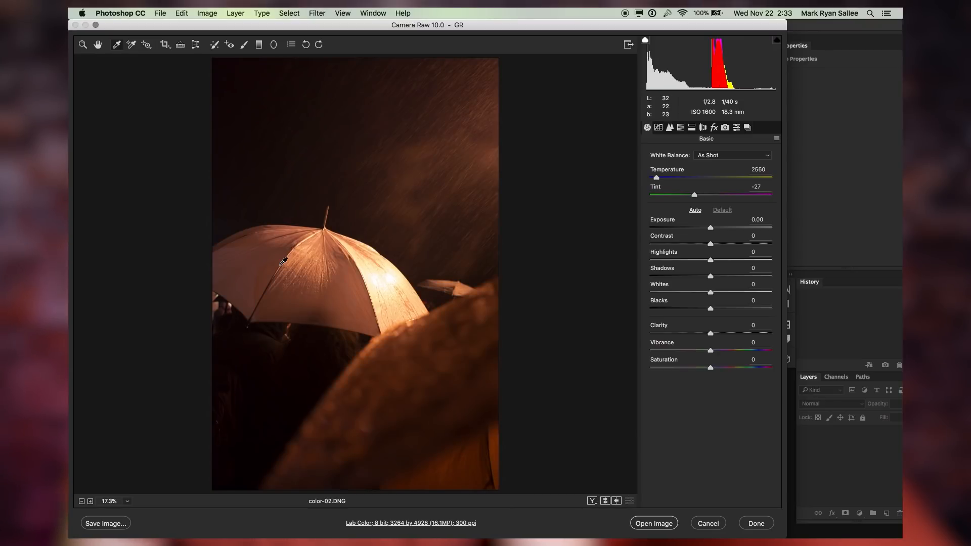
pyautogui.click(283, 261)
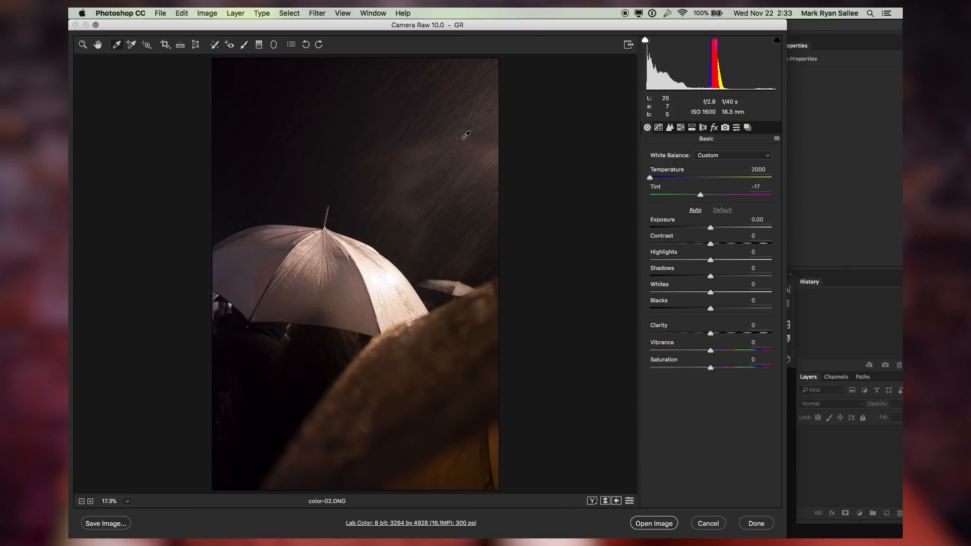
pyautogui.press('super+z')
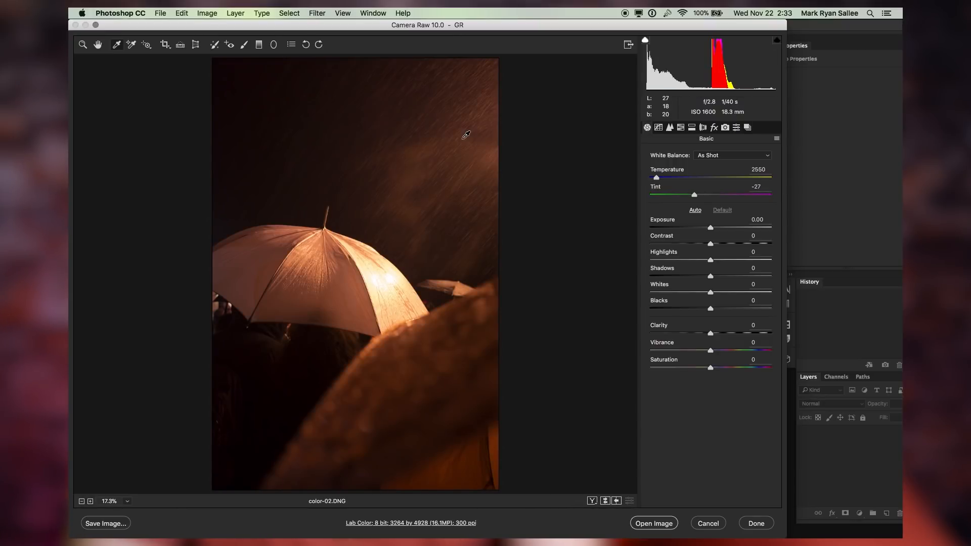
pyautogui.press('super+z')
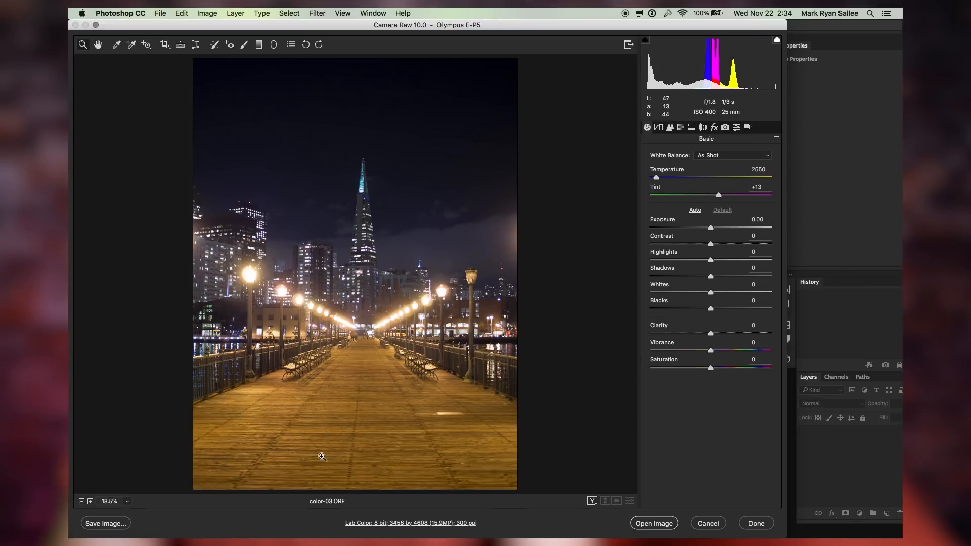
# Sample several points on the pier lamppost with the White Balance tool to set a cooler custom white balance
pyautogui.press('i')
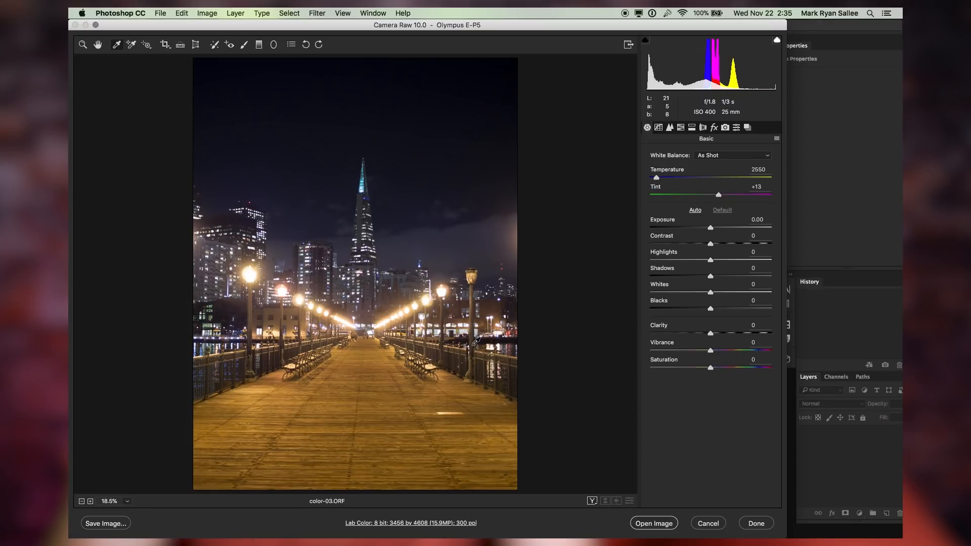
pyautogui.click(474, 316)
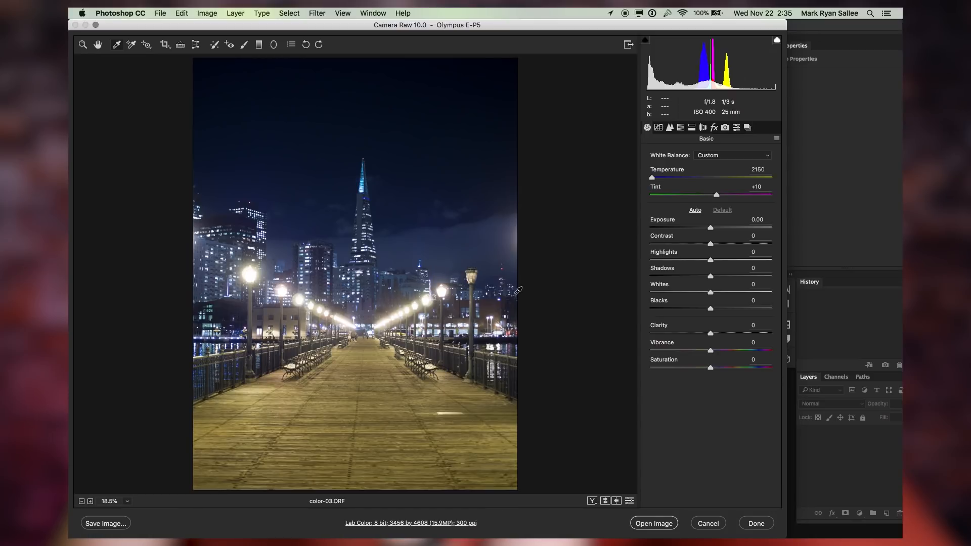
pyautogui.click(473, 283)
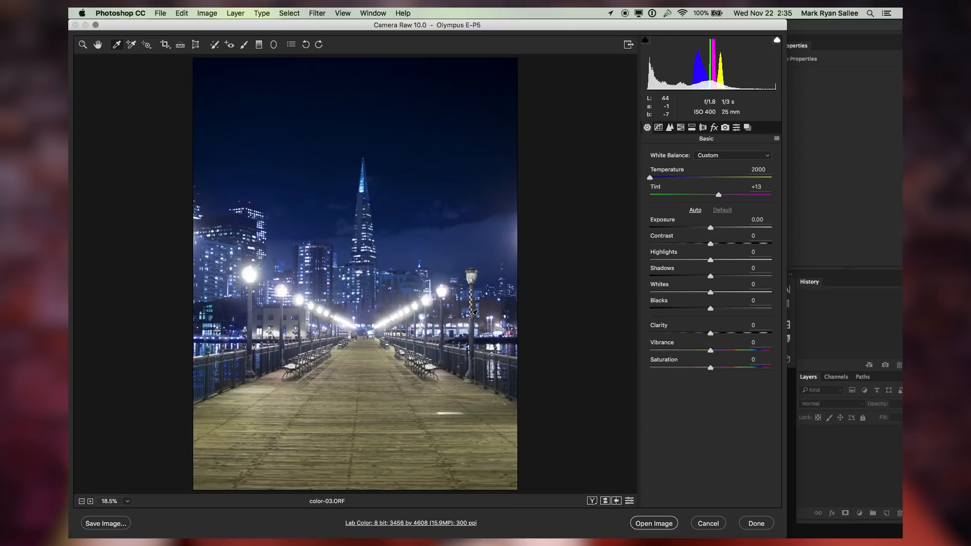
pyautogui.moveTo(473, 313); pyautogui.dragTo(474, 331)
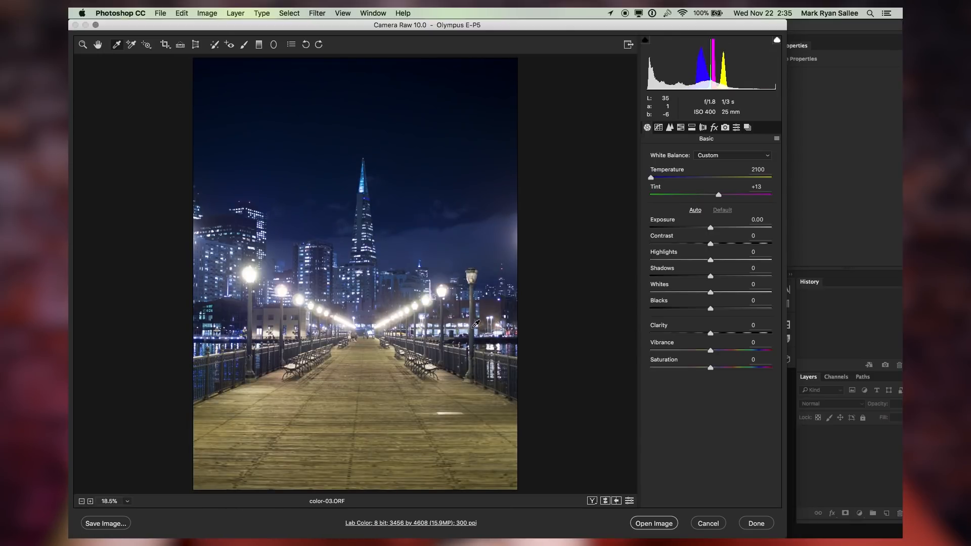
pyautogui.moveTo(471, 346); pyautogui.dragTo(473, 336)
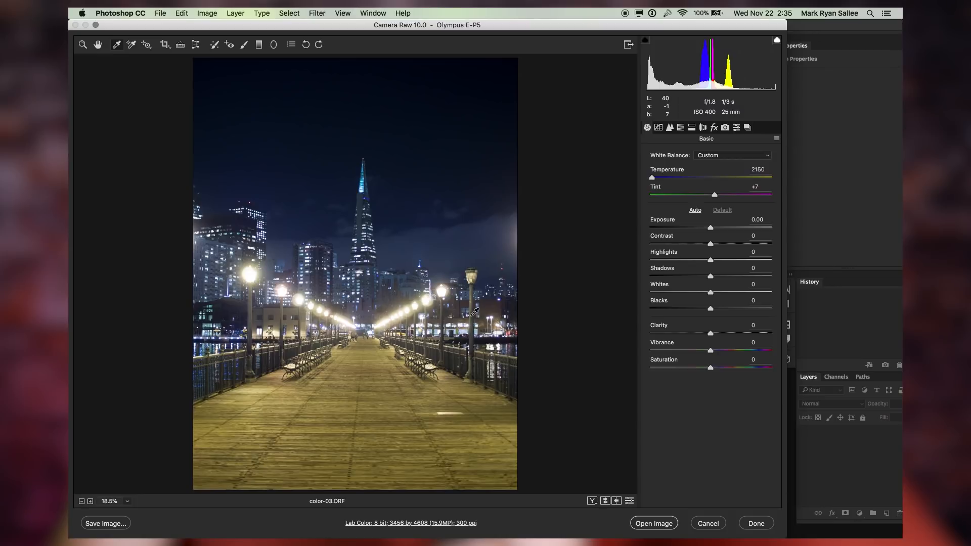
pyautogui.moveTo(474, 294); pyautogui.dragTo(476, 313)
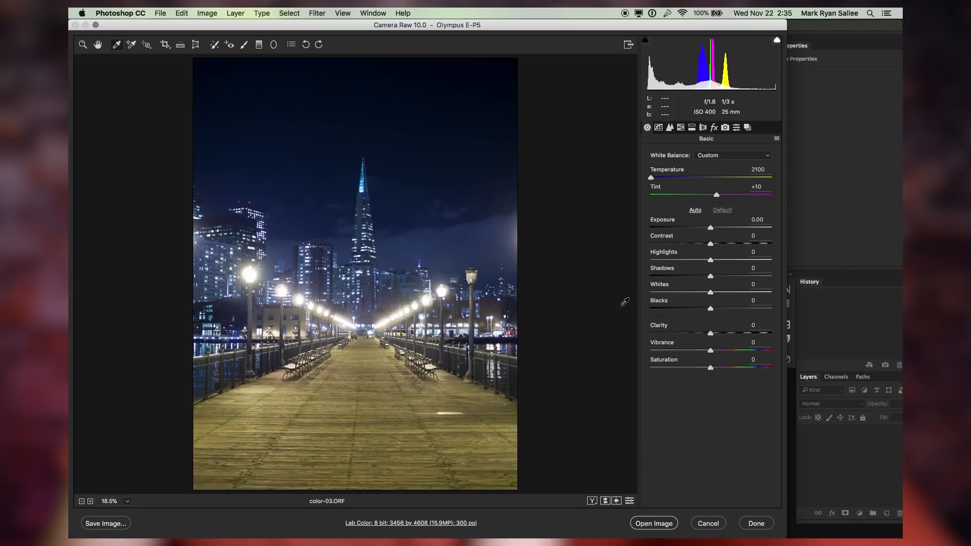
# Add a graduated filter from the top of the photo down to the pier, setting temperature +30 and tint +25
pyautogui.press('g')
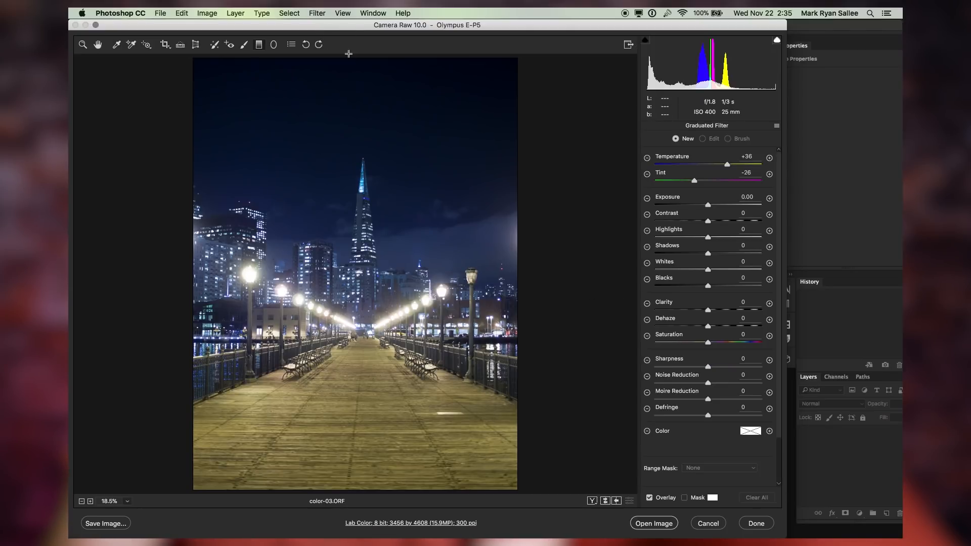
pyautogui.moveTo(347, 58); pyautogui.dragTo(348, 416)
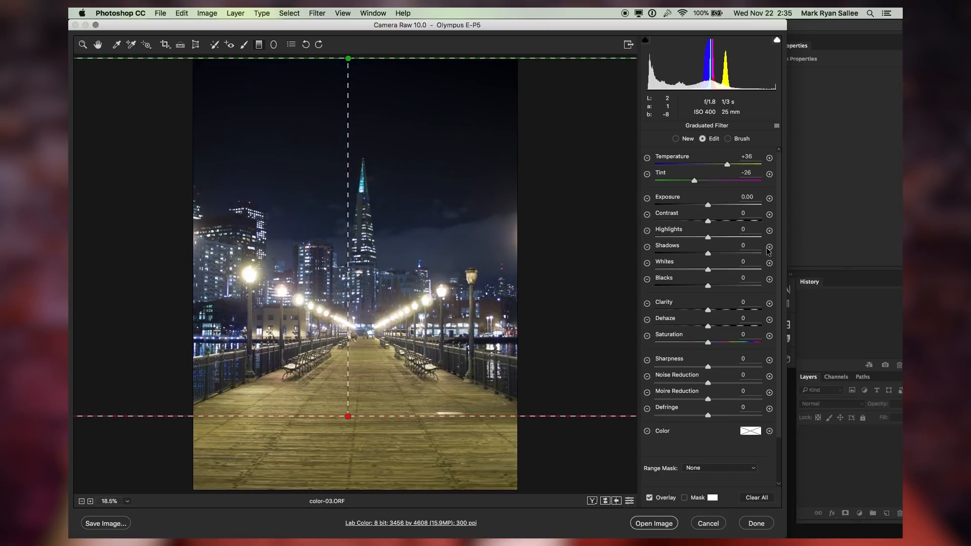
pyautogui.doubleClick(692, 179)
pyautogui.doubleClick(725, 165)
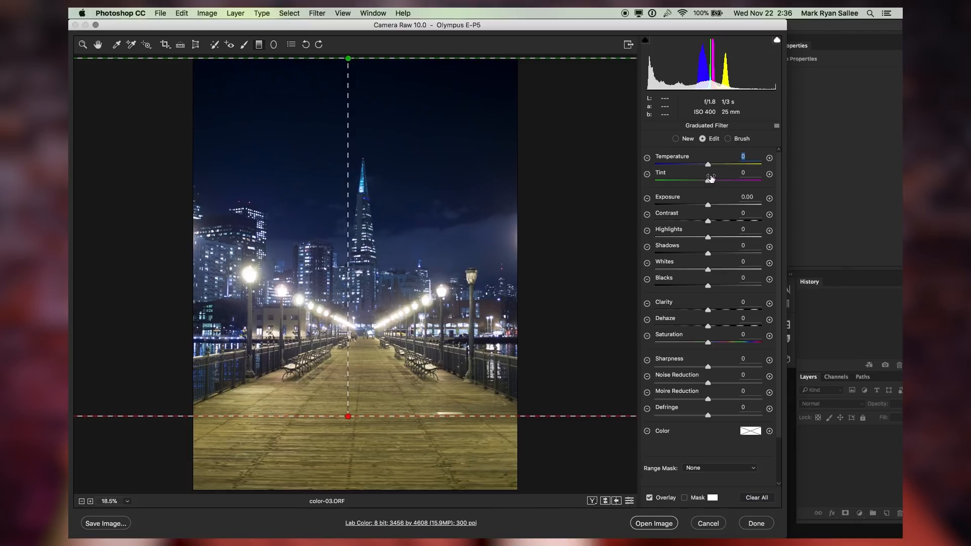
pyautogui.moveTo(698, 176); pyautogui.dragTo(710, 155)
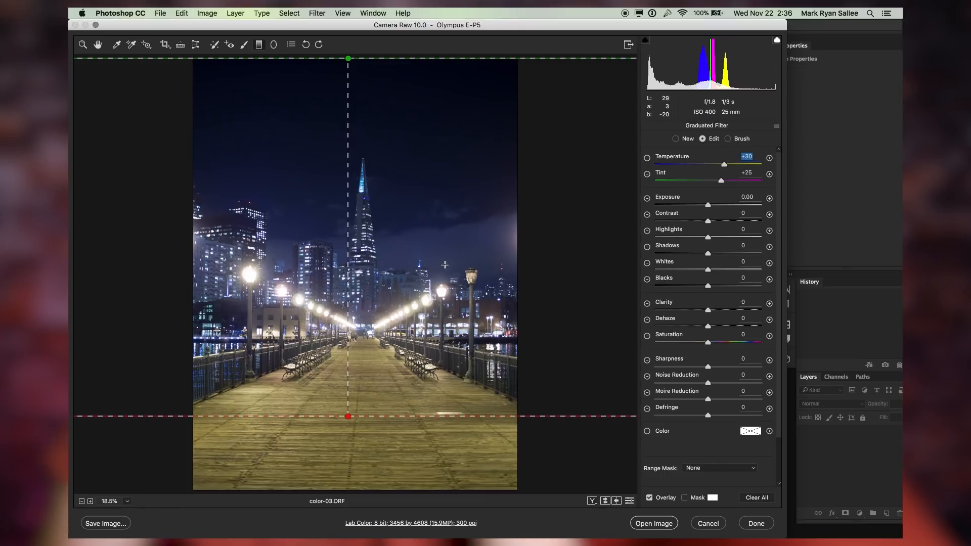
pyautogui.click(117, 45)
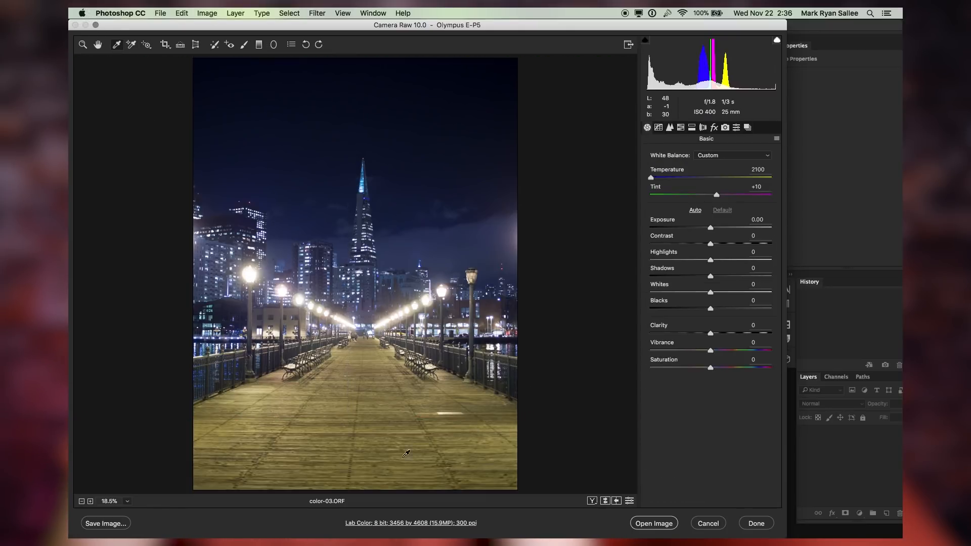
# Add a second graduated filter from the bottom edge up to the skyline, with temperature -24 and tint +10
pyautogui.press('g')
pyautogui.moveTo(363, 491); pyautogui.dragTo(364, 213)
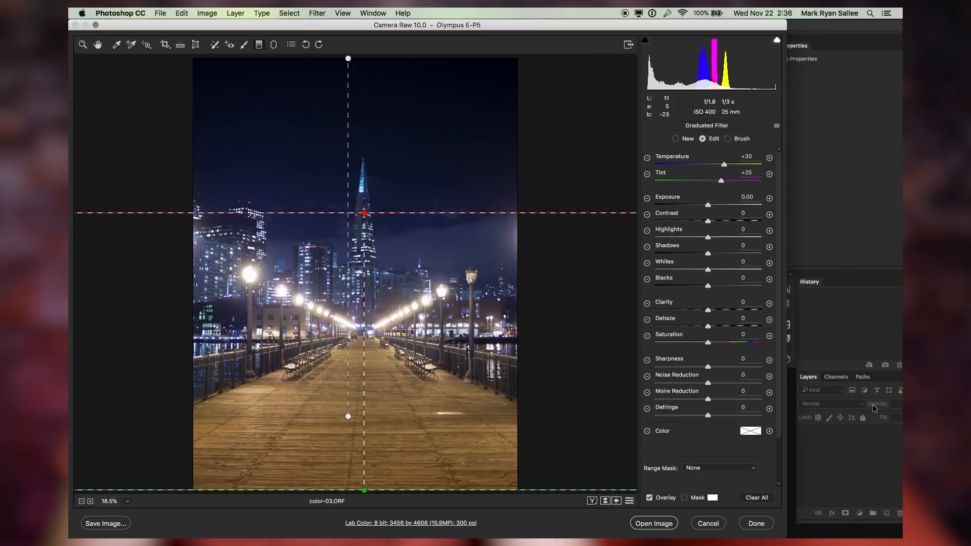
pyautogui.doubleClick(721, 180)
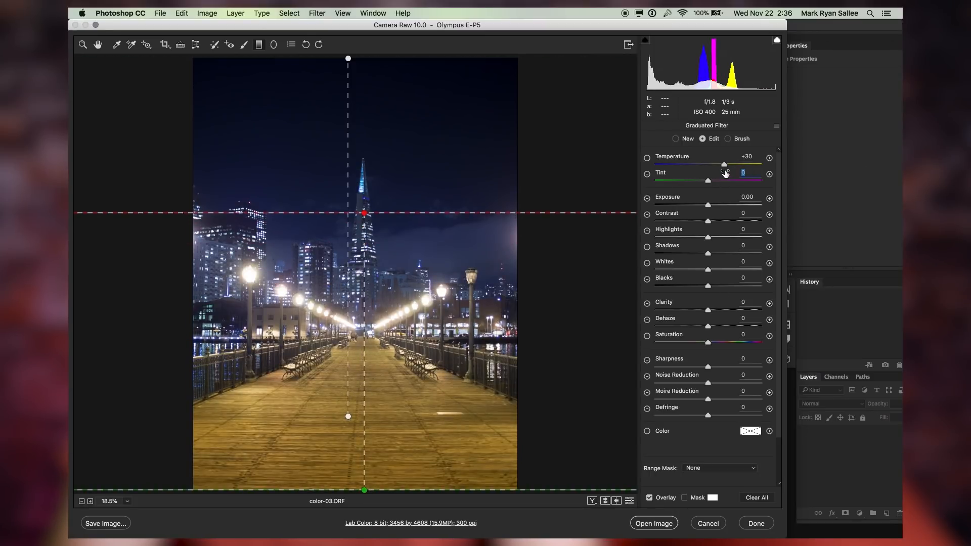
pyautogui.doubleClick(723, 164)
pyautogui.moveTo(723, 158); pyautogui.dragTo(715, 159)
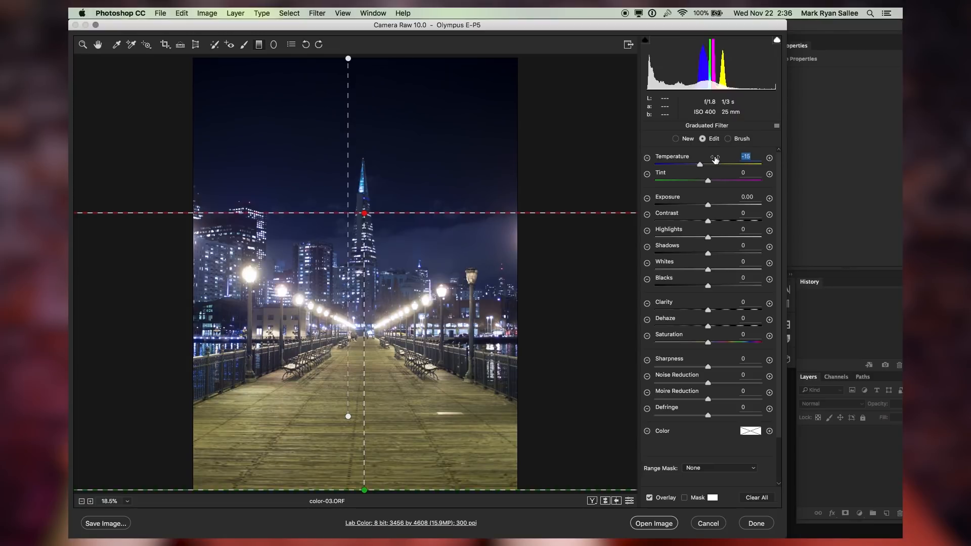
pyautogui.moveTo(709, 177); pyautogui.dragTo(718, 176)
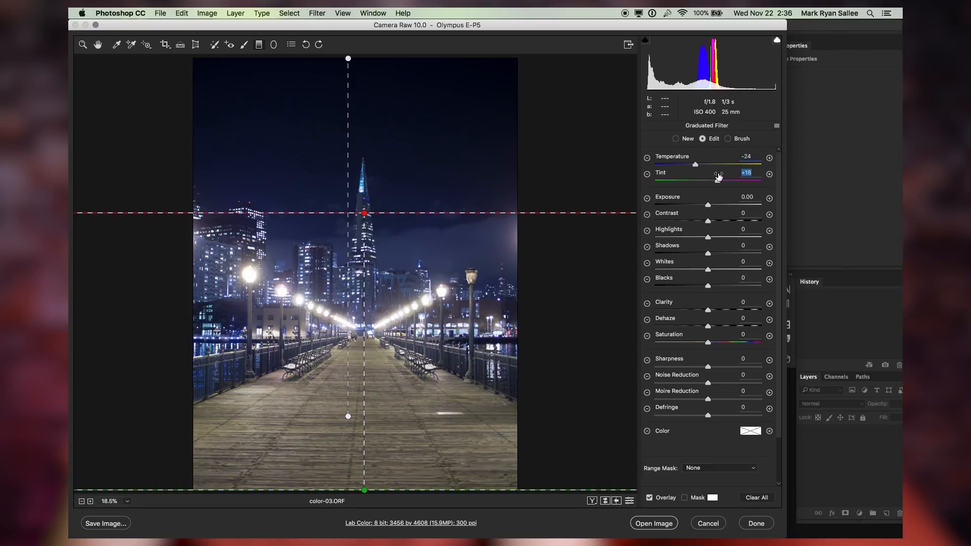
pyautogui.moveTo(718, 175); pyautogui.dragTo(720, 176)
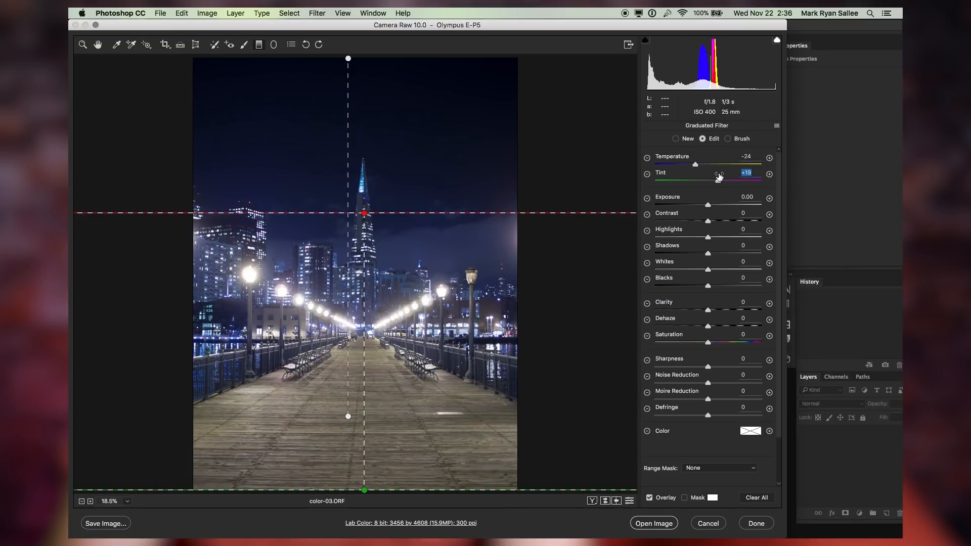
pyautogui.click(117, 44)
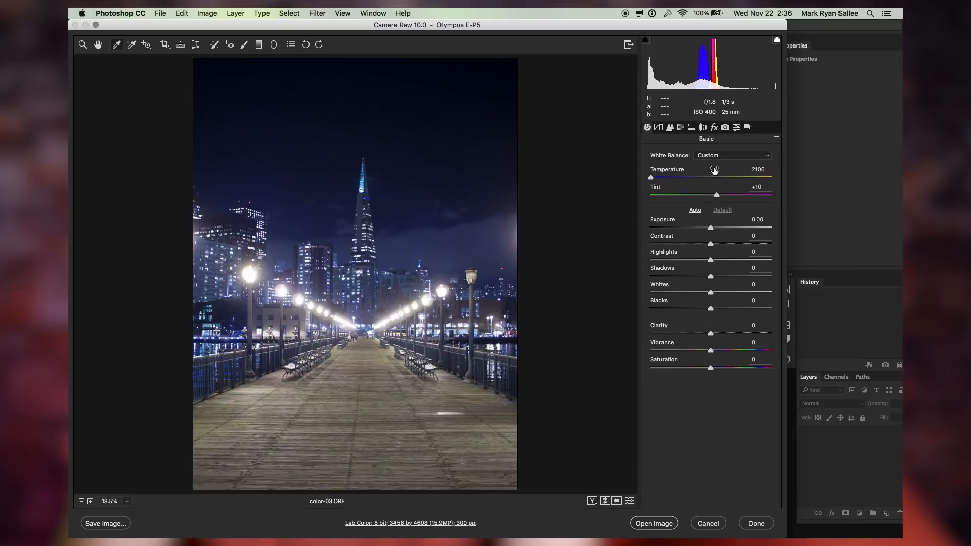
# Raise the overall white balance temperature to 2303
pyautogui.click(714, 171)
pyautogui.moveTo(713, 174); pyautogui.dragTo(713, 174)
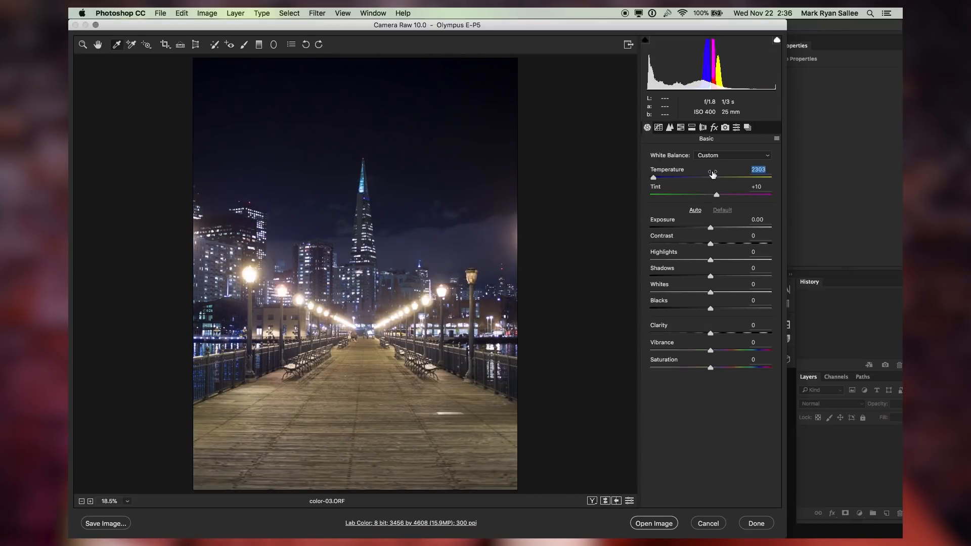
# Step backward through the edit history and redo to compare the original and corrected versions
pyautogui.press('super+alt+z')
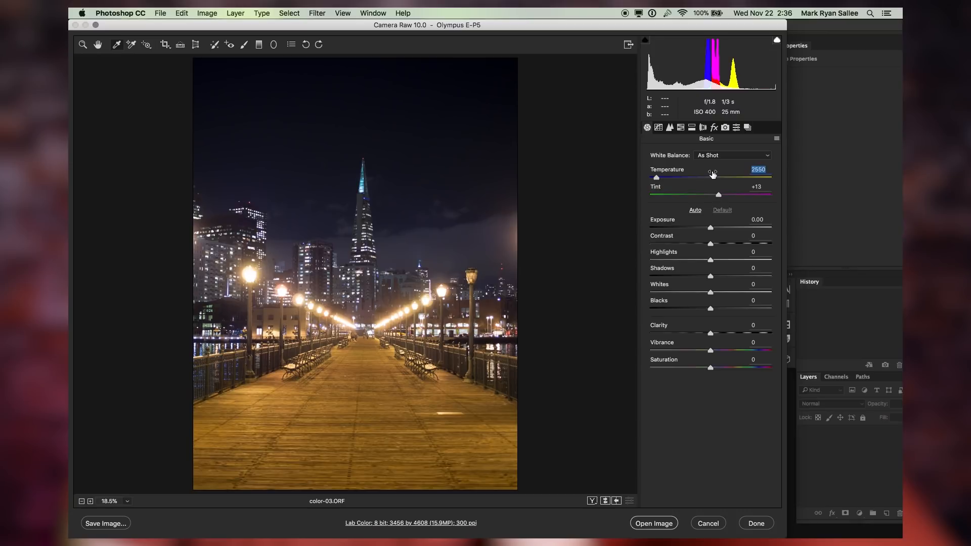
pyautogui.press('super+z')
pyautogui.press('super+z')
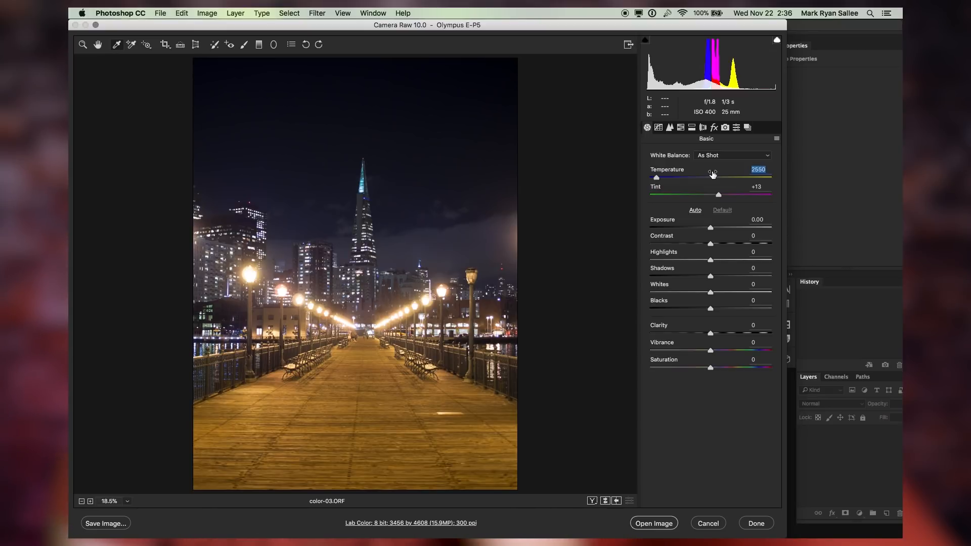
pyautogui.press('super+shift+z')
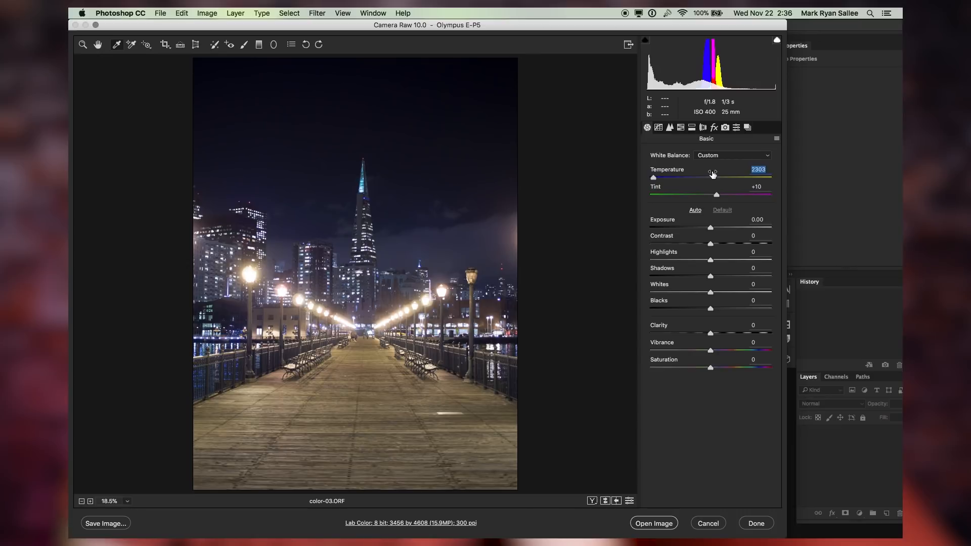
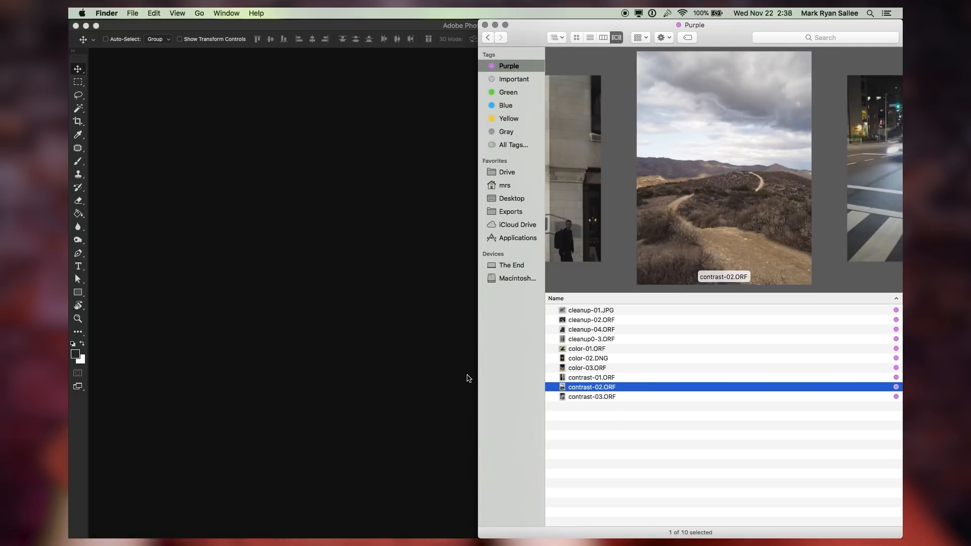
# Browse the contrast photos in the folder with Quick Look previews
pyautogui.press('Down')
pyautogui.press('Up')
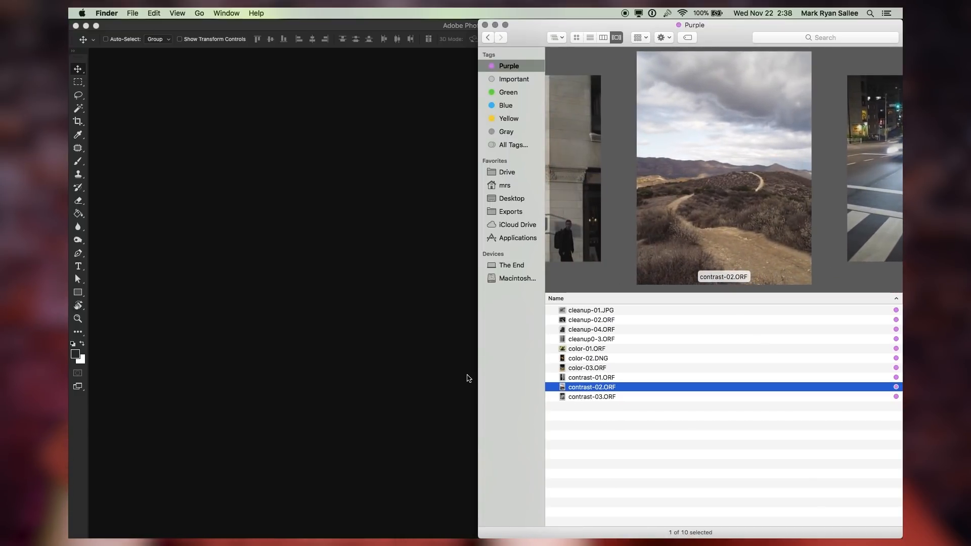
pyautogui.press('space')
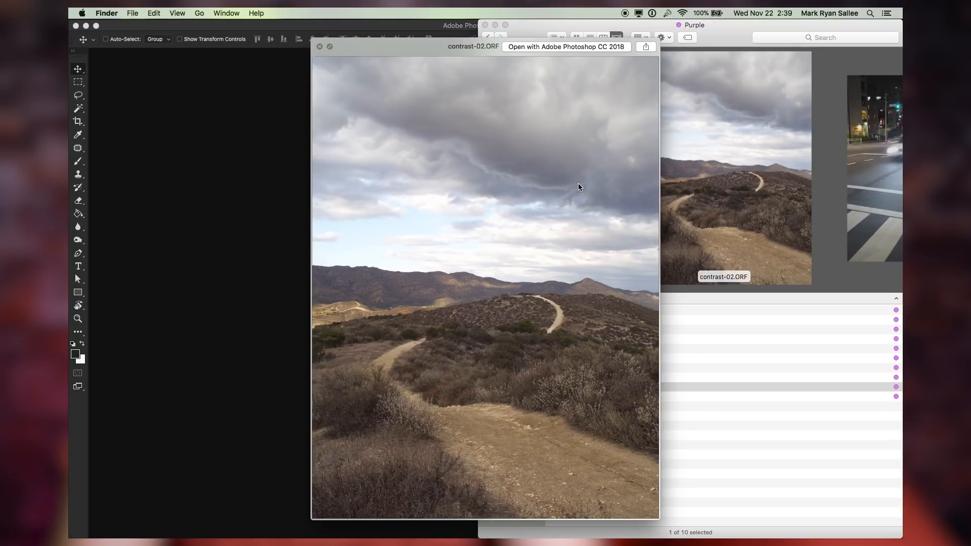
pyautogui.press('Down')
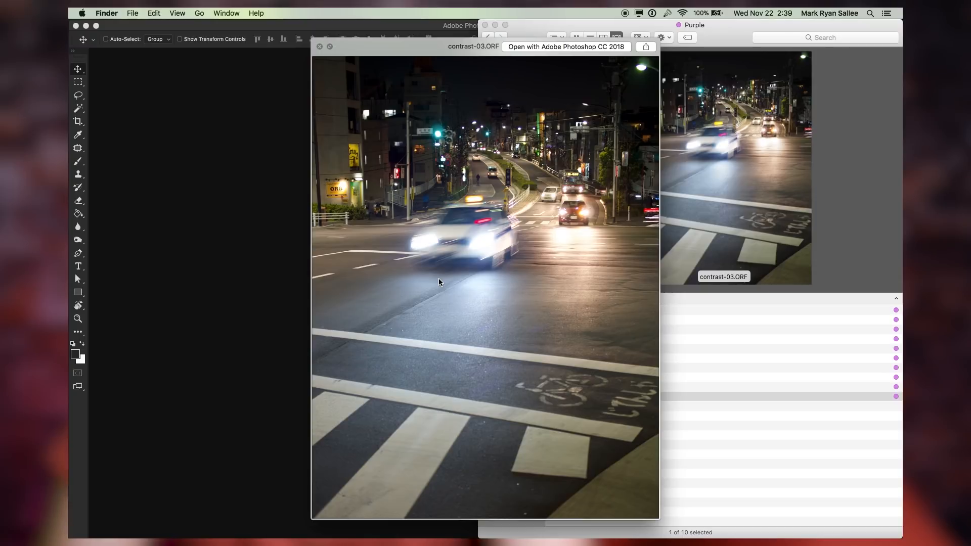
pyautogui.press('space')
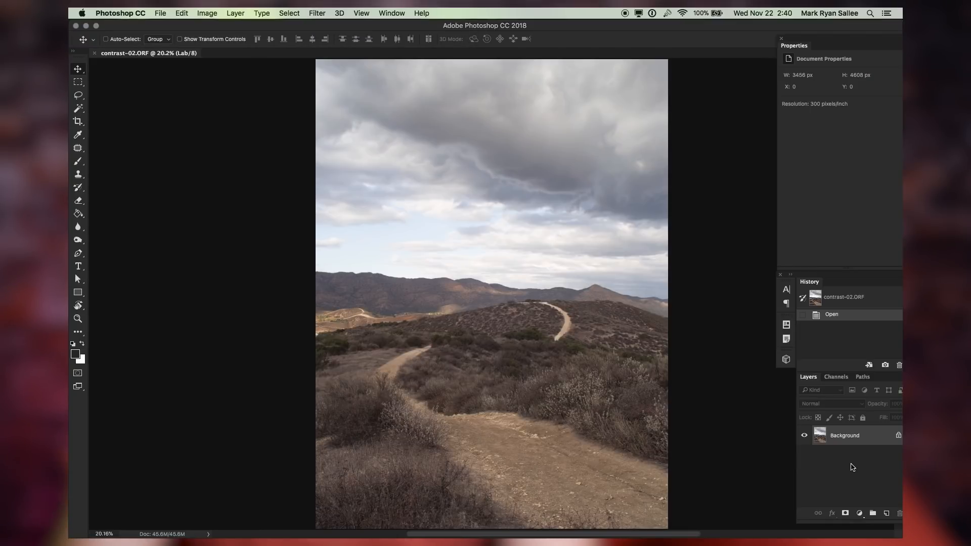
# Create a new document from the current history state, then return to the original contrast-02 photo
pyautogui.click(875, 366)
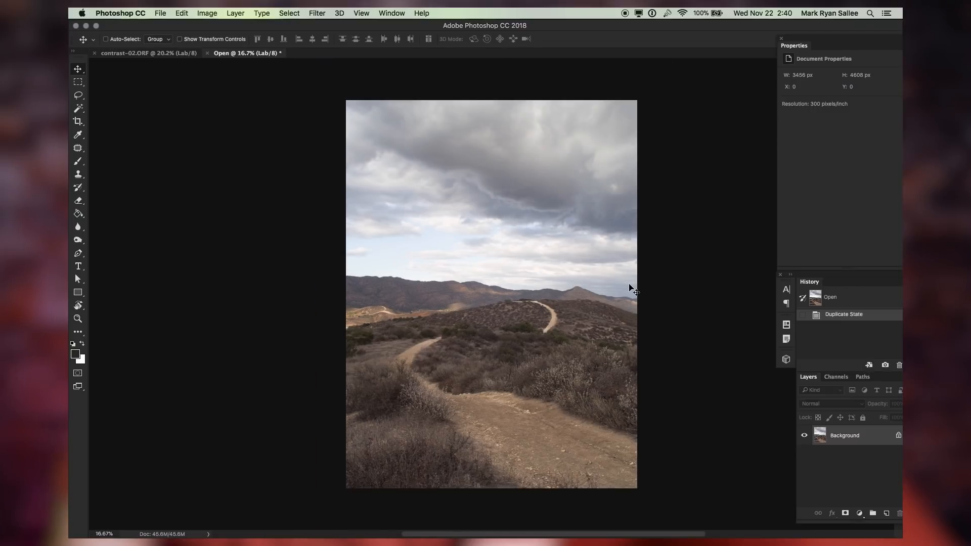
pyautogui.hotkey('ctrl', 'Tab')
pyautogui.hotkey('ctrl', 'Tab')
pyautogui.hotkey('ctrl', 'Tab')
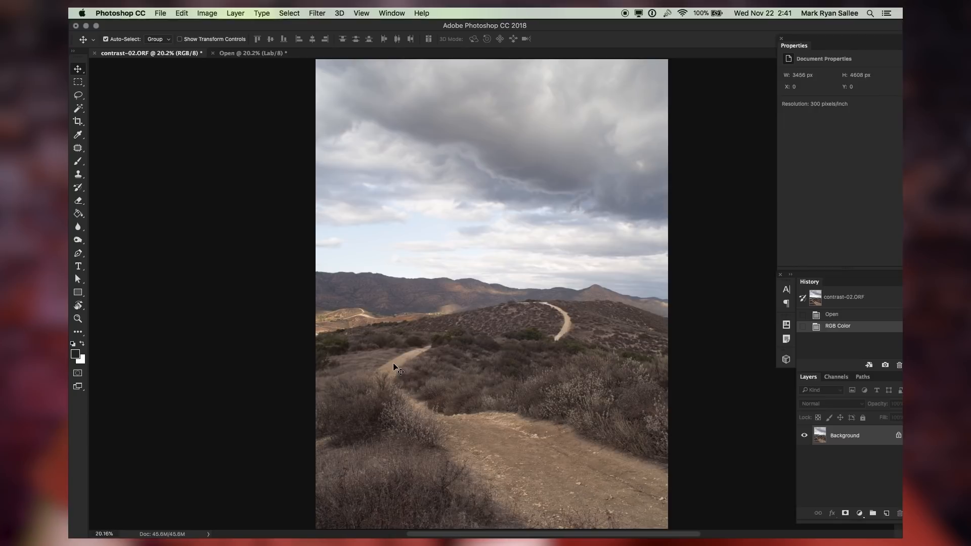
# Open the Camera Raw Filter and draw a graduated filter from the top edge down to the foreground trail, resetting its temperature and tint
pyautogui.press('super+shift+a')
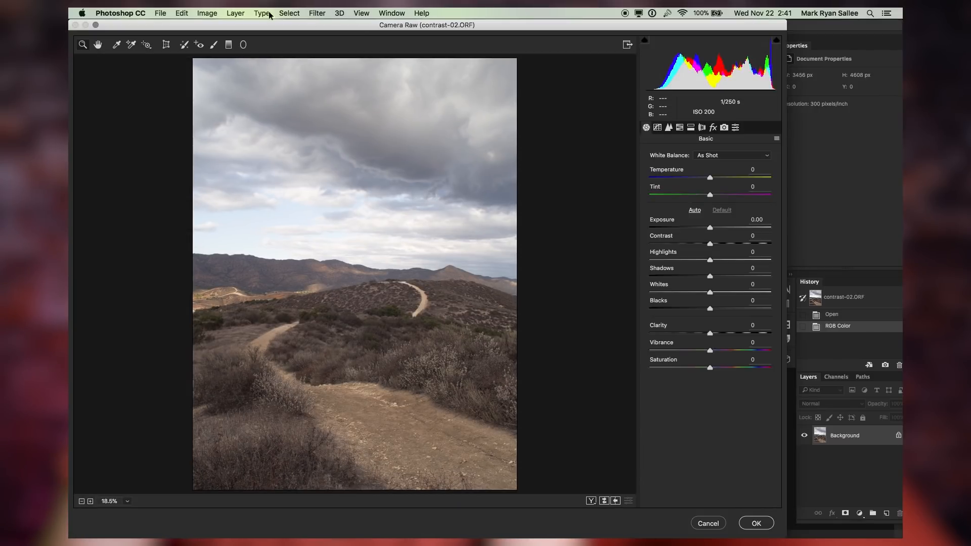
pyautogui.click(228, 47)
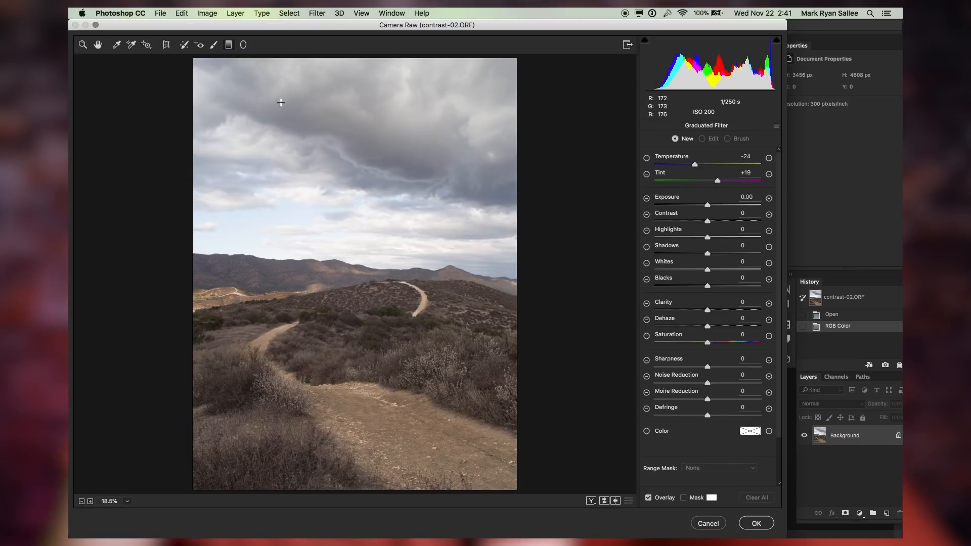
pyautogui.press('z')
pyautogui.press('g')
pyautogui.moveTo(241, 59); pyautogui.dragTo(378, 446)
pyautogui.doubleClick(695, 164)
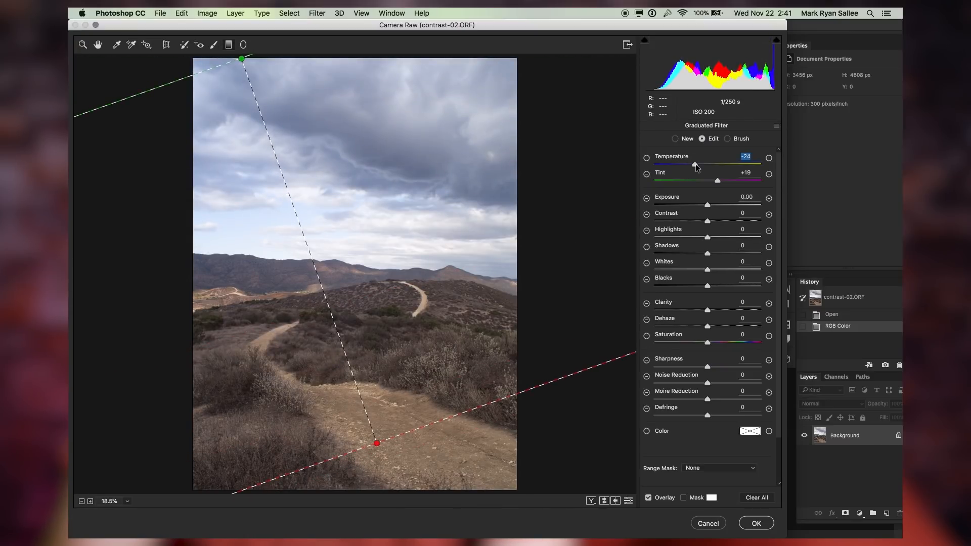
pyautogui.doubleClick(716, 181)
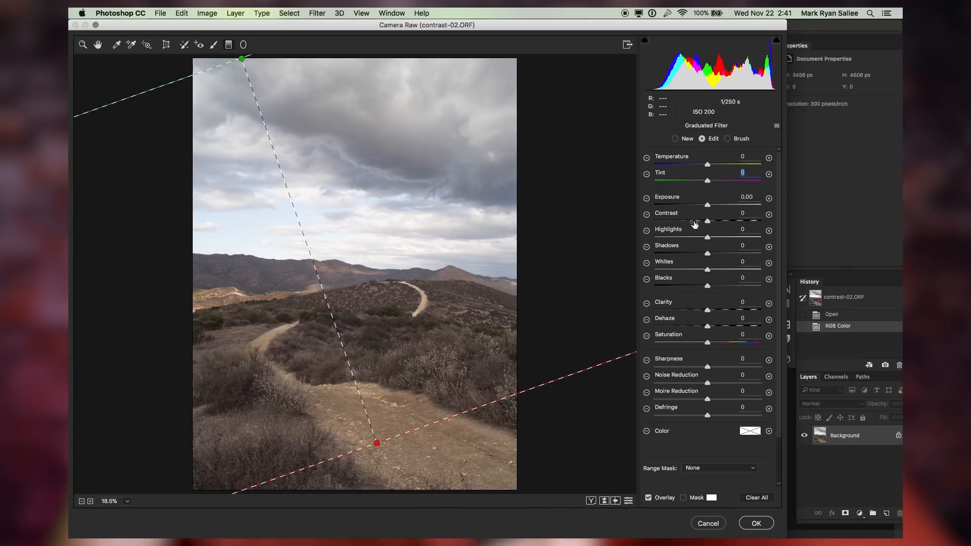
# Set the top graduated filter's contrast back to 0, dehaze to +31 and exposure to -0.77
pyautogui.moveTo(690, 215); pyautogui.dragTo(716, 212)
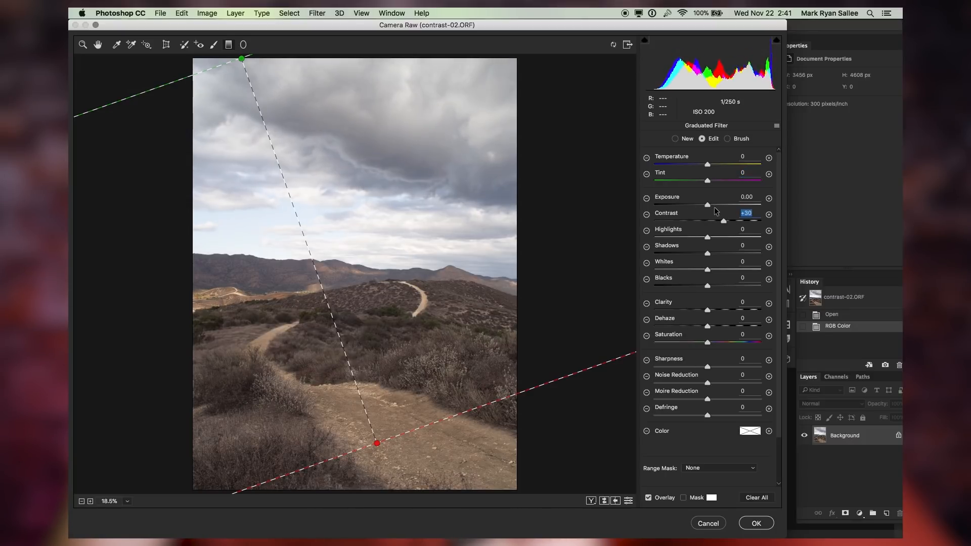
pyautogui.write('0')
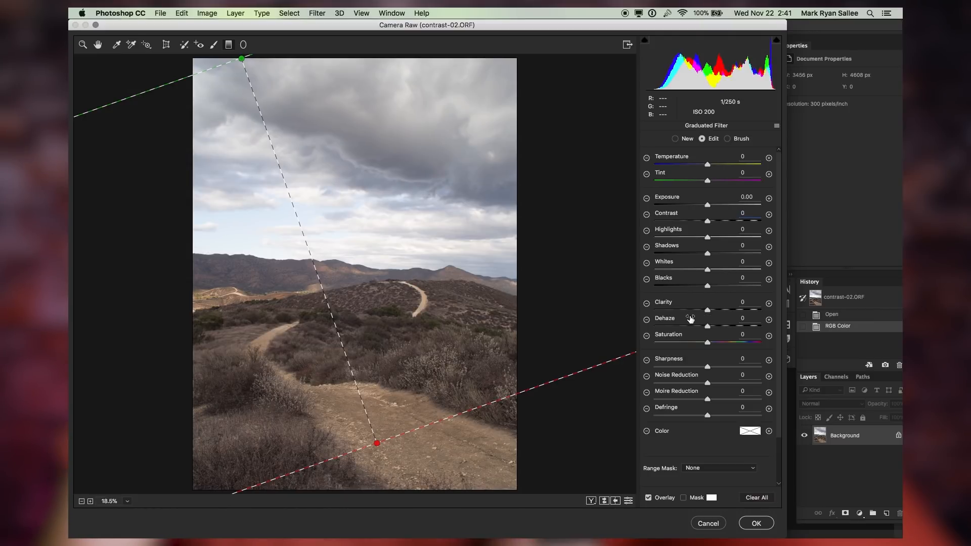
pyautogui.moveTo(682, 318); pyautogui.dragTo(696, 317)
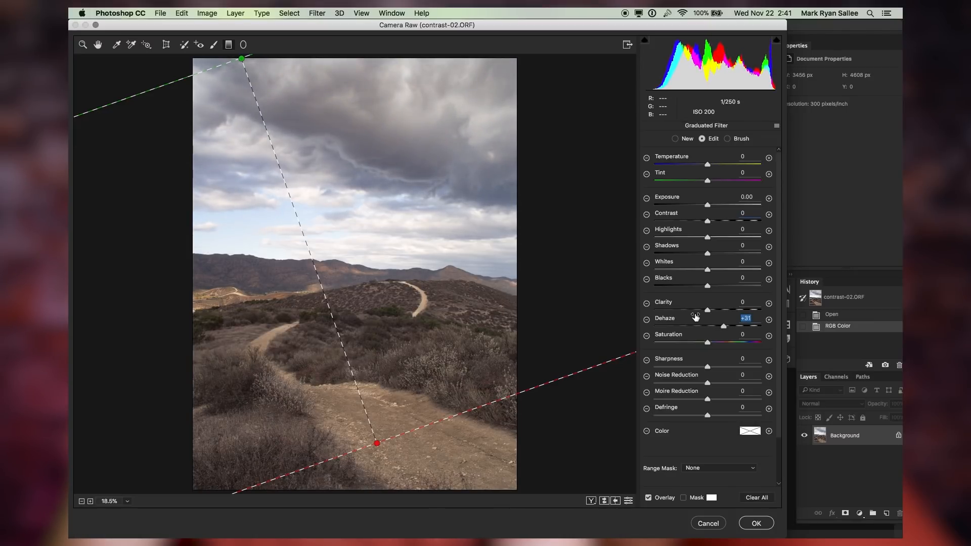
pyautogui.click(718, 197)
pyautogui.moveTo(718, 196); pyautogui.dragTo(714, 196)
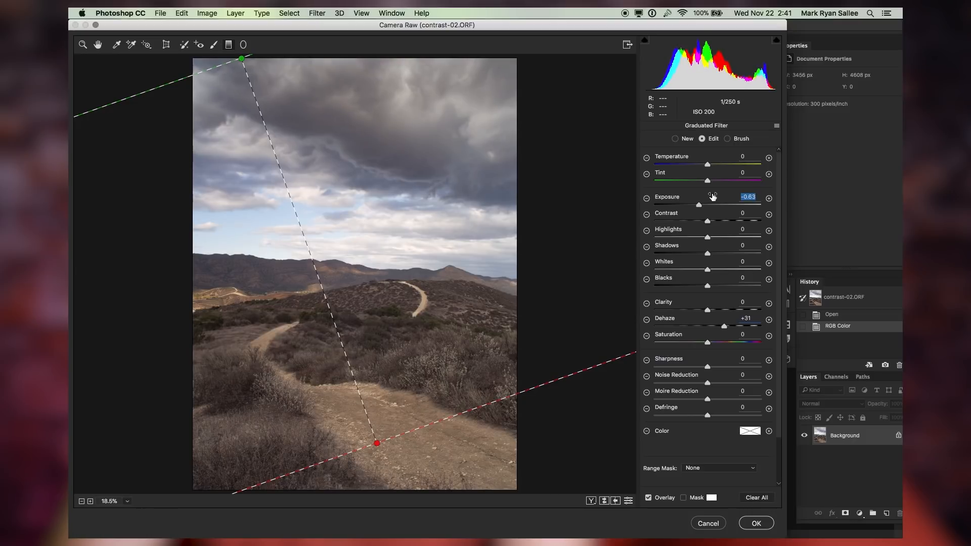
pyautogui.moveTo(712, 196); pyautogui.dragTo(704, 198)
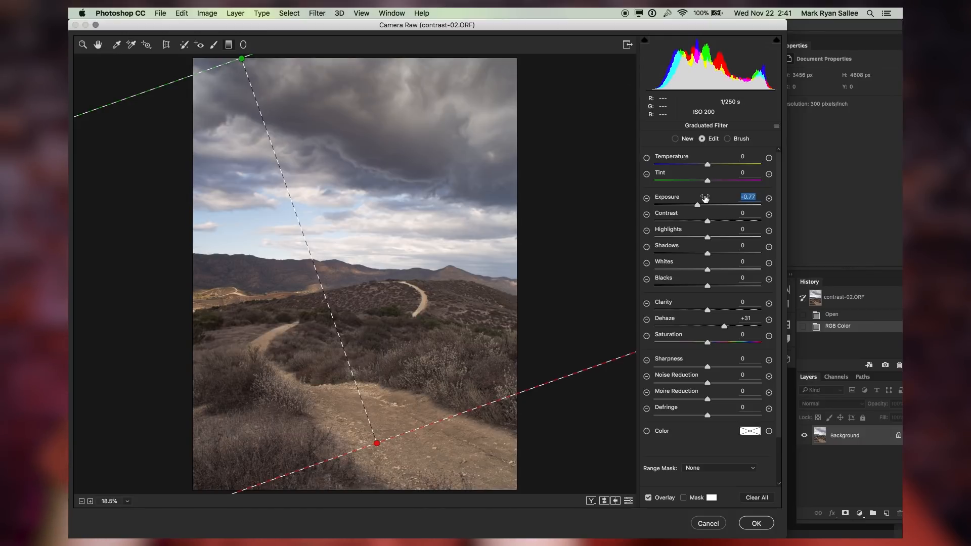
# Toggle the preview to compare the photo with and without the graduated filter
pyautogui.click(117, 46)
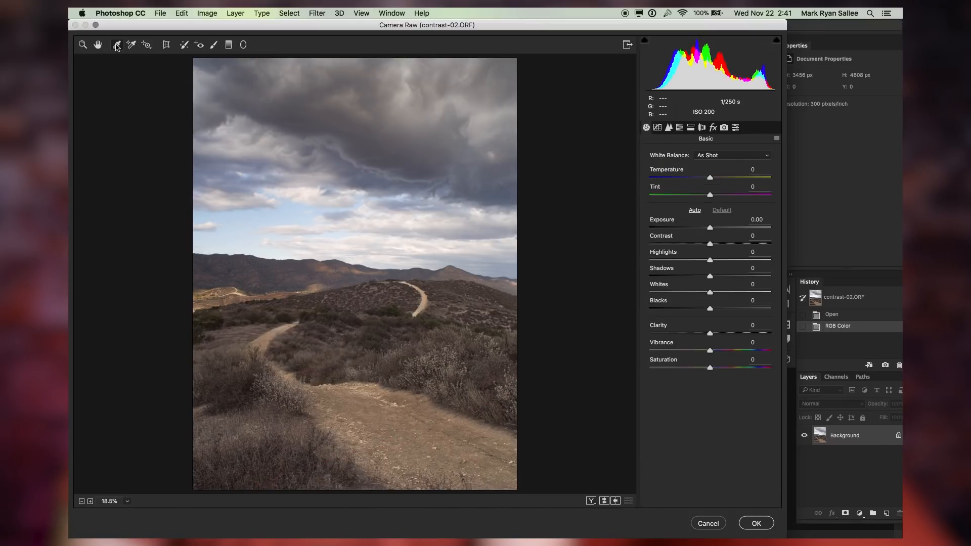
pyautogui.press('p')
pyautogui.press('p')
pyautogui.press('p')
pyautogui.press('p')
pyautogui.press('p')
pyautogui.press('p')
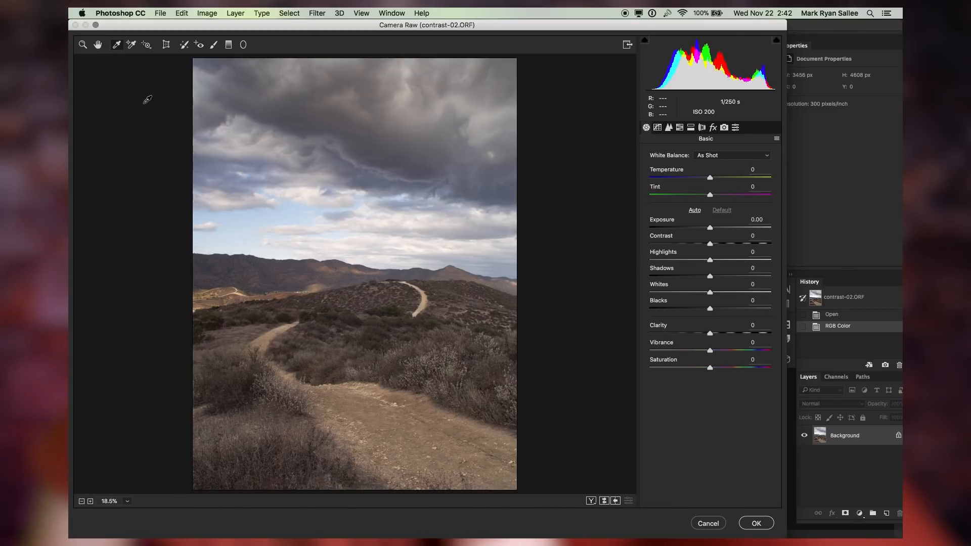
# Add a second graduated filter from the bottom edge up to the horizon
pyautogui.press('g')
pyautogui.moveTo(241, 59); pyautogui.dragTo(376, 442)
pyautogui.moveTo(415, 492); pyautogui.dragTo(361, 227)
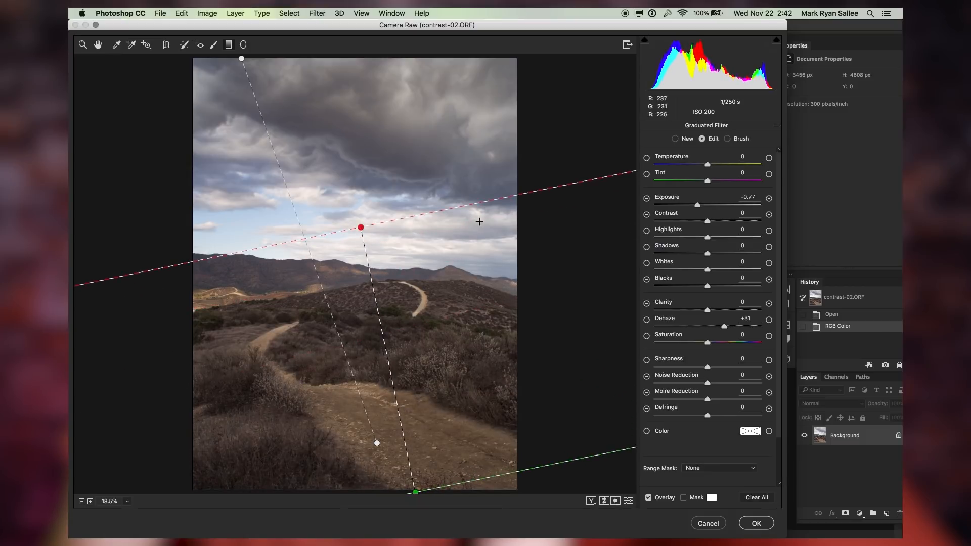
# Reset the second filter's exposure and dehaze, then set dehaze to -5 and exposure to +0.21
pyautogui.doubleClick(724, 326)
pyautogui.doubleClick(703, 206)
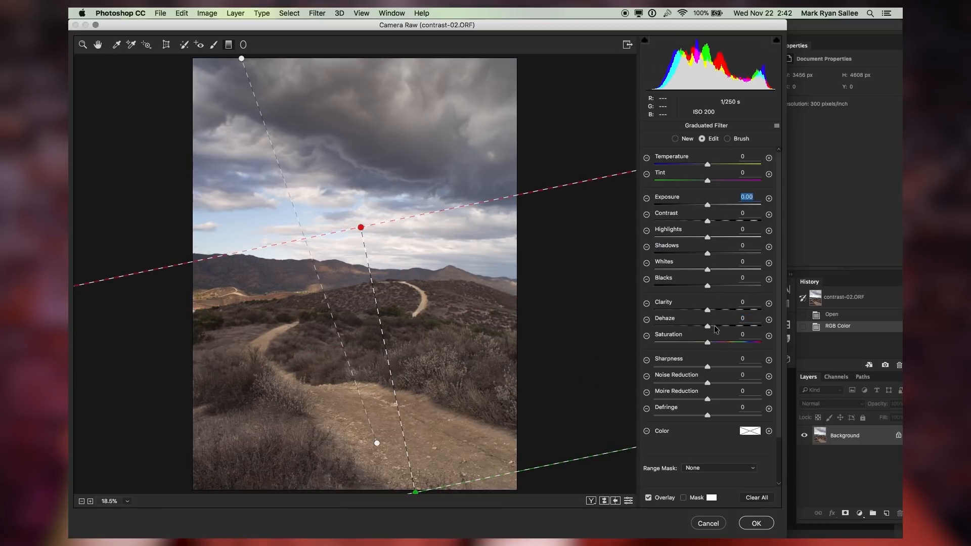
pyautogui.moveTo(716, 319); pyautogui.dragTo(712, 319)
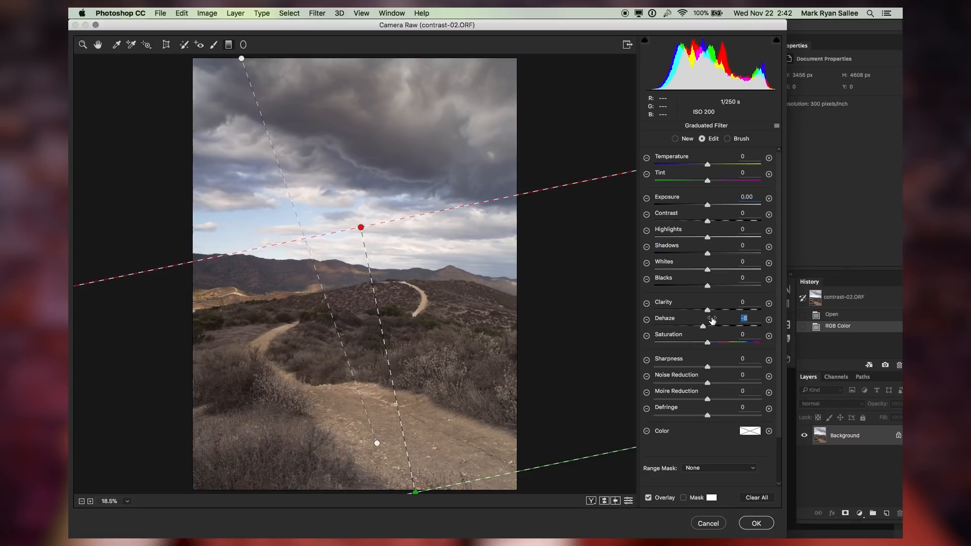
pyautogui.moveTo(713, 320); pyautogui.dragTo(713, 320)
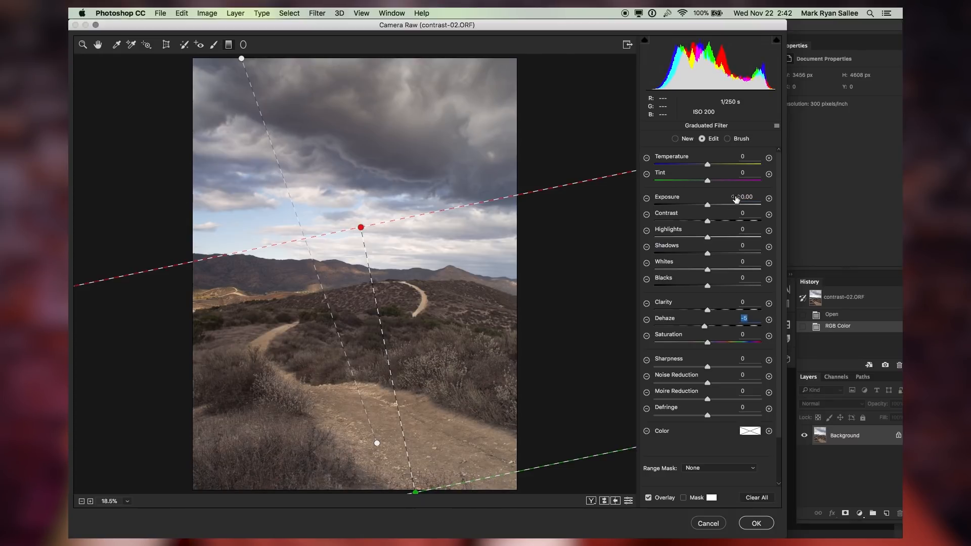
pyautogui.moveTo(702, 198); pyautogui.dragTo(705, 199)
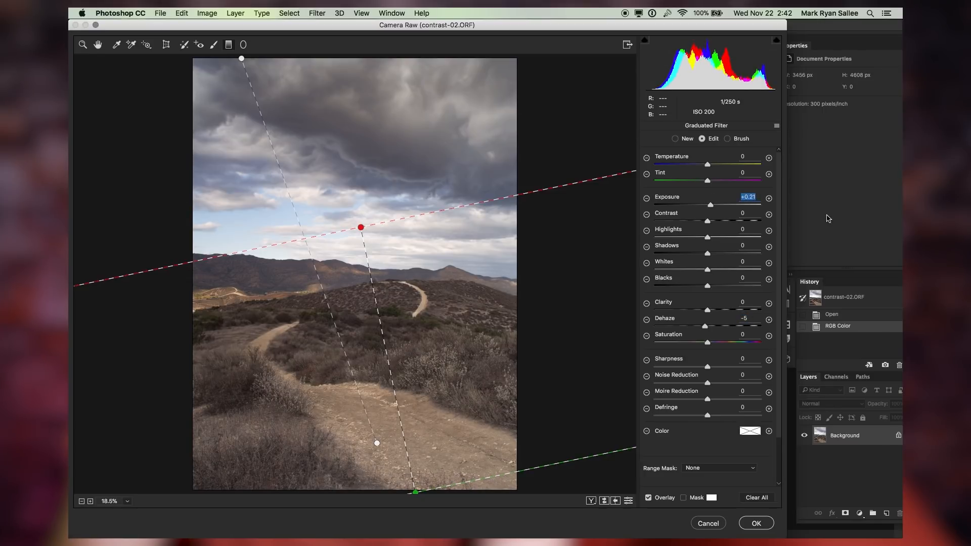
# Apply the Camera Raw filter and convert the image to Lab Color mode
pyautogui.click(116, 45)
pyautogui.press('Return')
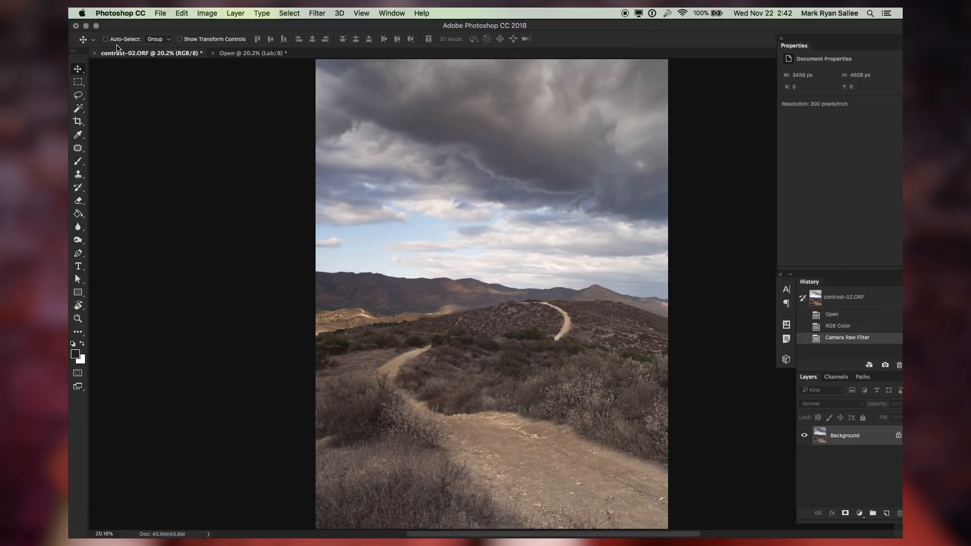
pyautogui.press('ctrl+super+l')
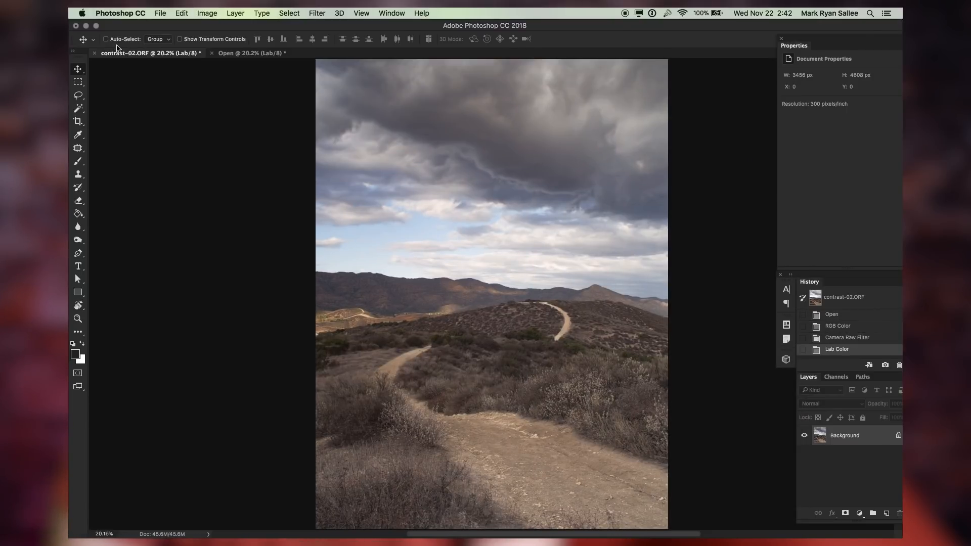
# Burn the sky with a 1900 px Burn tool set to Shadows range and 5% exposure
pyautogui.press('o')
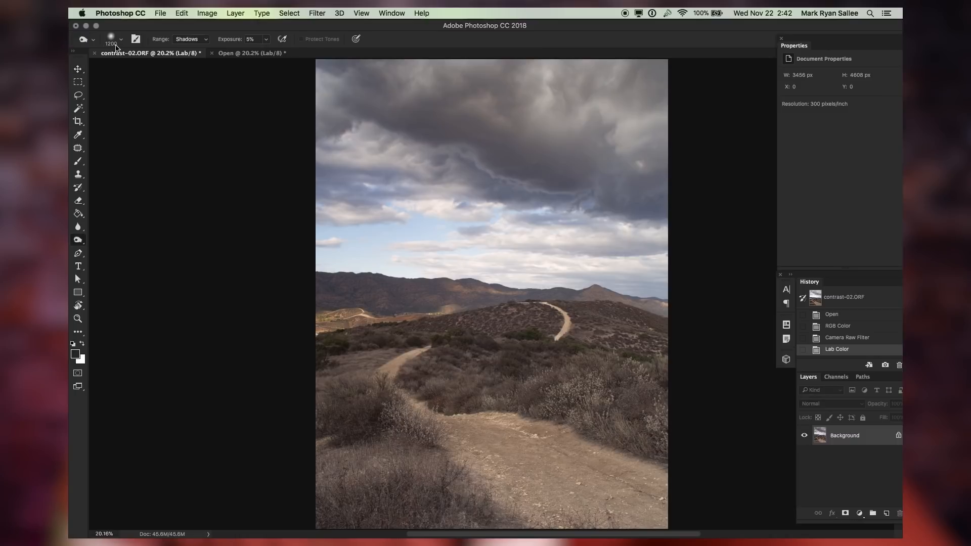
pyautogui.rightClick(79, 241)
pyautogui.click(142, 239)
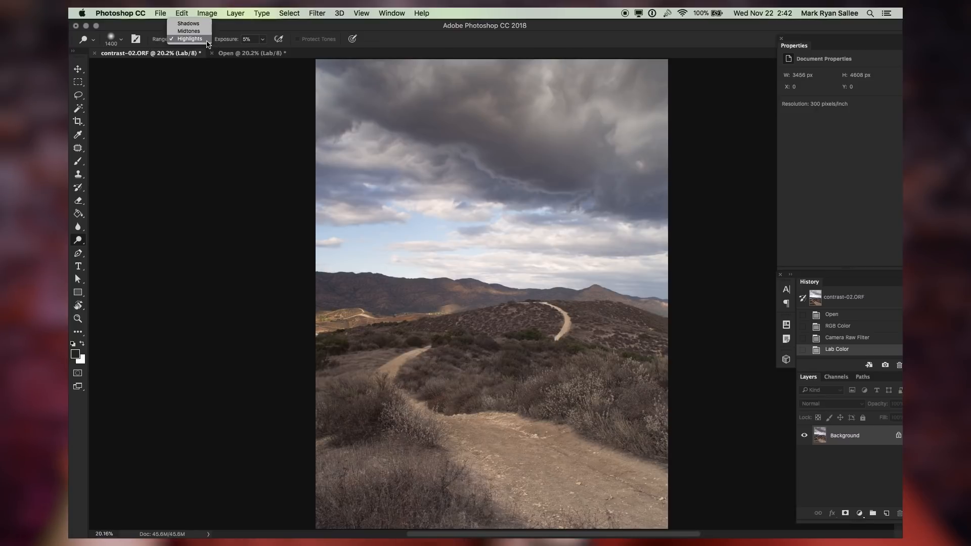
pyautogui.rightClick(78, 239)
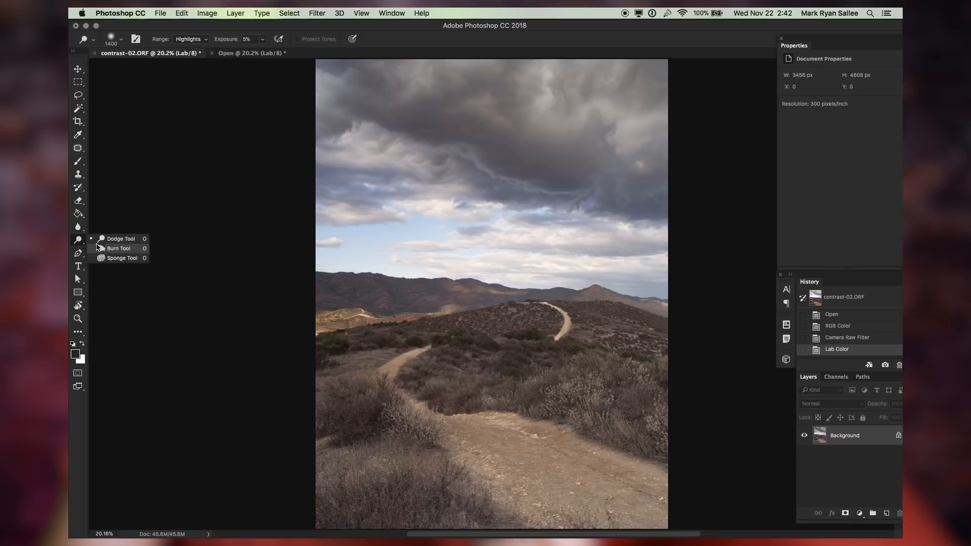
pyautogui.click(118, 250)
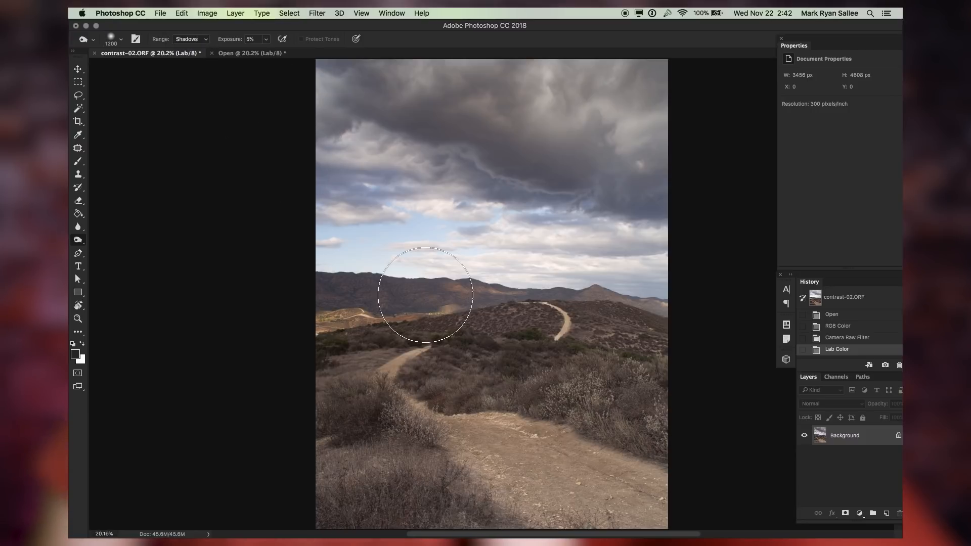
pyautogui.press(']')
pyautogui.press(']')
pyautogui.press(']')
pyautogui.press(']')
pyautogui.press(']')
pyautogui.press(']')
pyautogui.press(']')
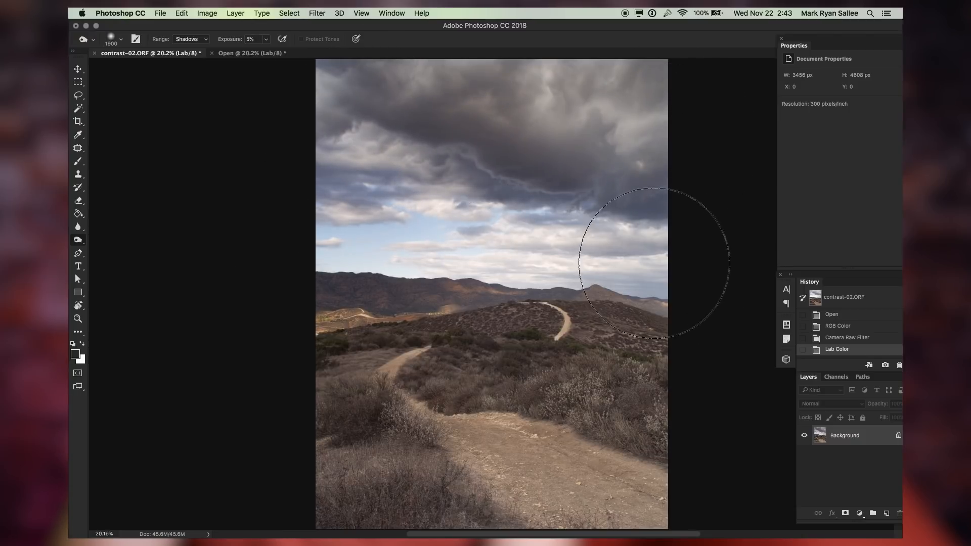
pyautogui.moveTo(432, 75)
pyautogui.mouseDown()
pyautogui.moveTo(670, 123)
pyautogui.moveTo(716, 210)
pyautogui.moveTo(747, 234)
pyautogui.mouseUp()
pyautogui.press('v')
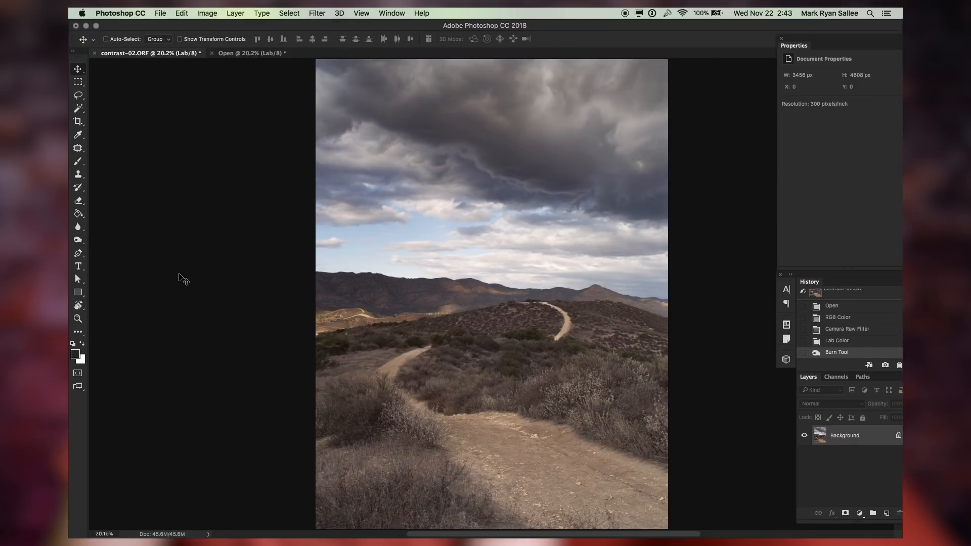
# Toggle undo and redo of the burn stroke to compare before and after
pyautogui.press('super+z')
pyautogui.press('super+z')
pyautogui.press('super+z')
pyautogui.press('super+z')
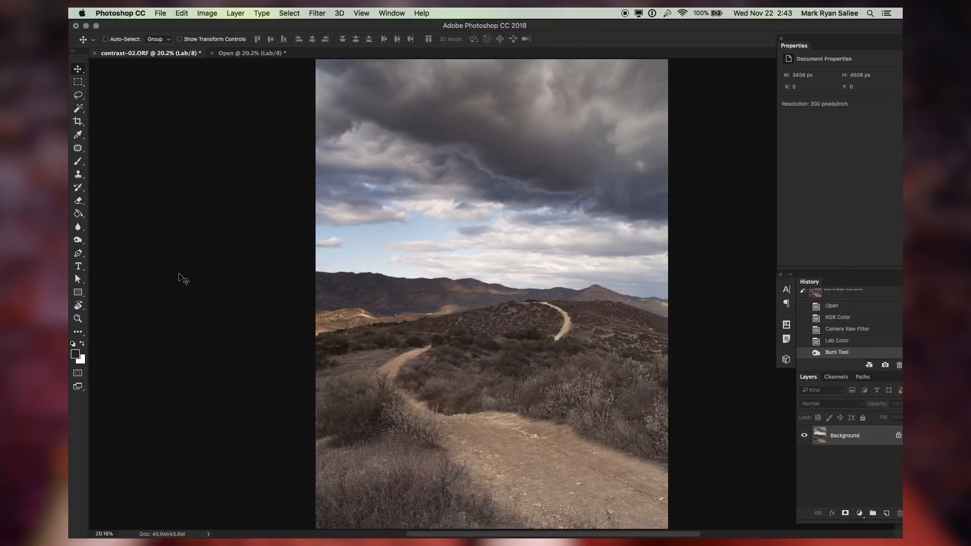
pyautogui.press('super+z')
pyautogui.press('super+z')
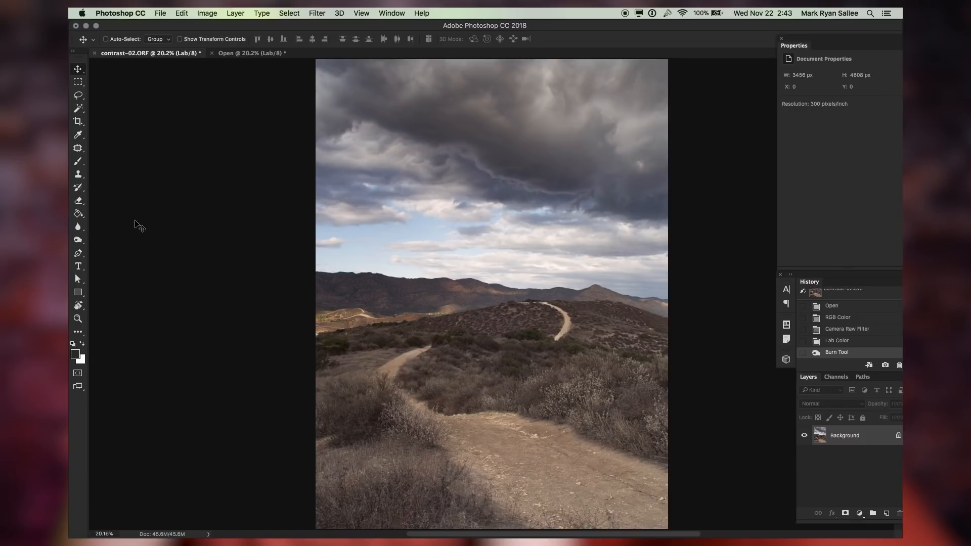
# Dodge across the clouds with a 2000 px Dodge tool set to Highlights range
pyautogui.press('o')
pyautogui.hotkey('shift', 'o')
pyautogui.hotkey('shift', 'o')
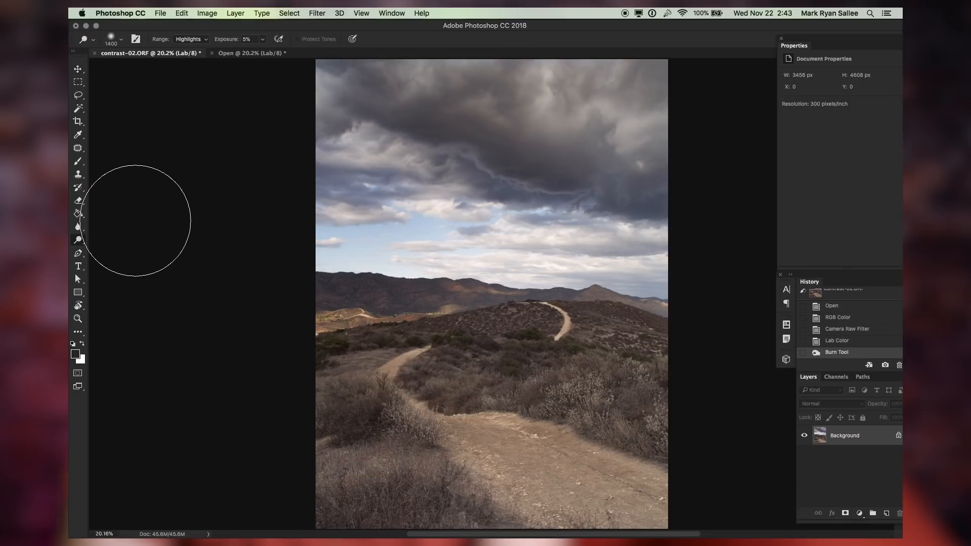
pyautogui.press(']')
pyautogui.press(']')
pyautogui.press(']')
pyautogui.press(']')
pyautogui.press(']')
pyautogui.press(']')
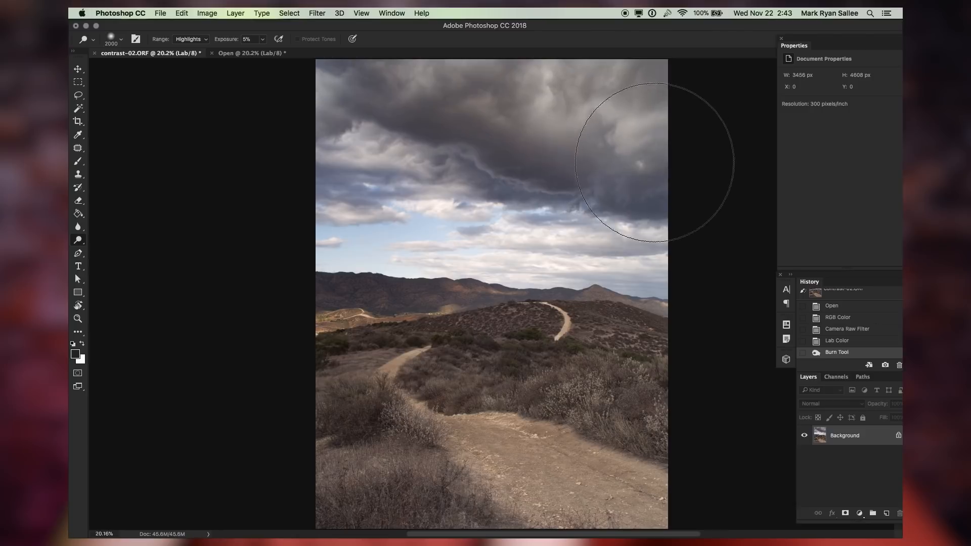
pyautogui.moveTo(599, 183)
pyautogui.mouseDown()
pyautogui.moveTo(673, 130)
pyautogui.moveTo(601, 238)
pyautogui.moveTo(458, 238)
pyautogui.moveTo(238, 206)
pyautogui.mouseUp()
pyautogui.moveTo(69, 326)
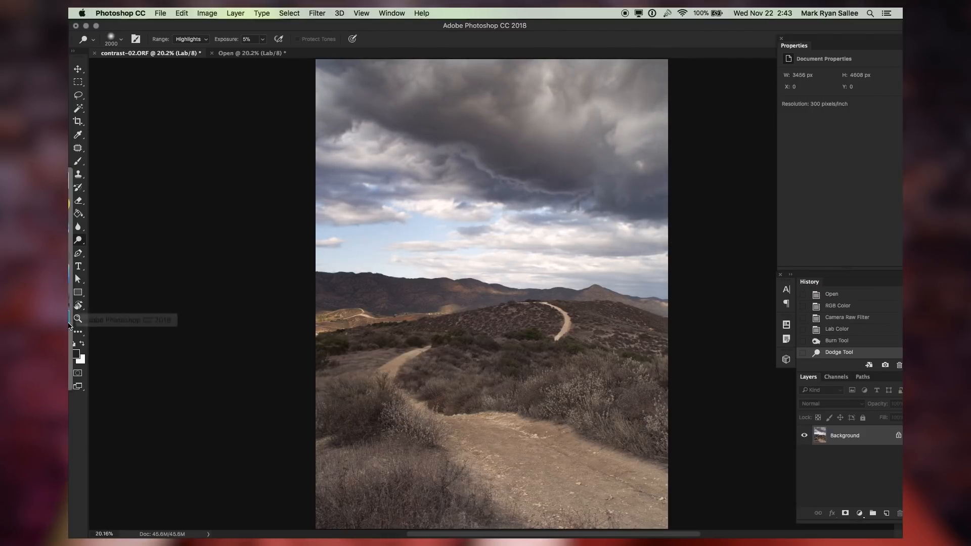
# Toggle undo and redo of the dodge stroke to compare before and after
pyautogui.hotkey('ctrl', 'z')
pyautogui.hotkey('ctrl', 'z')
pyautogui.hotkey('ctrl', 'z')
pyautogui.hotkey('ctrl', 'z')
pyautogui.hotkey('ctrl', 'z')
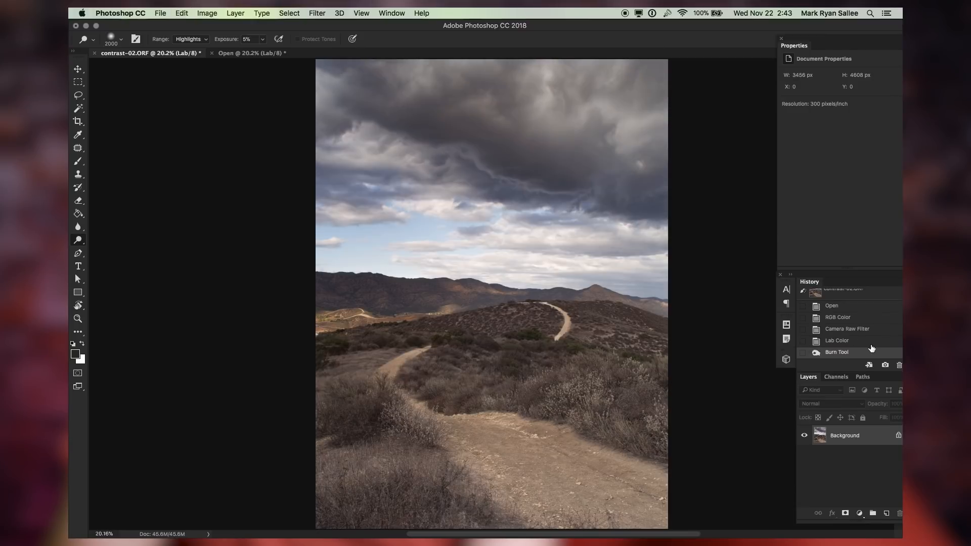
pyautogui.hotkey('ctrl', 'z')
pyautogui.press('v')
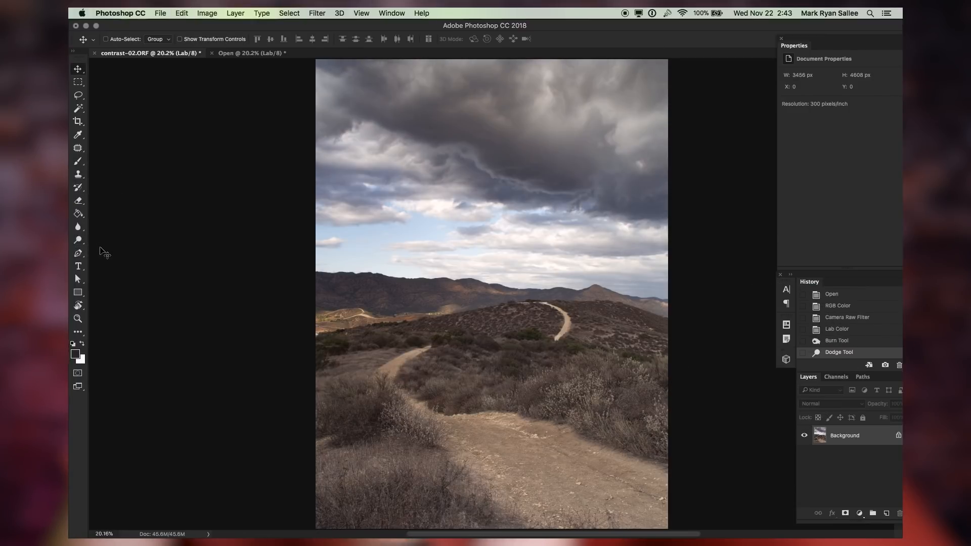
# Dodge along the left side of the hills with a 1200 px Dodge tool set to Midtones range
pyautogui.click(77, 240)
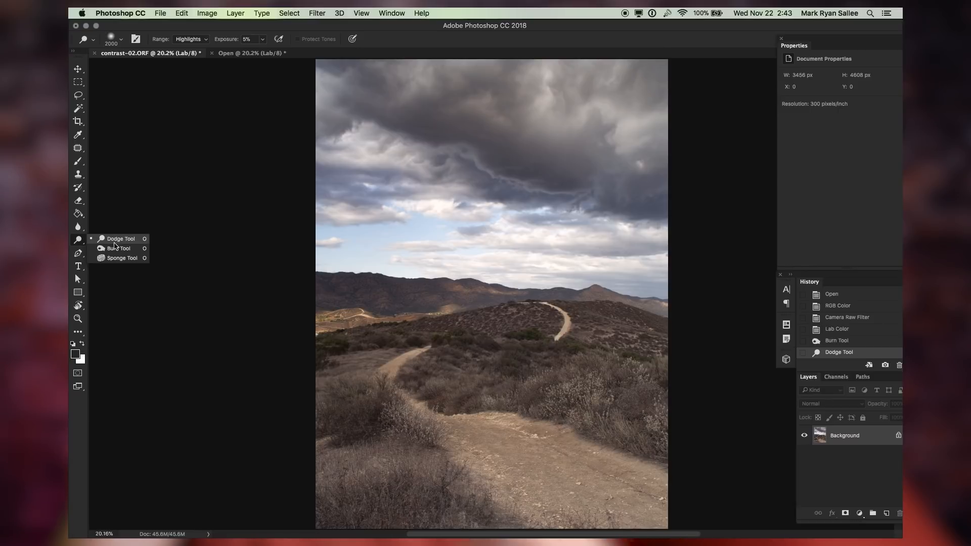
pyautogui.click(113, 240)
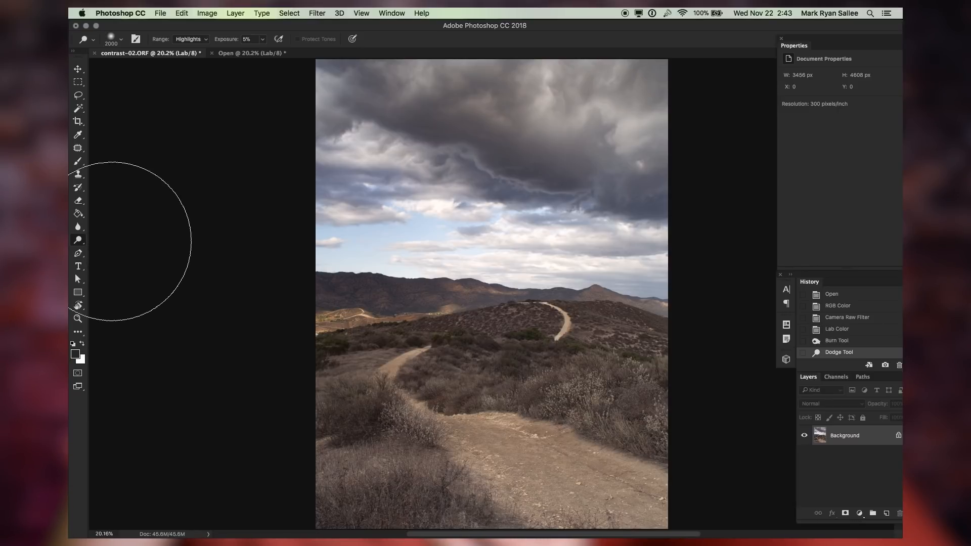
pyautogui.click(187, 40)
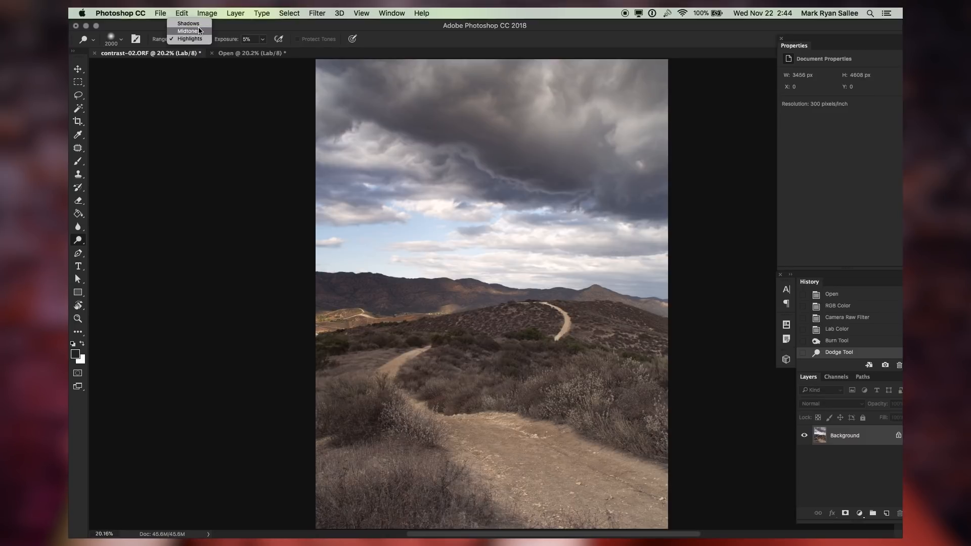
pyautogui.click(198, 31)
pyautogui.press('[')
pyautogui.press('[')
pyautogui.press('[')
pyautogui.press('[')
pyautogui.press('[')
pyautogui.press('[')
pyautogui.press('[')
pyautogui.press('[')
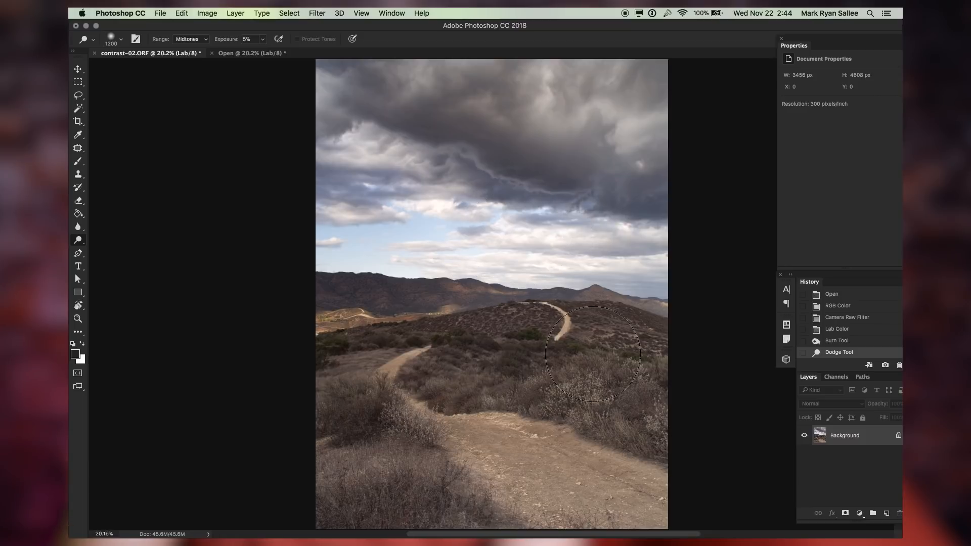
pyautogui.moveTo(309, 340); pyautogui.dragTo(280, 325)
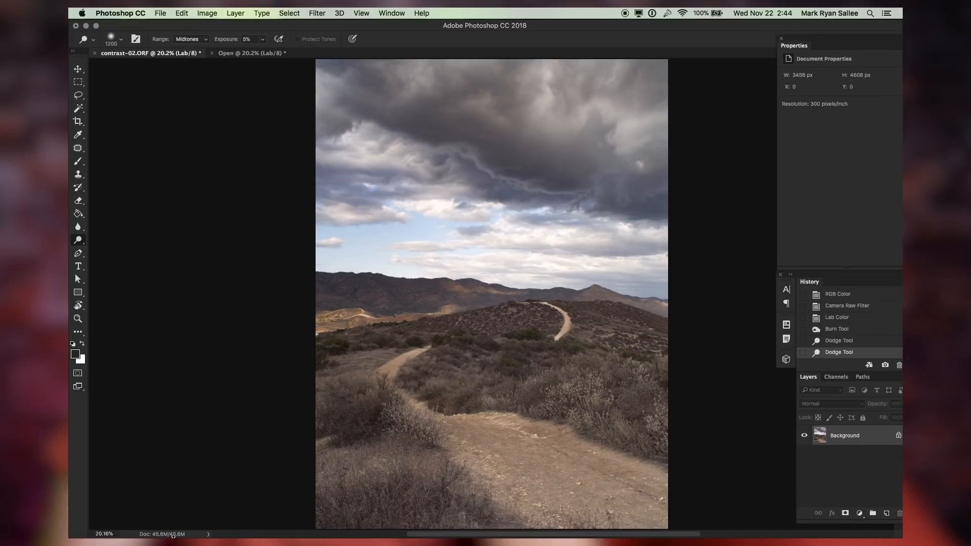
# Burn the trail and bushes with a 2900 px Burn tool set to Highlights range
pyautogui.click(191, 39)
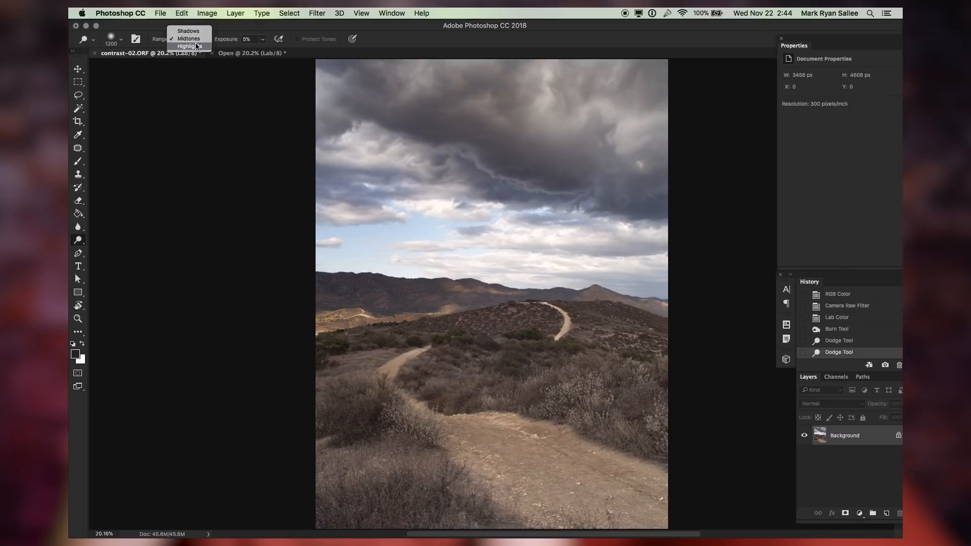
pyautogui.click(196, 46)
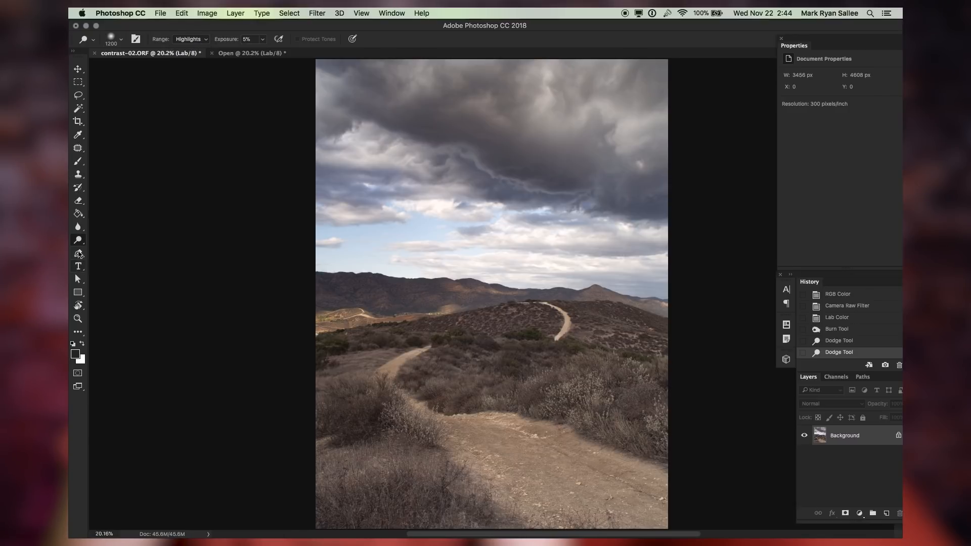
pyautogui.rightClick(78, 240)
pyautogui.click(119, 252)
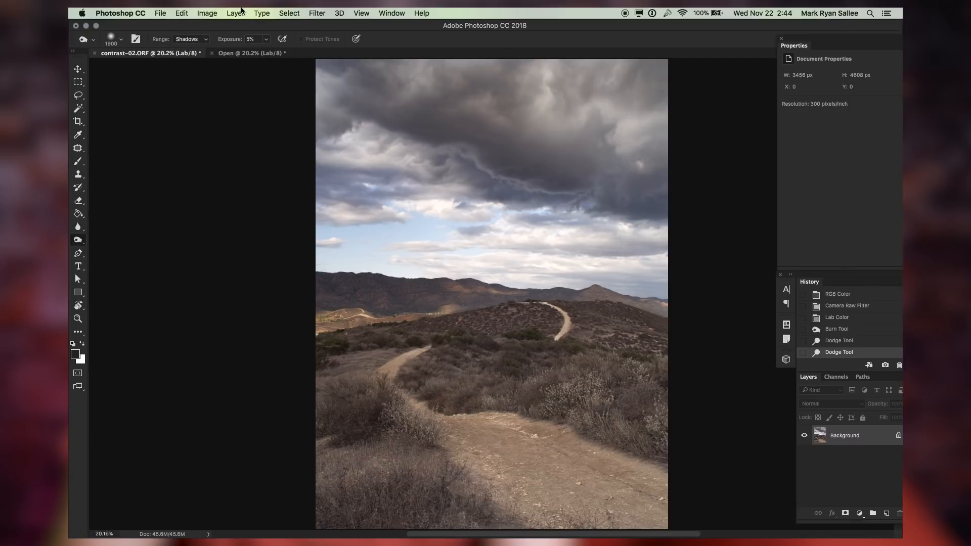
pyautogui.click(187, 40)
pyautogui.click(190, 54)
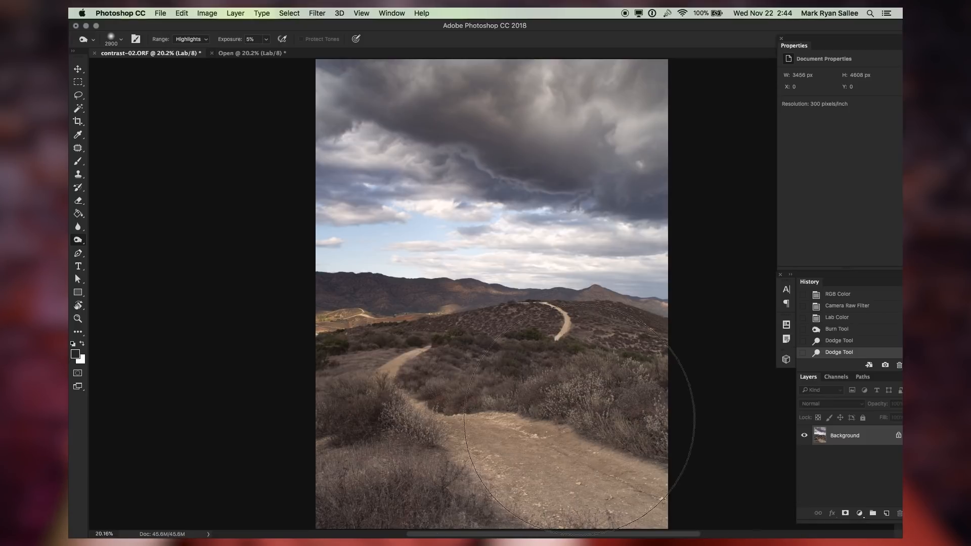
pyautogui.press(']')
pyautogui.press(']')
pyautogui.press(']')
pyautogui.click(212, 422)
pyautogui.moveTo(70, 420)
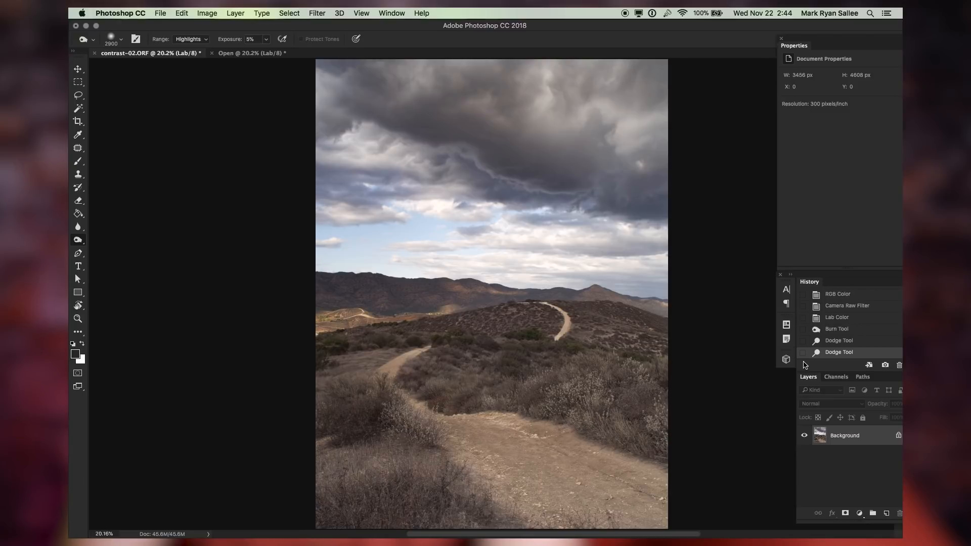
pyautogui.press('super+alt+z')
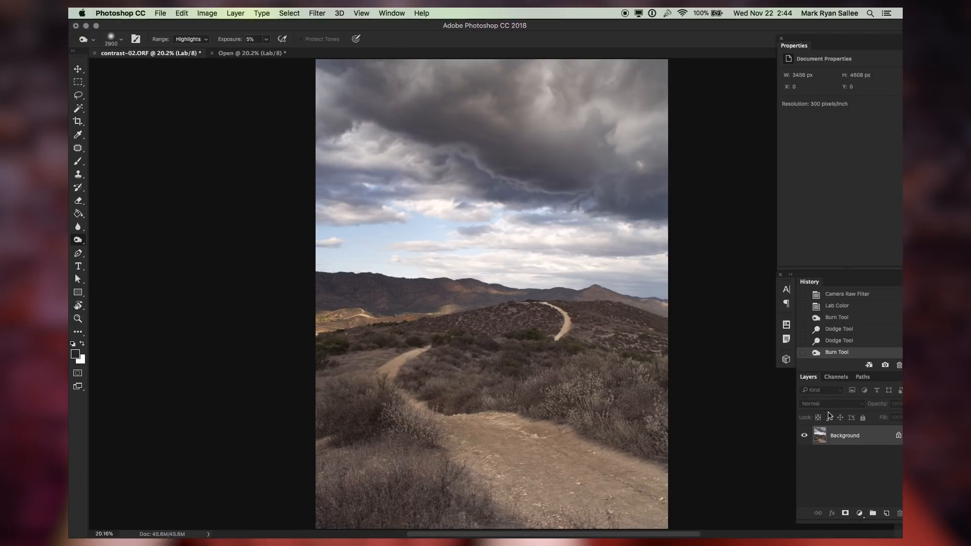
# Step back to the original Open state in the history and return to the latest state to compare
pyautogui.press('v')
pyautogui.scroll(3, 844, 303)
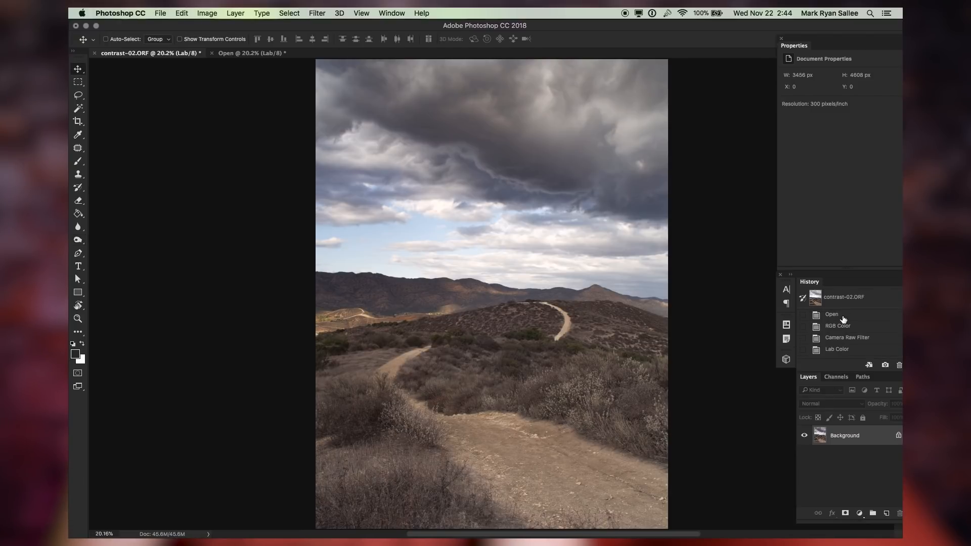
pyautogui.click(843, 316)
pyautogui.press('super+z')
pyautogui.press('super+z')
pyautogui.press('super+z')
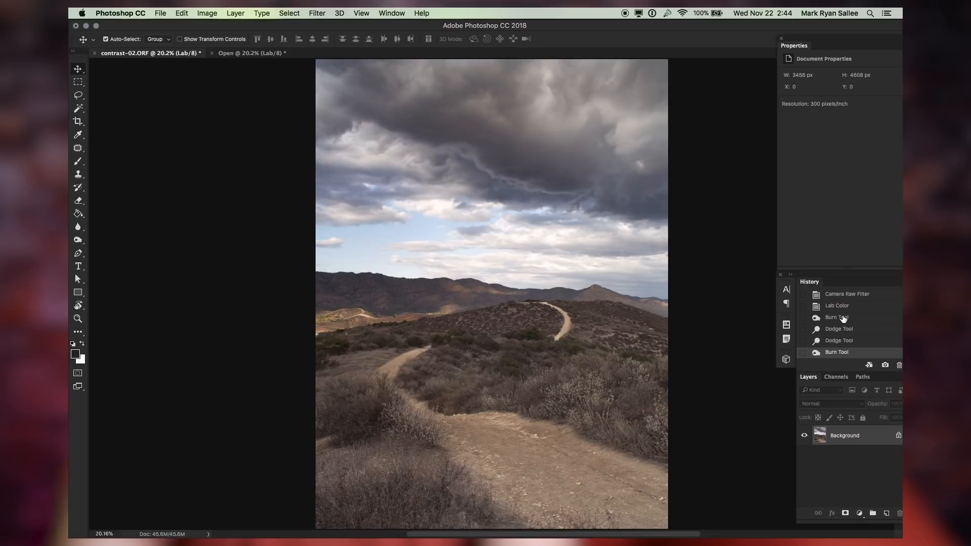
# In the other open document's Camera Raw Filter, drag a graduated filter from the bottom edge up into the sky with Dehaze +38
pyautogui.hotkey('ctrl', 'Tab')
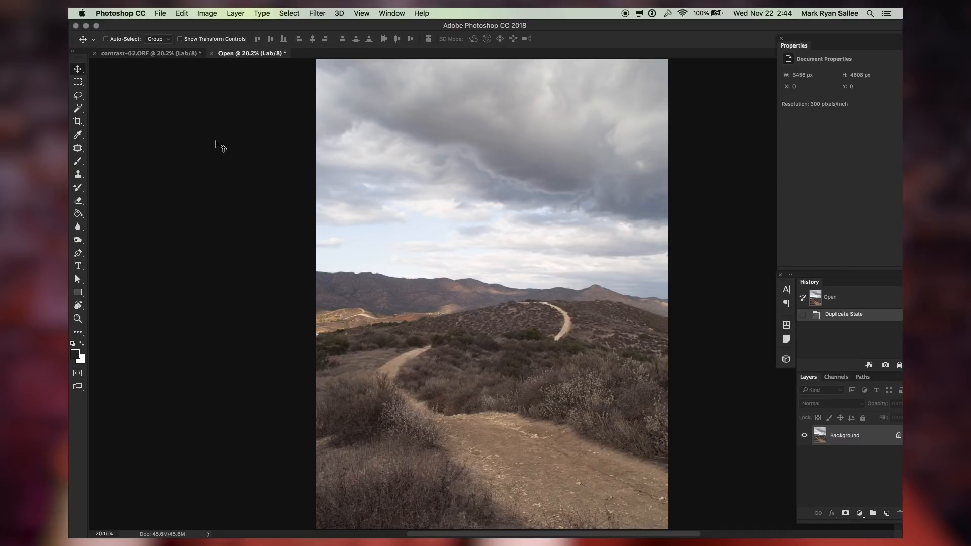
pyautogui.press('super')
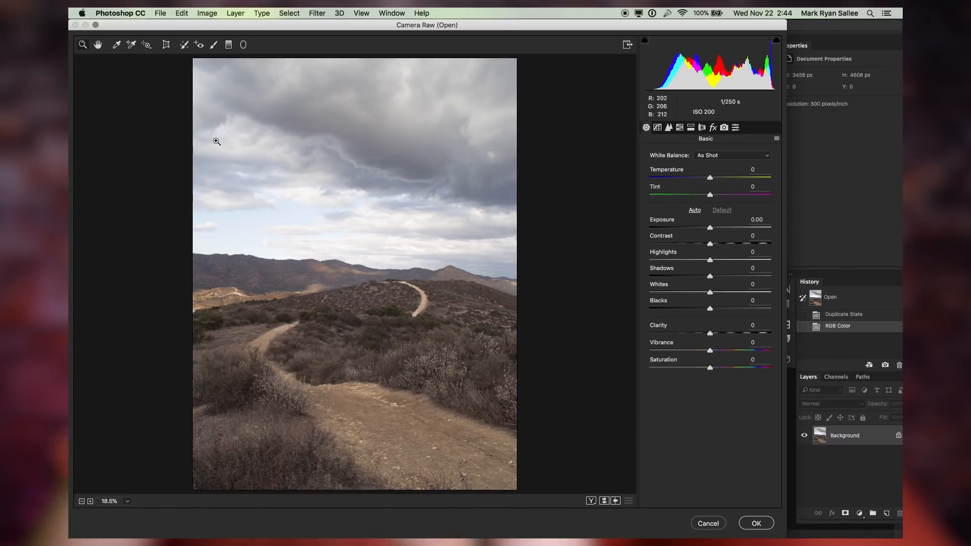
pyautogui.press('g')
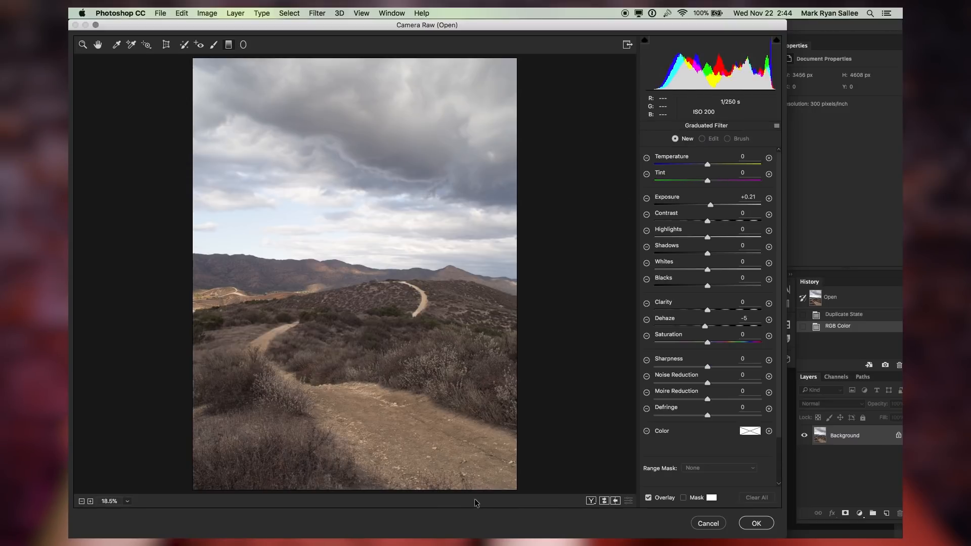
pyautogui.moveTo(476, 488); pyautogui.dragTo(410, 210)
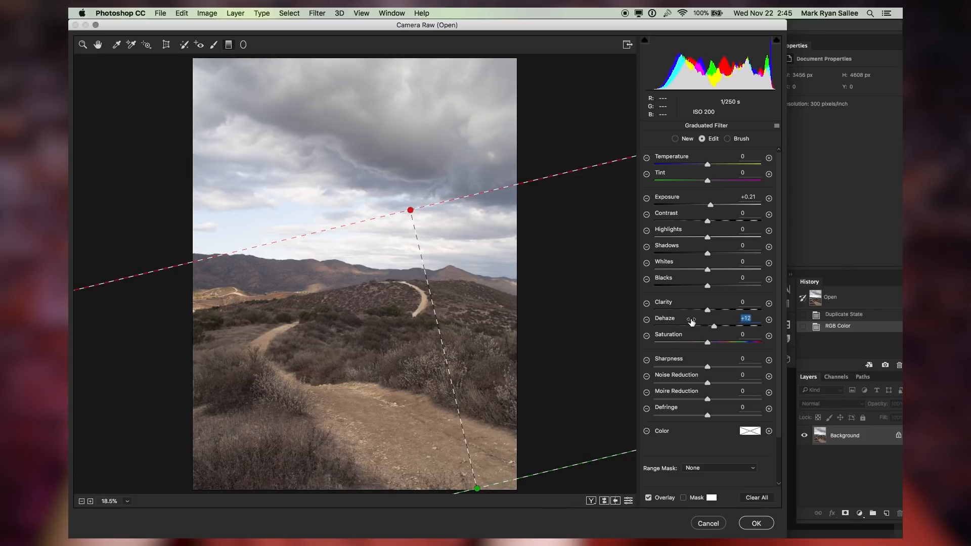
pyautogui.moveTo(696, 322); pyautogui.dragTo(704, 324)
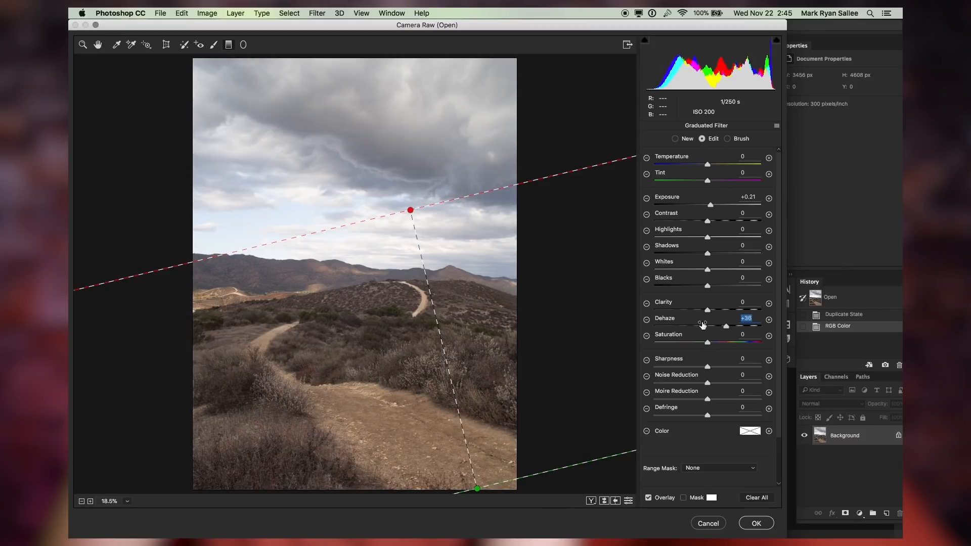
pyautogui.moveTo(691, 199); pyautogui.dragTo(693, 197)
# Add a second graduated filter from the upper right corner down to the hills, with Exposure +0.75 and Dehaze near zero
pyautogui.press('z')
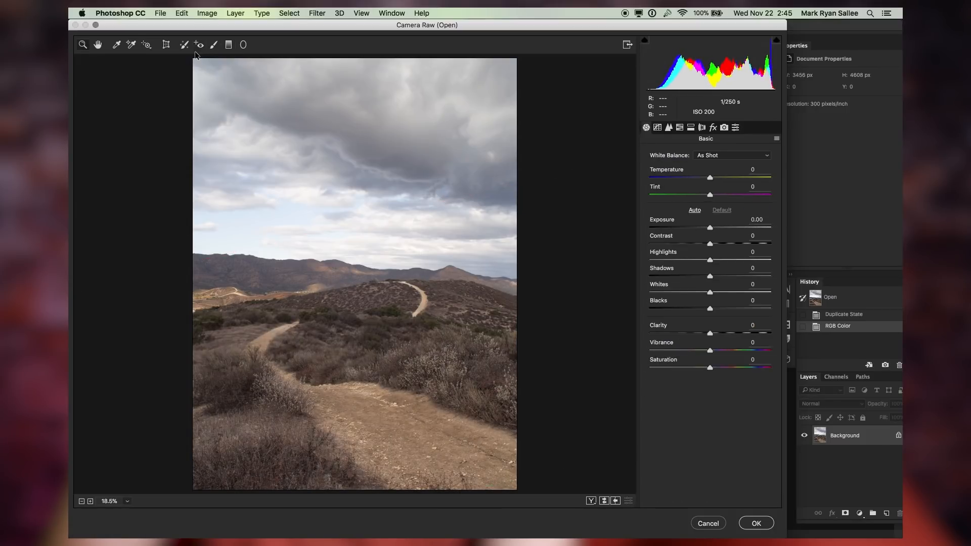
pyautogui.press('g')
pyautogui.moveTo(521, 58); pyautogui.dragTo(399, 323)
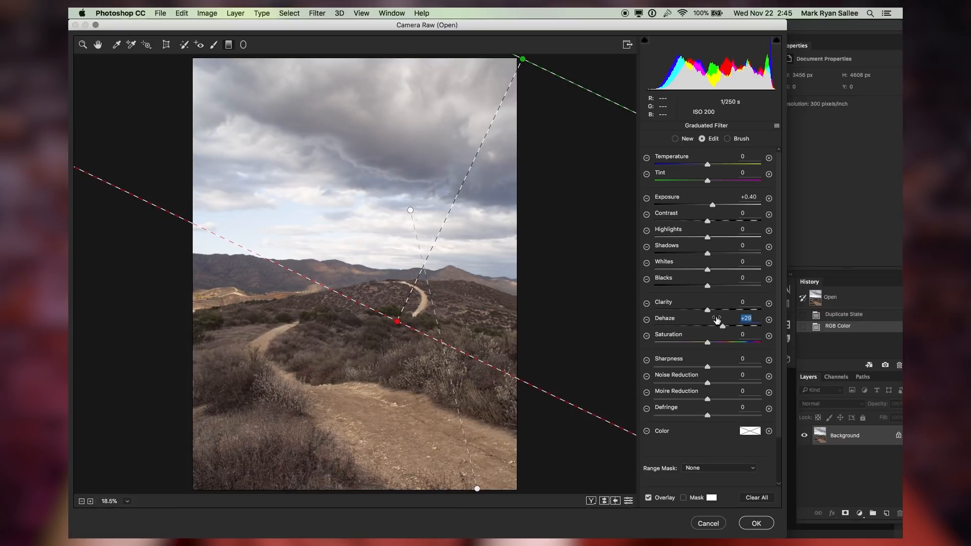
pyautogui.write('0')
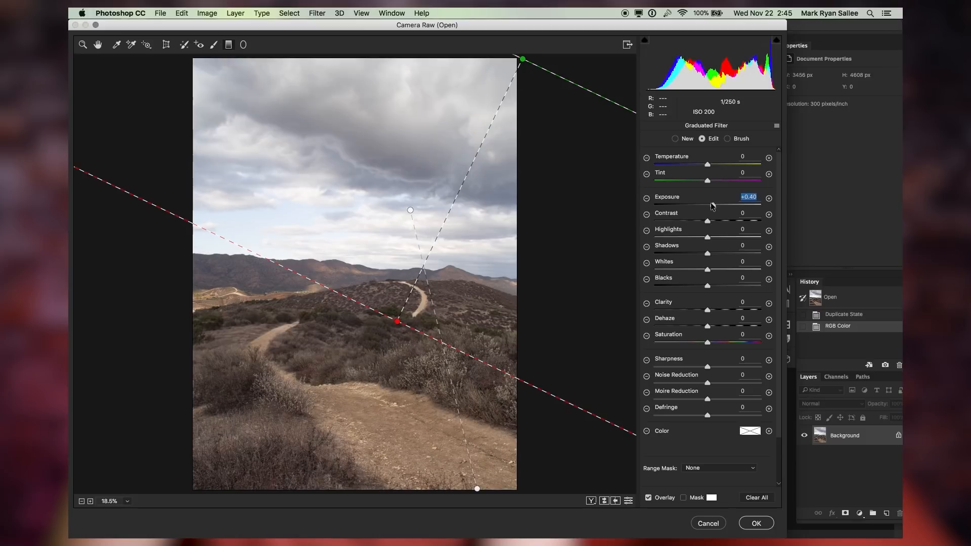
pyautogui.doubleClick(712, 205)
pyautogui.moveTo(696, 202); pyautogui.dragTo(697, 201)
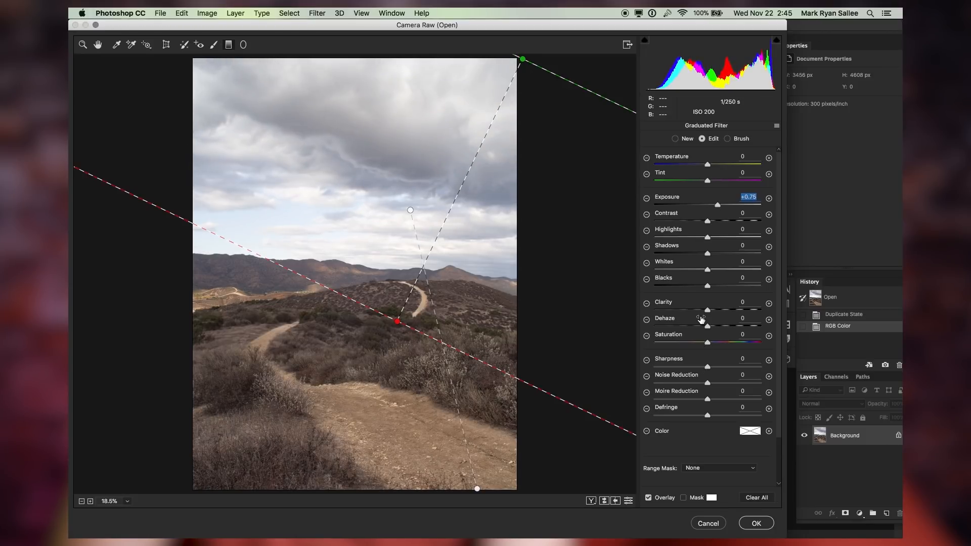
pyautogui.moveTo(701, 319); pyautogui.dragTo(697, 320)
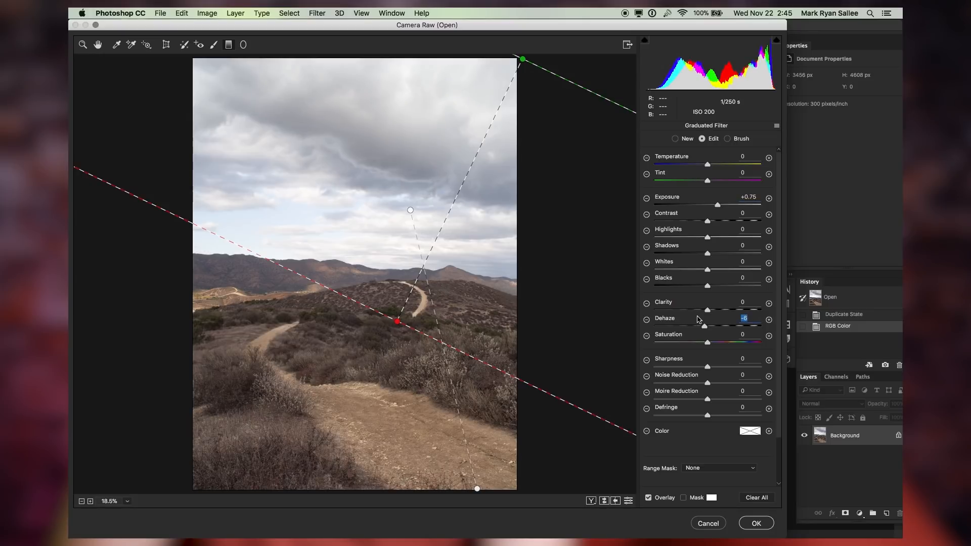
# Apply the Camera Raw filter to the image
pyautogui.press('n')
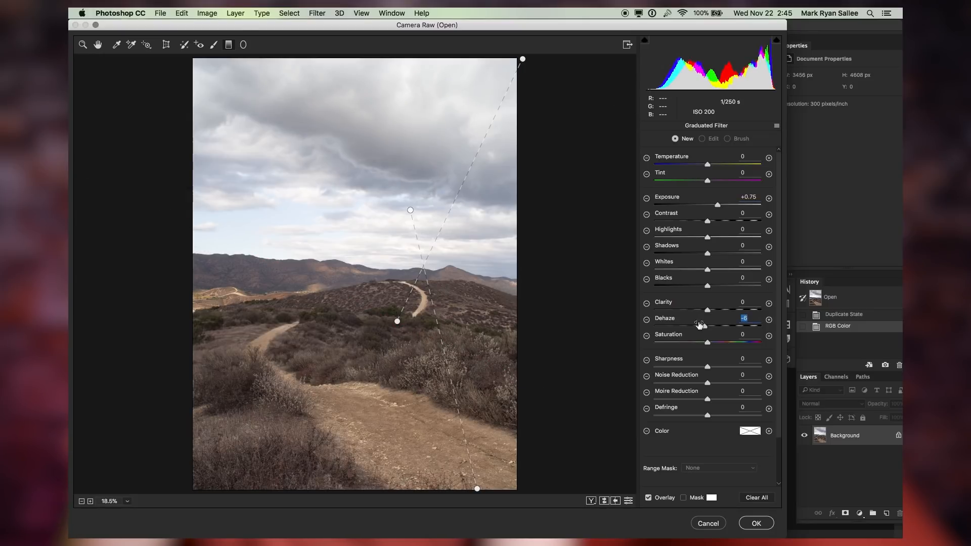
pyautogui.click(115, 45)
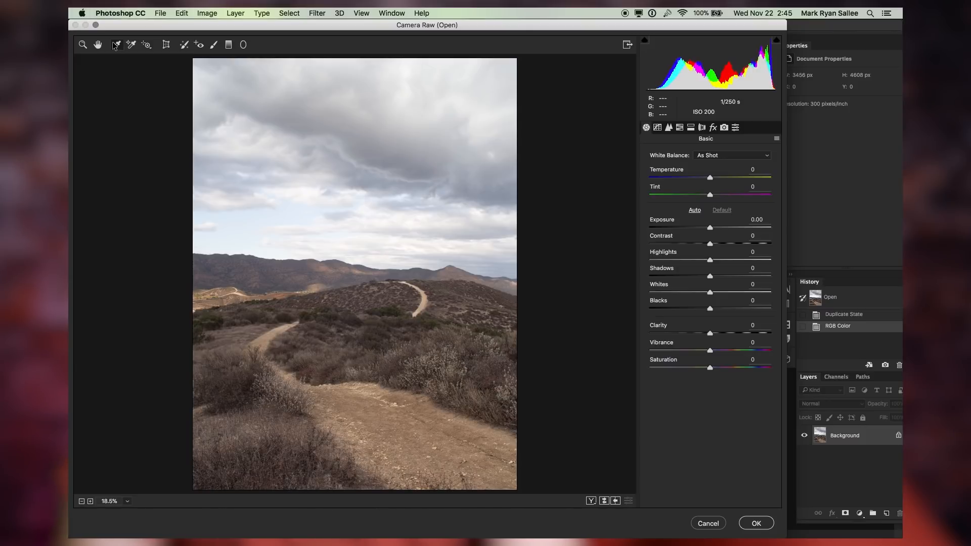
pyautogui.press('Return')
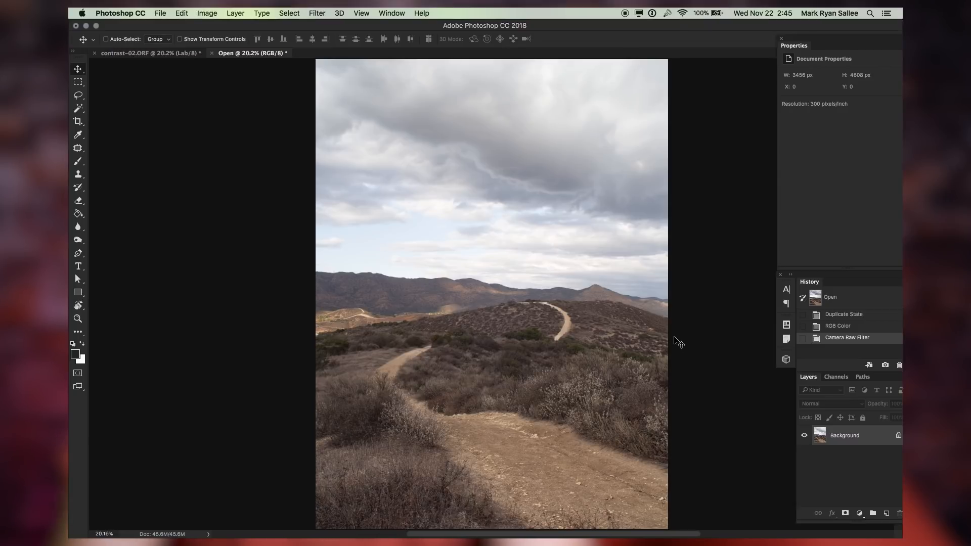
# Burn the bushes beside the trail with a 1900 px Burn tool set to Shadows range
pyautogui.click(78, 240)
pyautogui.click(106, 249)
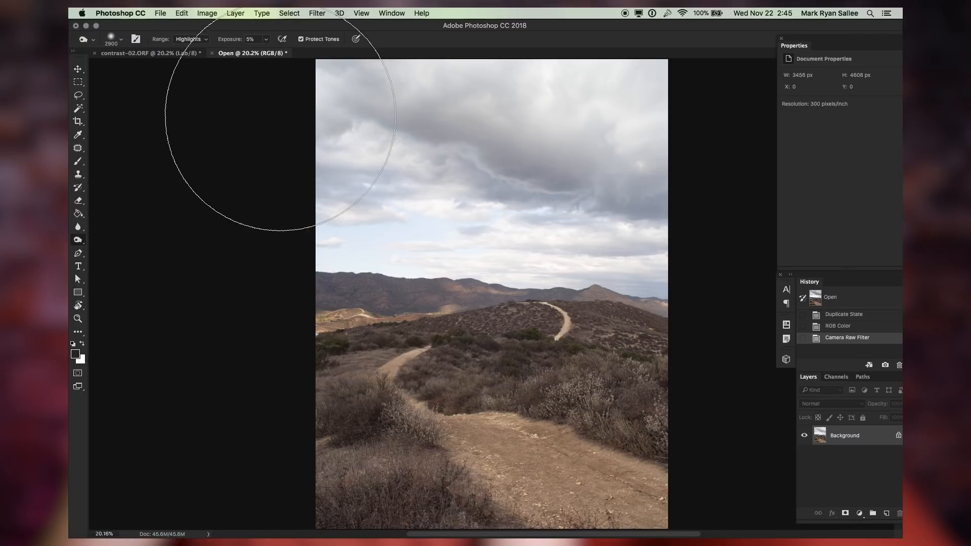
pyautogui.click(195, 41)
pyautogui.click(194, 24)
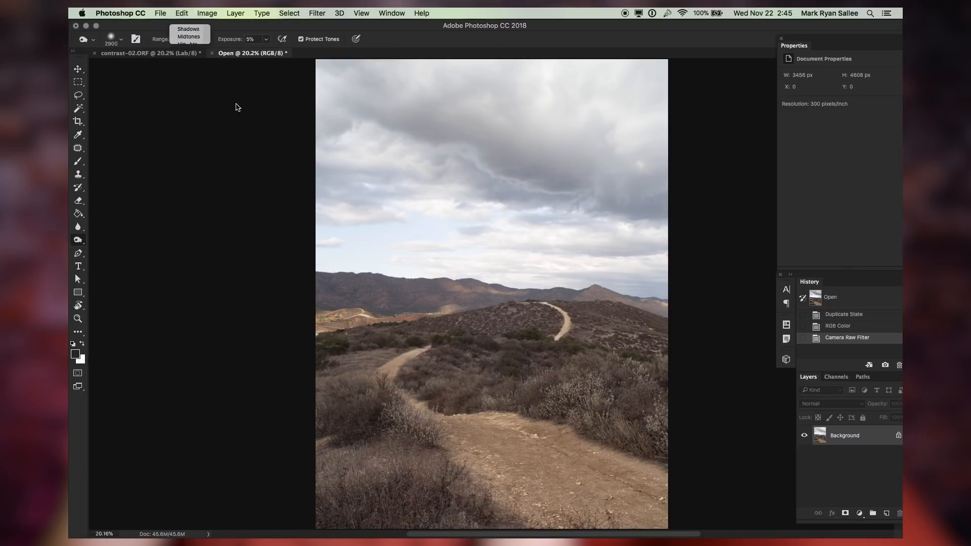
pyautogui.press('[')
pyautogui.press('[')
pyautogui.press('[')
pyautogui.press('[')
pyautogui.press('[')
pyautogui.press('[')
pyautogui.press('[')
pyautogui.press('[')
pyautogui.press('[')
pyautogui.press('[')
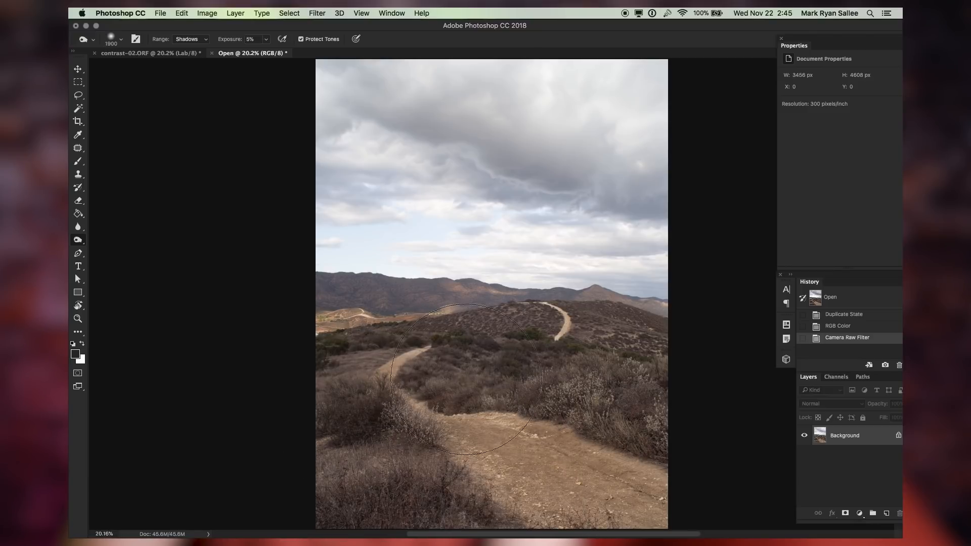
pyautogui.moveTo(550, 366); pyautogui.dragTo(726, 444)
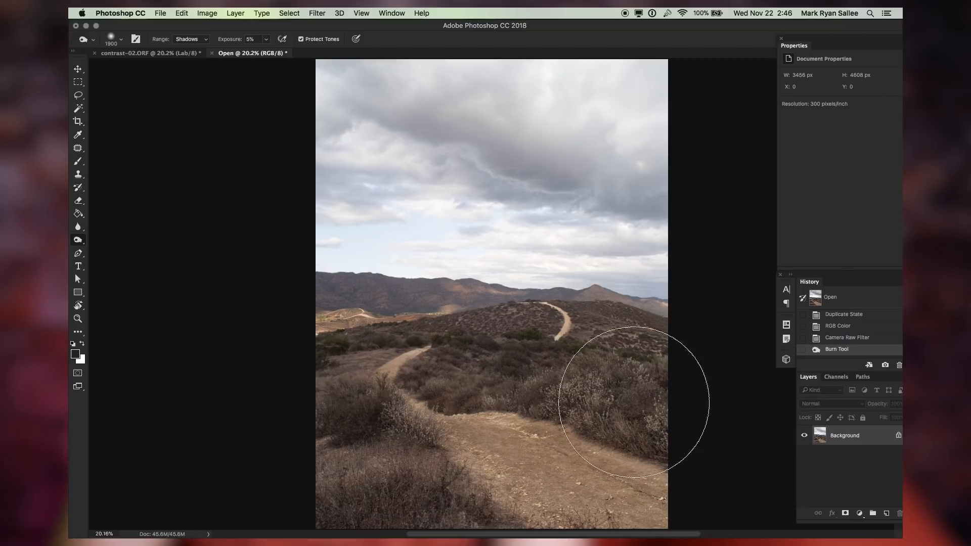
pyautogui.click(412, 440)
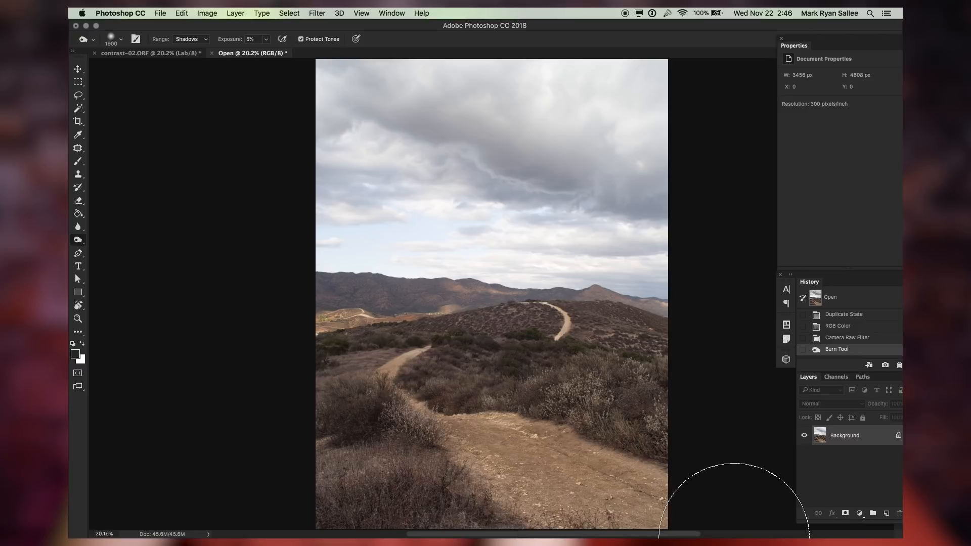
# Dodge across the trail with an about 2000 px Dodge tool set to Highlights range
pyautogui.rightClick(78, 240)
pyautogui.click(112, 235)
pyautogui.press(']')
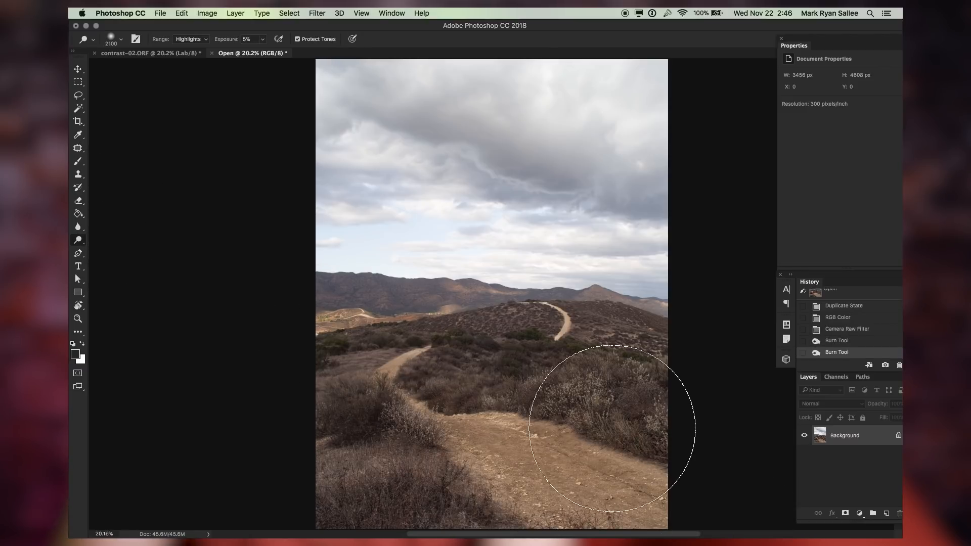
pyautogui.press('[')
pyautogui.moveTo(582, 459)
pyautogui.mouseDown()
pyautogui.moveTo(464, 470)
pyautogui.moveTo(412, 401)
pyautogui.moveTo(420, 404)
pyautogui.mouseUp()
# Reduce the Dodge brush to 1300 px and dodge the bushes on the left of the trail
pyautogui.press('[')
pyautogui.press('[')
pyautogui.press('[')
pyautogui.press('[')
pyautogui.press('[')
pyautogui.press('[')
pyautogui.press('[')
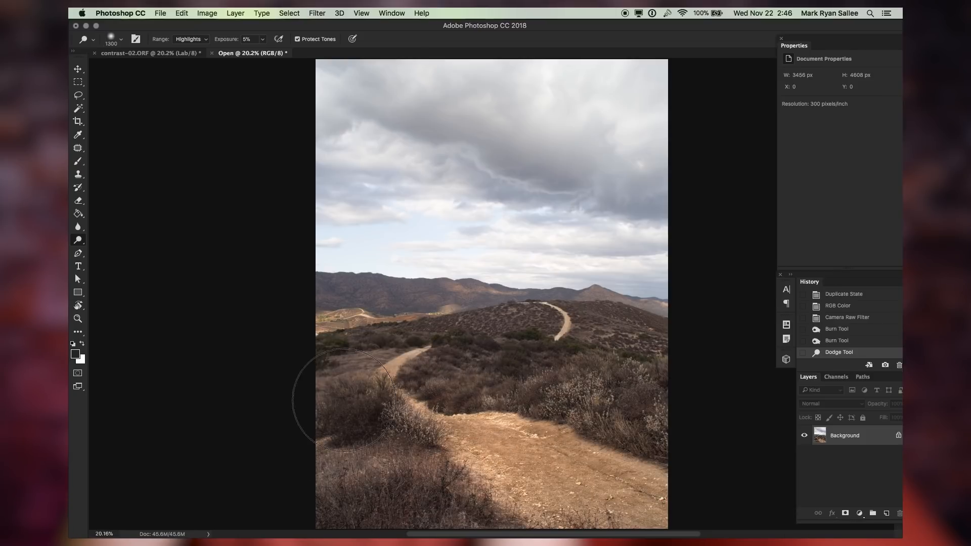
# Compare the edited trail photo with its original state by stepping through the History states
pyautogui.press('v')
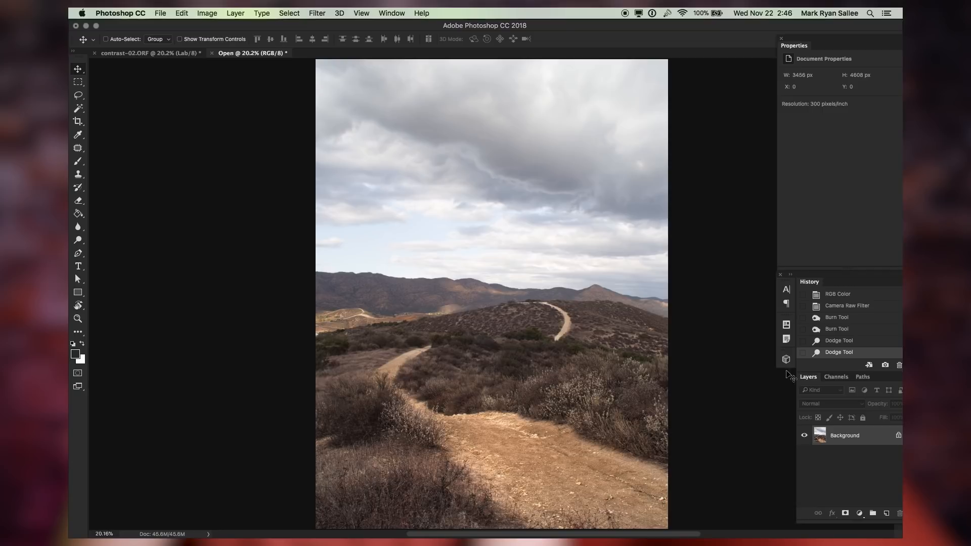
pyautogui.scroll(3, 850, 342)
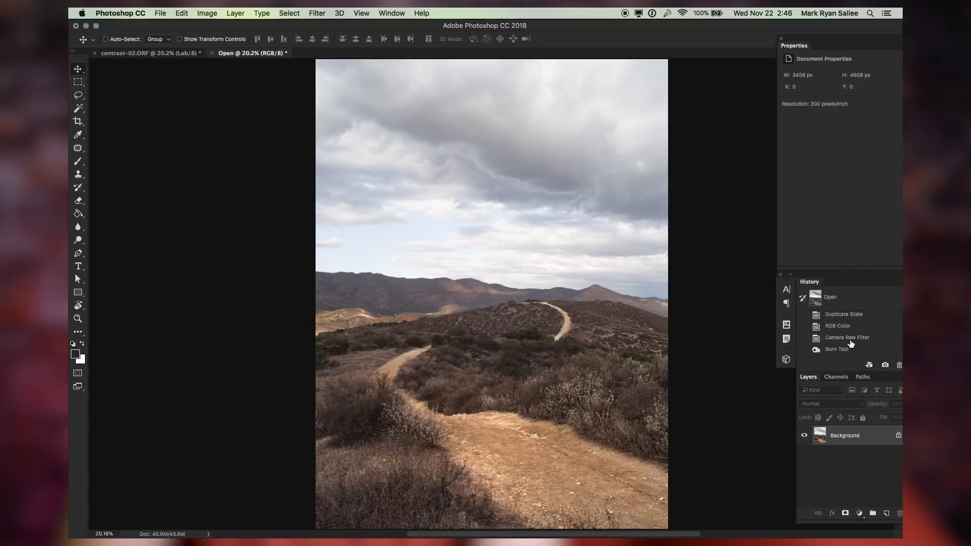
pyautogui.click(847, 298)
pyautogui.press('super+z')
pyautogui.press('super+z')
pyautogui.press('super+z')
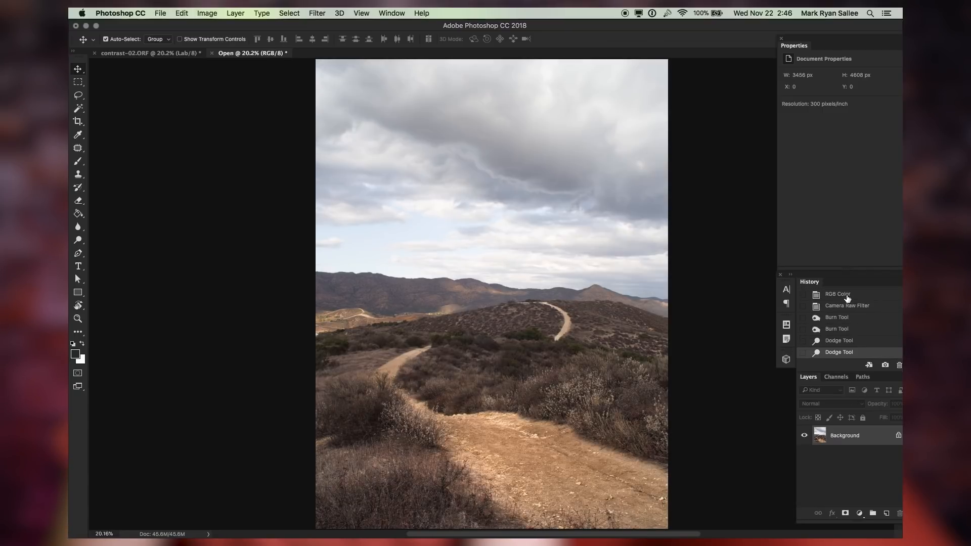
pyautogui.press('super+z')
pyautogui.press('super+z')
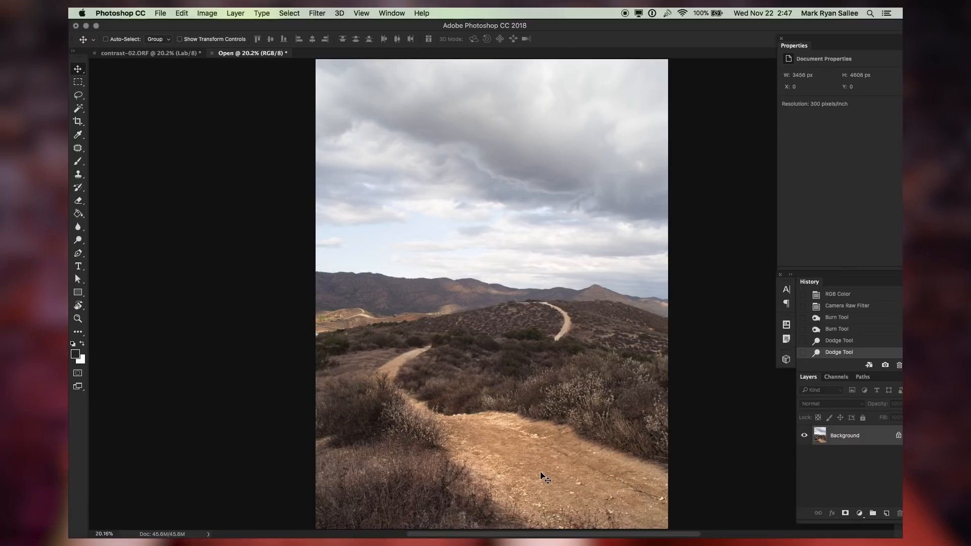
# Switch back and forth between the two open trail documents to compare their edits
pyautogui.hotkey('ctrl', 'Tab')
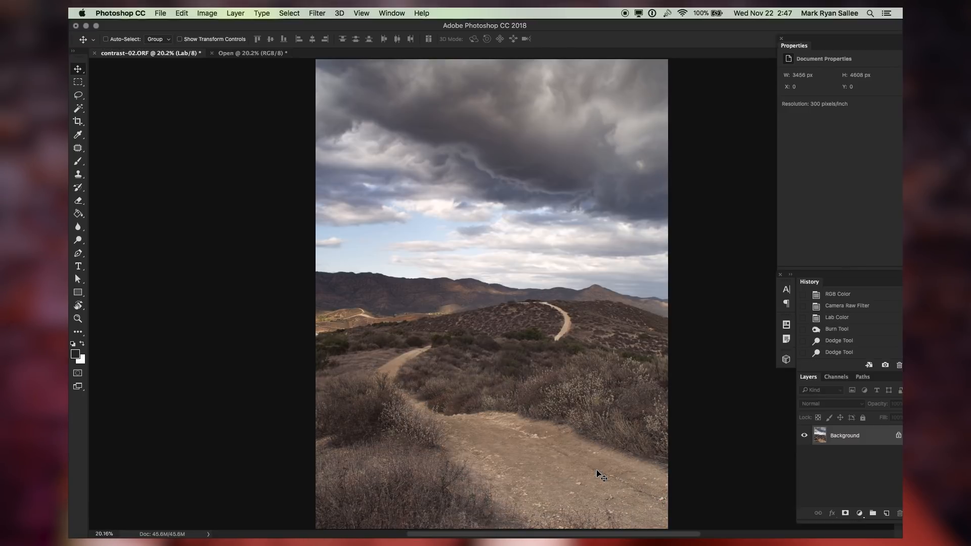
pyautogui.hotkey('ctrl', 'Tab')
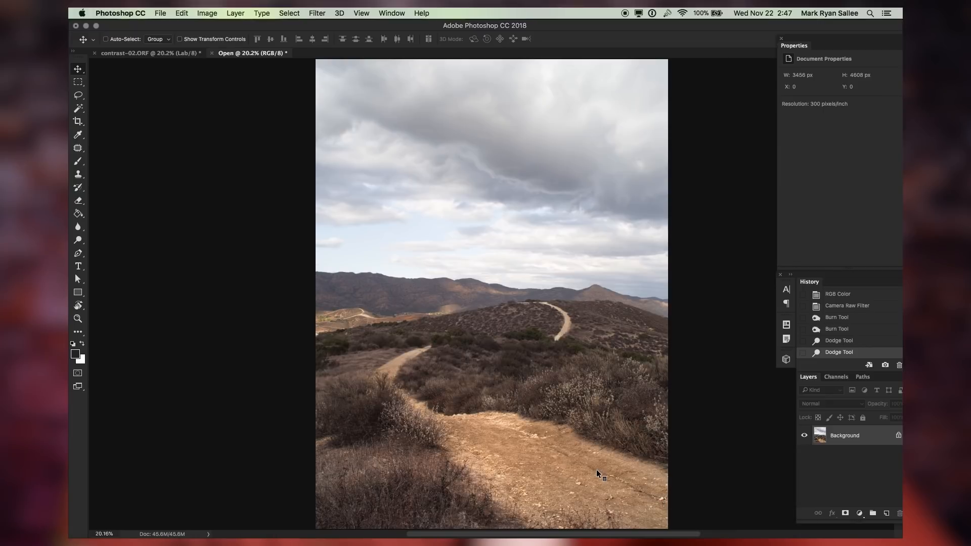
pyautogui.hotkey('ctrl', 'Tab')
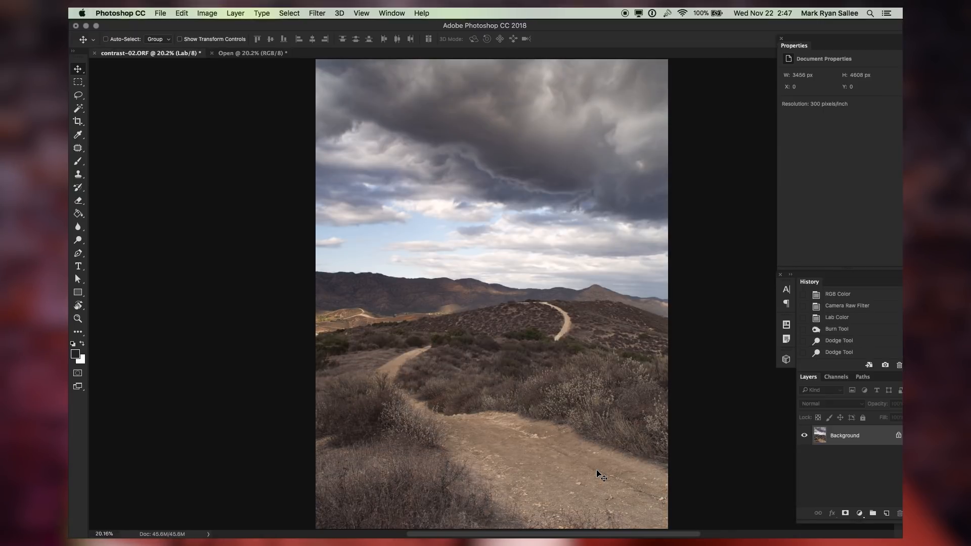
pyautogui.hotkey('ctrl', 'Tab')
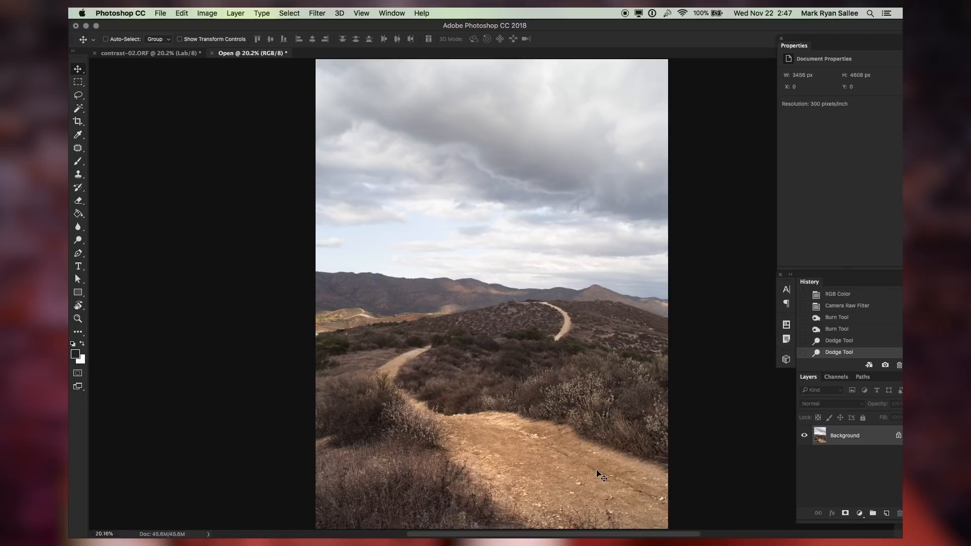
pyautogui.hotkey('ctrl', 'Tab')
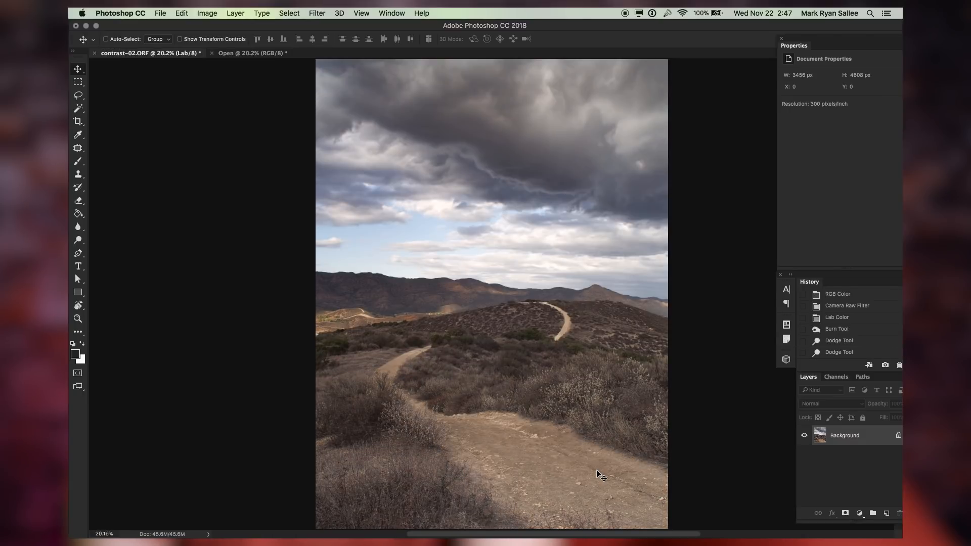
pyautogui.hotkey('ctrl', 'Tab')
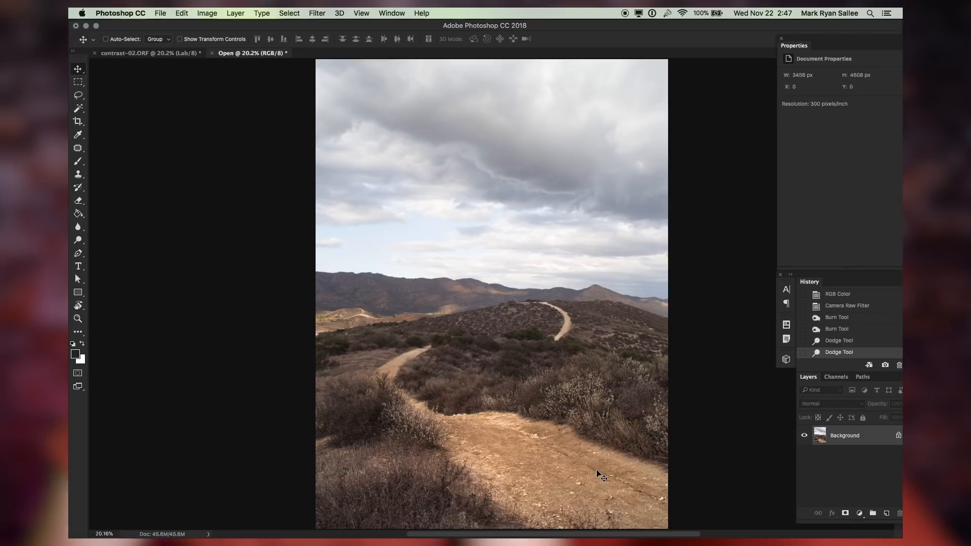
# Revert to the Camera Raw Filter history state and convert the image to Lab Color mode
pyautogui.click(846, 309)
pyautogui.press('super+shift+l')
pyautogui.press('super+z')
pyautogui.click(207, 14)
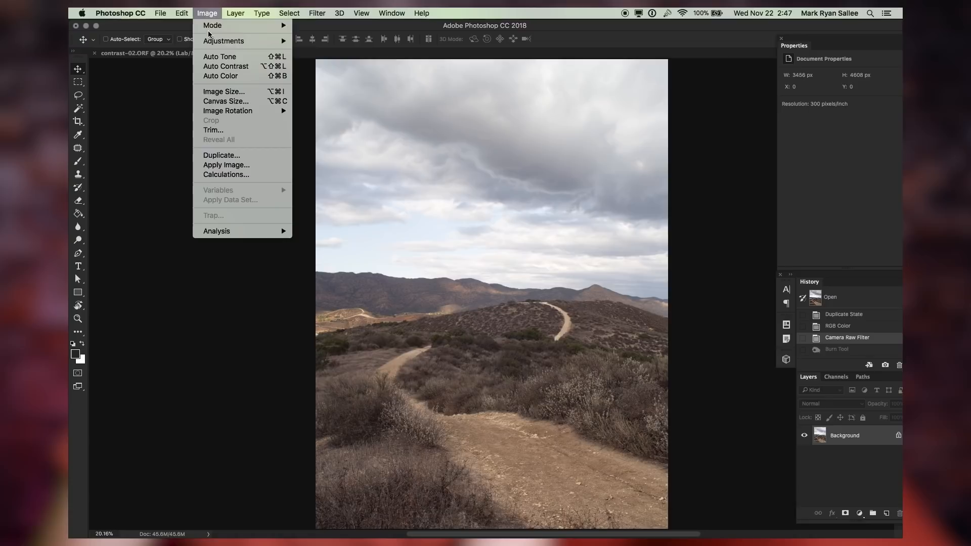
pyautogui.moveTo(210, 27)
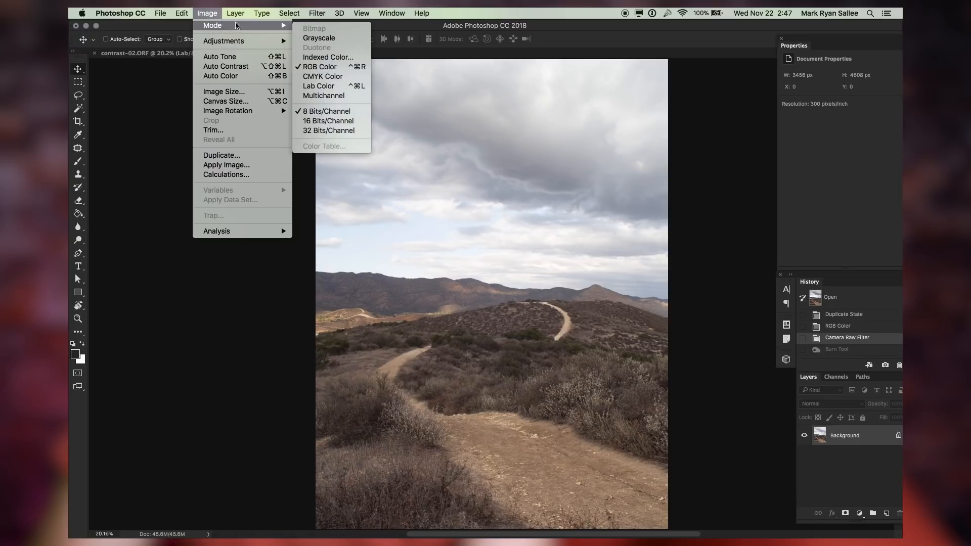
pyautogui.click(342, 90)
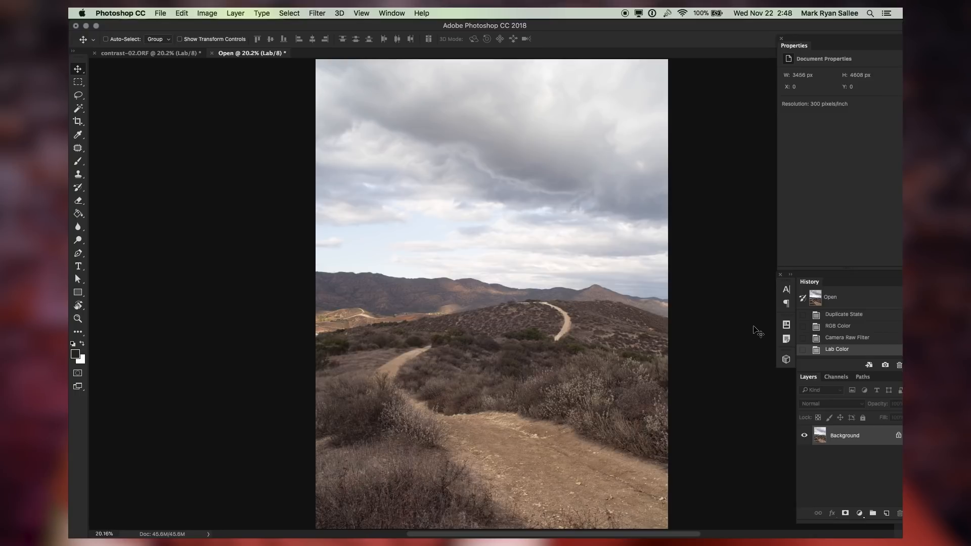
# Burn the lower-left bushes with the 1900 px Burn tool in Shadows range
pyautogui.press('o')
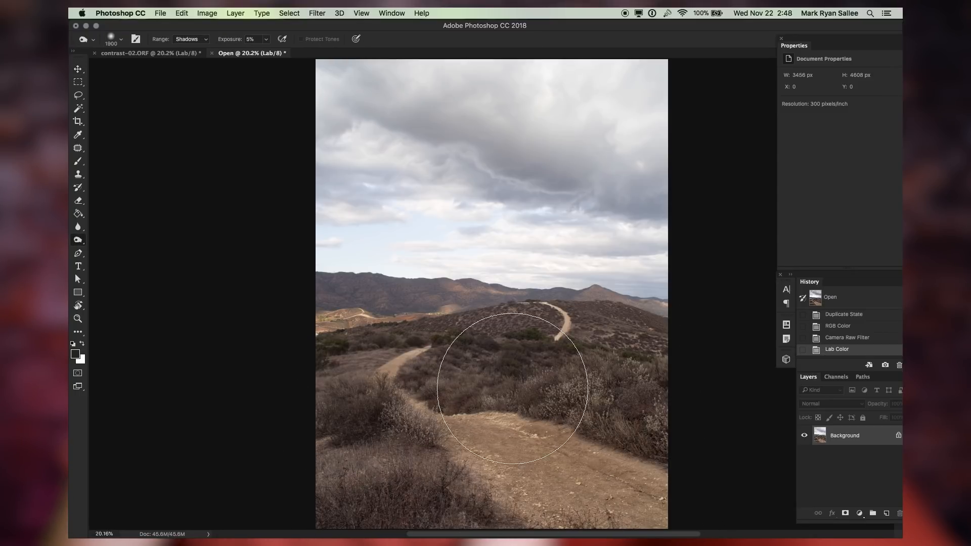
pyautogui.moveTo(333, 392); pyautogui.dragTo(440, 505)
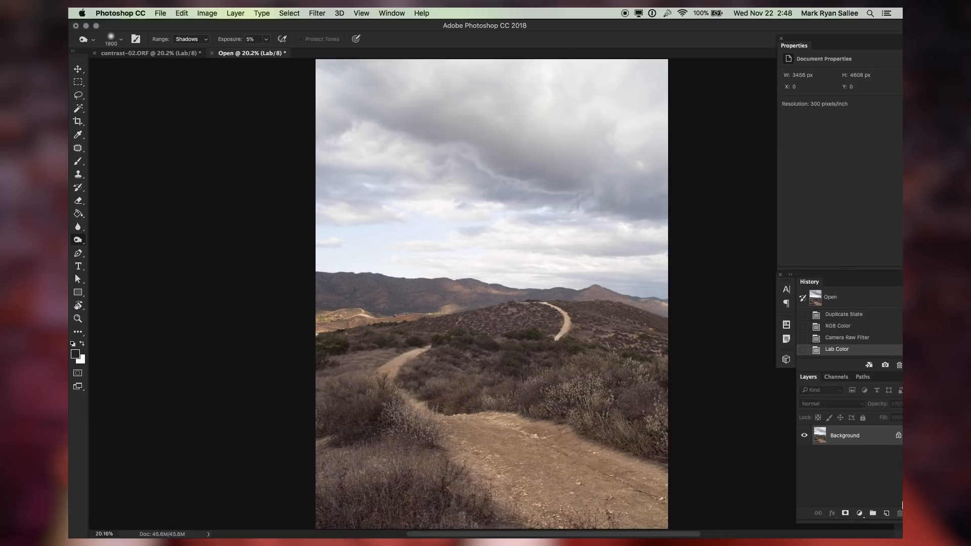
# Switch to the Dodge tool, enlarge it to 2400 px in Highlights range, and dodge the trail
pyautogui.hotkey('shift', 'o')
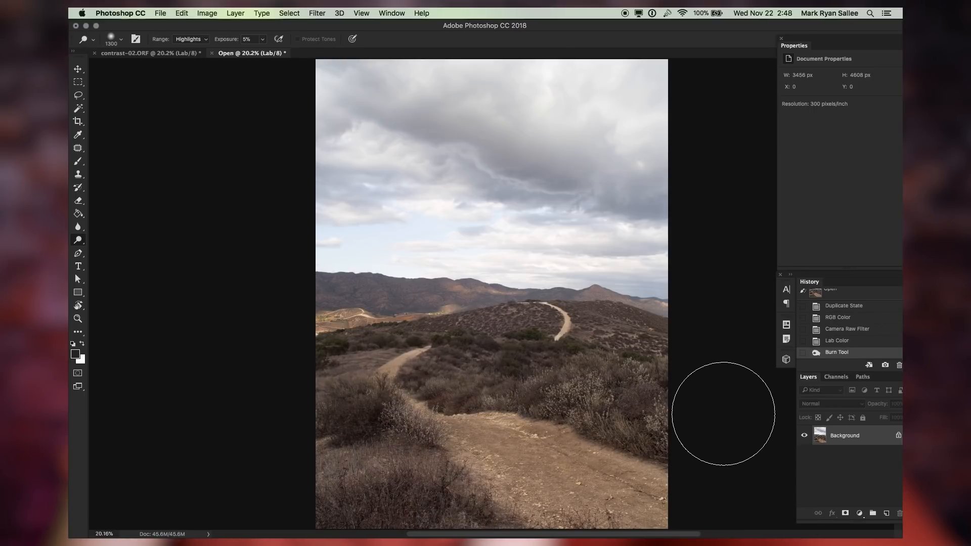
pyautogui.press(']')
pyautogui.press(']')
pyautogui.press(']')
pyautogui.press(']')
pyautogui.press(']')
pyautogui.press(']')
pyautogui.press(']')
pyautogui.press(']')
pyautogui.press(']')
pyautogui.press(']')
pyautogui.press(']')
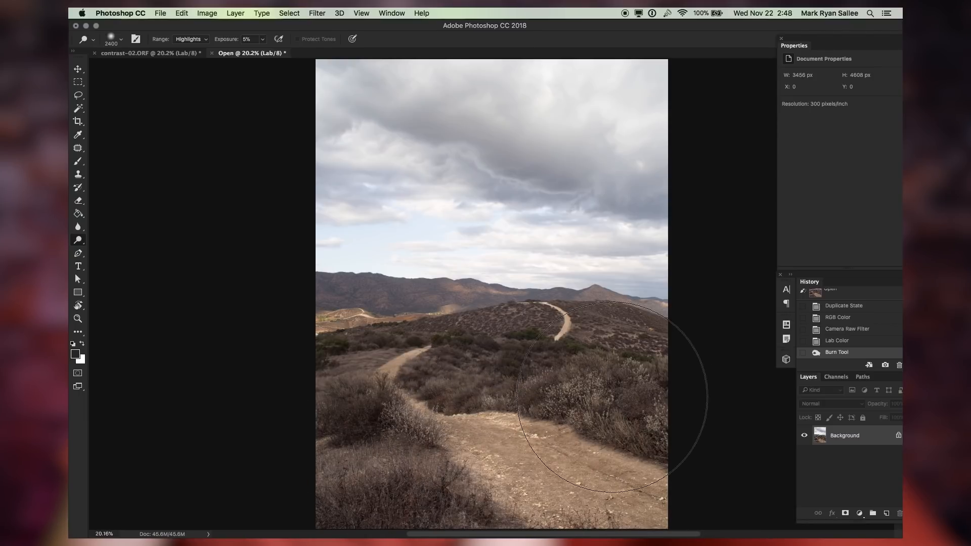
pyautogui.click(537, 390)
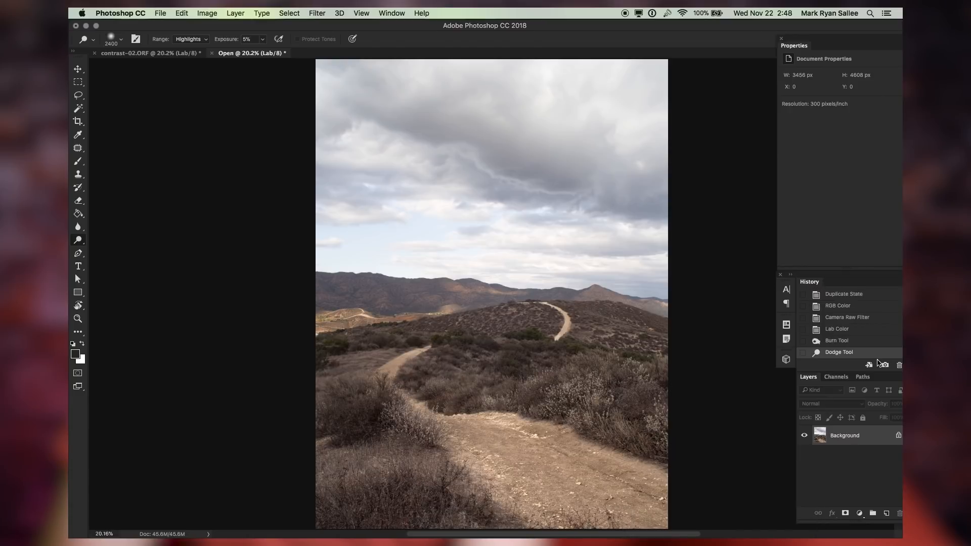
# Zoom out both documents and switch between them to compare the two versions
pyautogui.press('v')
pyautogui.hotkey('ctrl', 'Tab')
pyautogui.hotkey('ctrl', 'Tab')
pyautogui.hotkey('ctrl', 'Tab')
pyautogui.hotkey('ctrl', 'Tab')
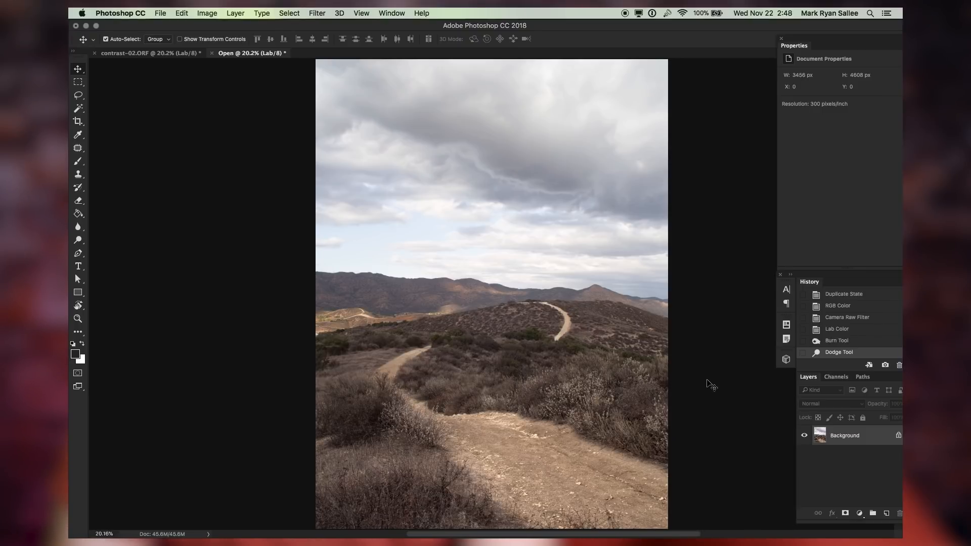
pyautogui.press('super+minus')
pyautogui.hotkey('ctrl', 'Tab')
pyautogui.press('super+minus')
pyautogui.hotkey('ctrl', 'Tab')
pyautogui.hotkey('ctrl', 'Tab')
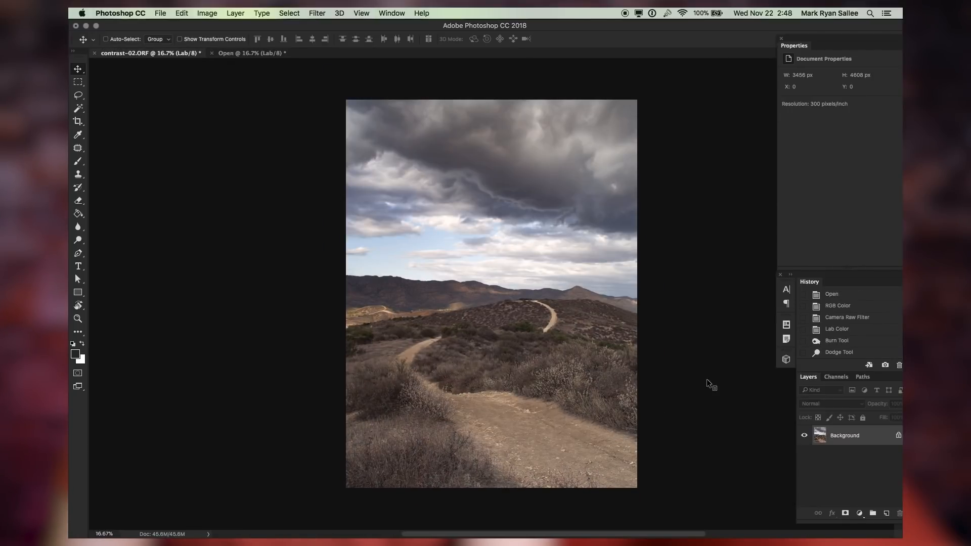
pyautogui.hotkey('ctrl', 'Tab')
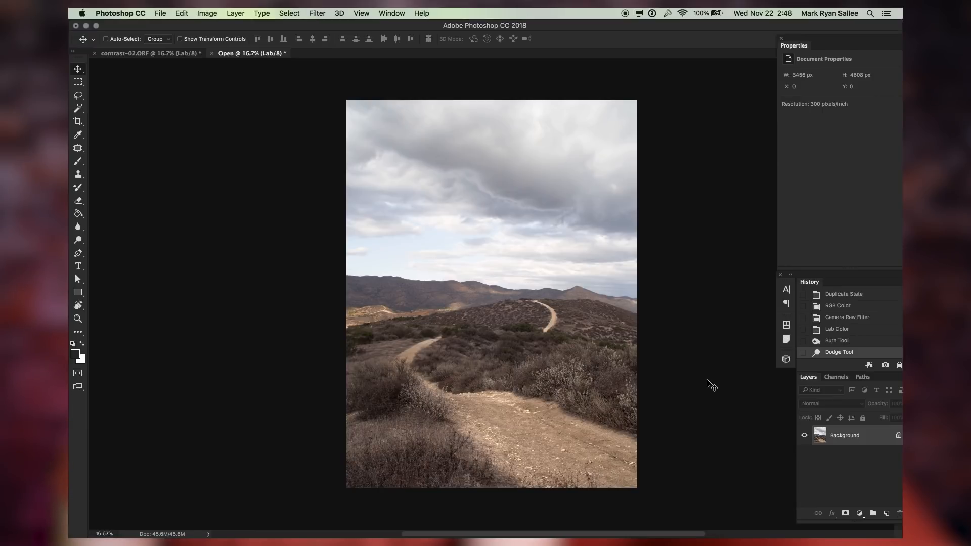
pyautogui.hotkey('ctrl', 'Tab')
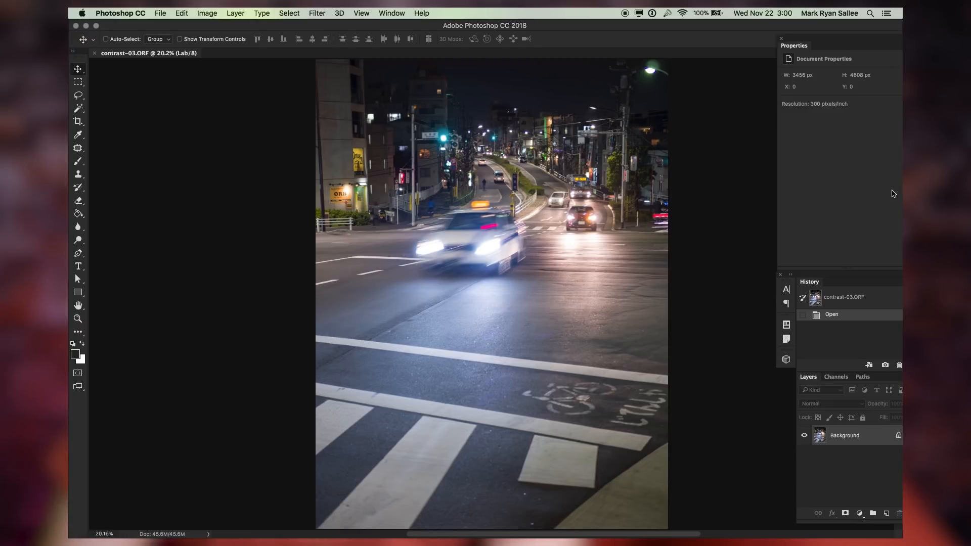
pyautogui.click(241, 10)
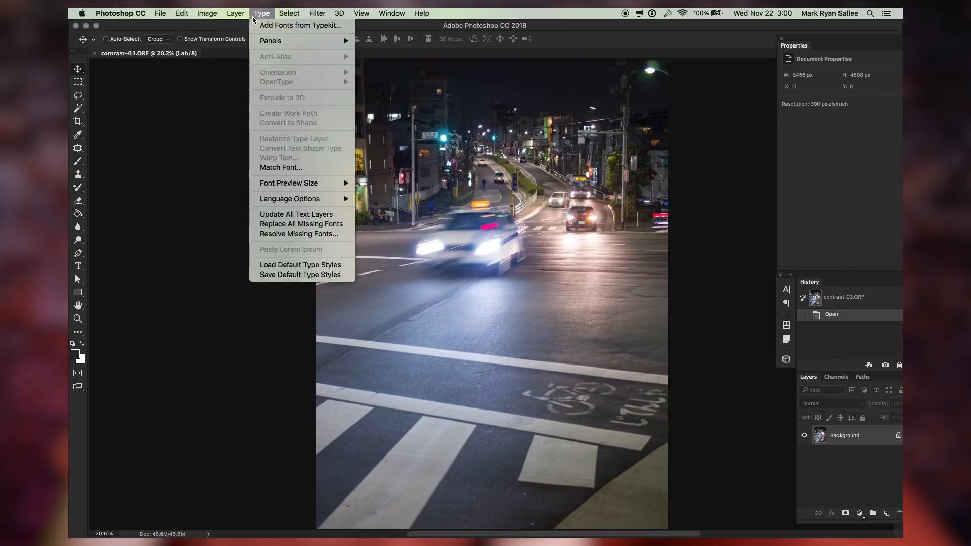
pyautogui.moveTo(236, 29)
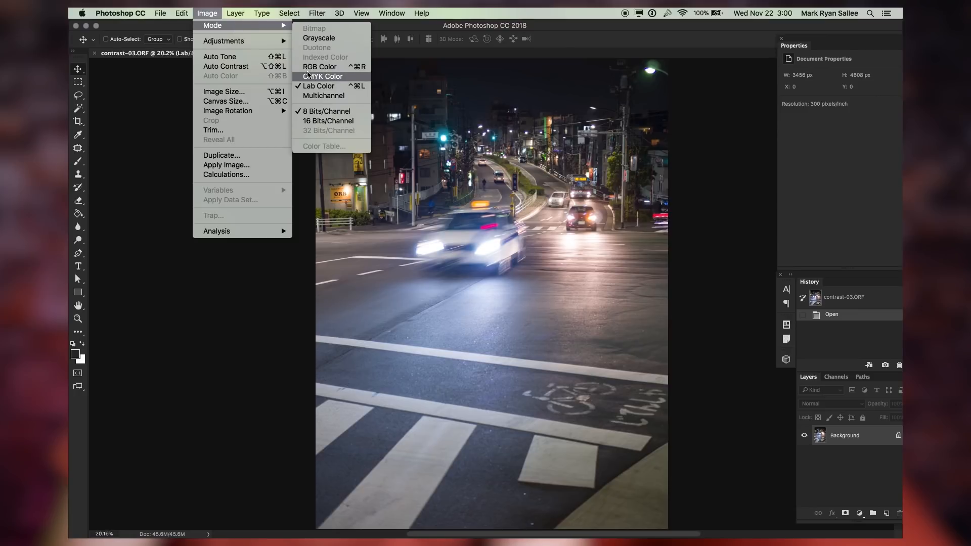
pyautogui.click(215, 11)
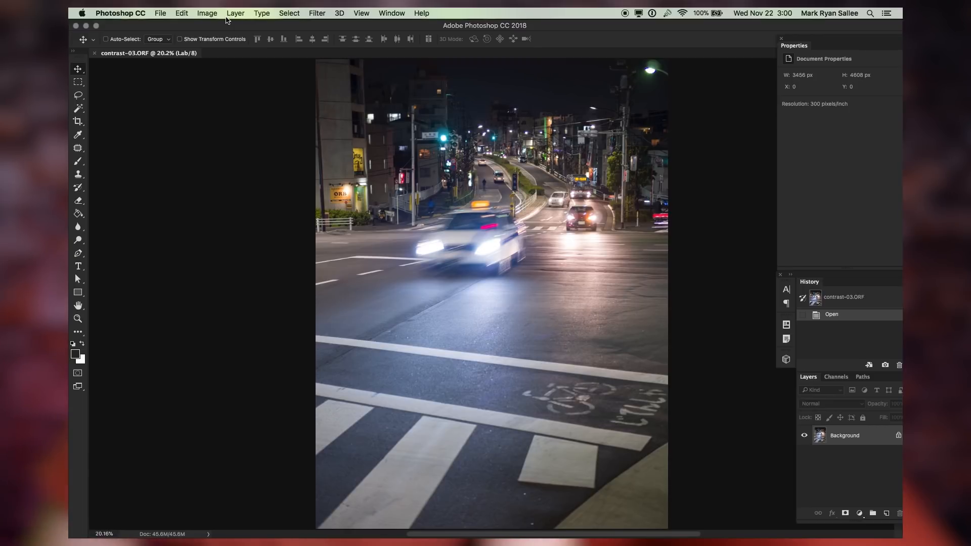
# Add a Curves adjustment layer to the night street photo and pull a shadow point down to Input 10, Output 3
pyautogui.press('super+m')
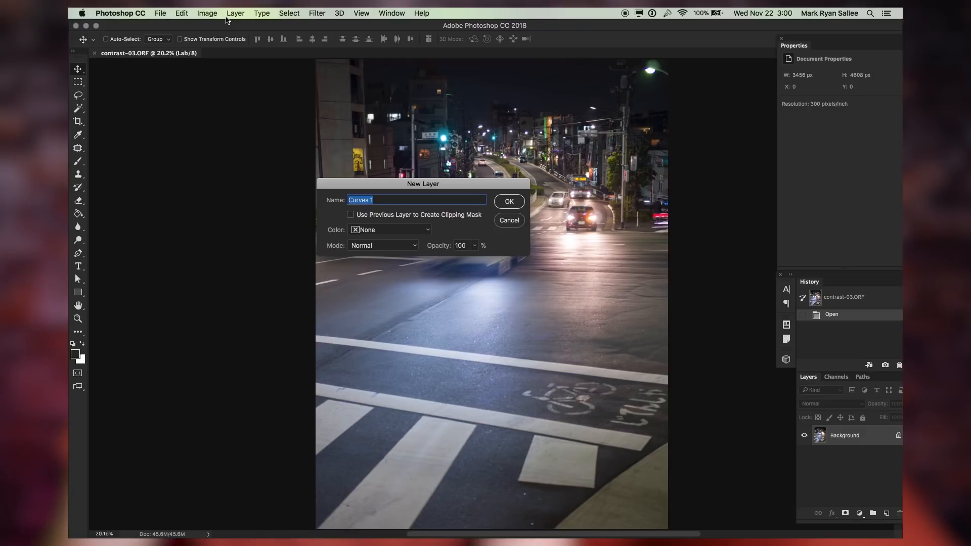
pyautogui.press('Escape')
pyautogui.press('super+m')
pyautogui.press('Return')
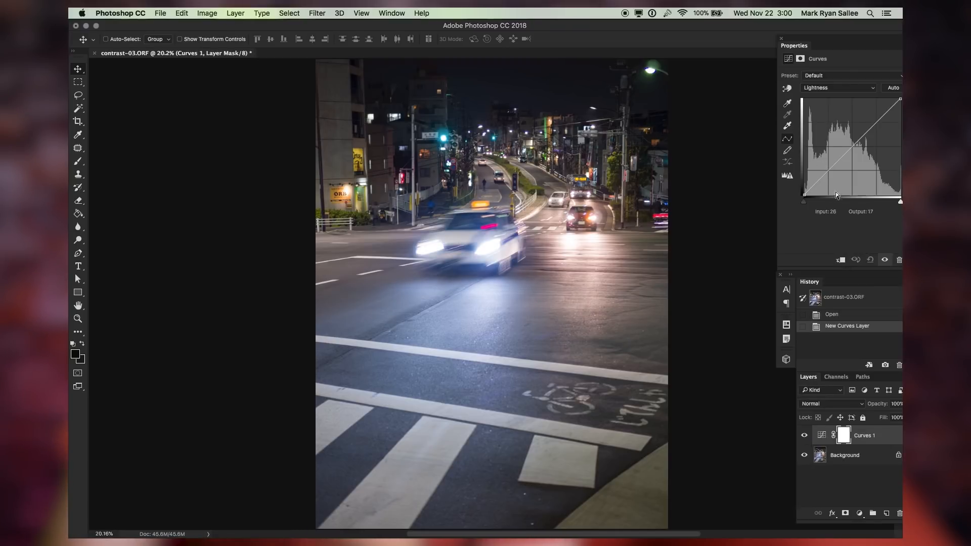
pyautogui.moveTo(824, 176); pyautogui.dragTo(816, 191)
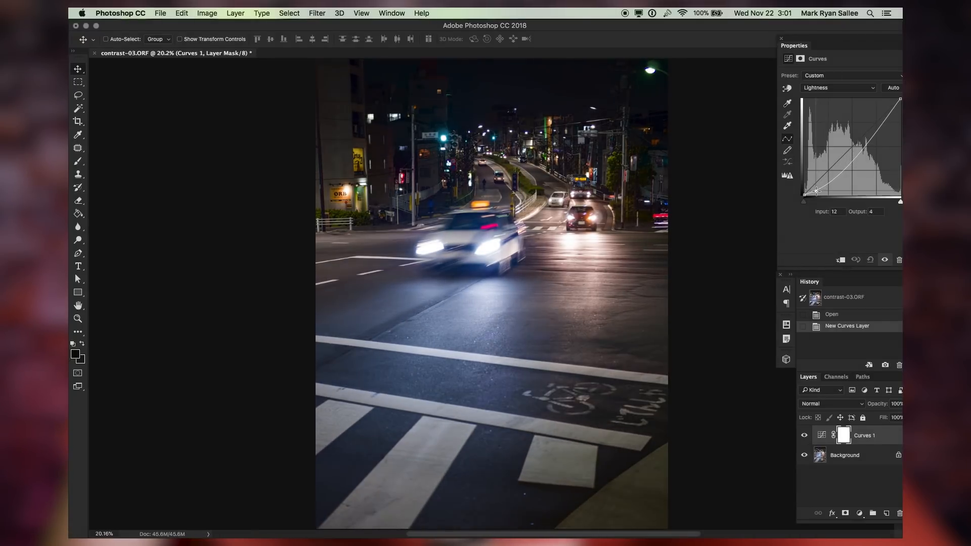
pyautogui.moveTo(815, 190); pyautogui.dragTo(815, 189)
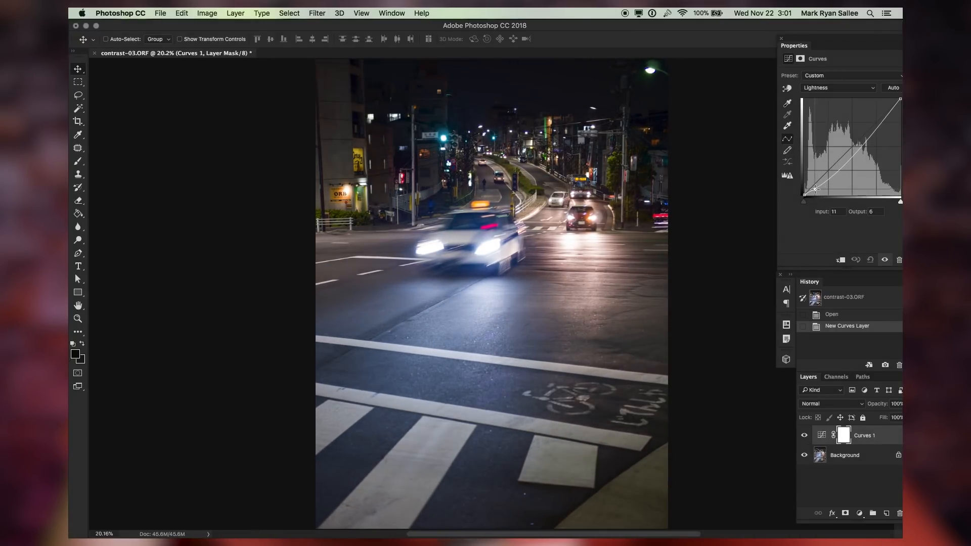
pyautogui.moveTo(815, 189); pyautogui.dragTo(813, 189)
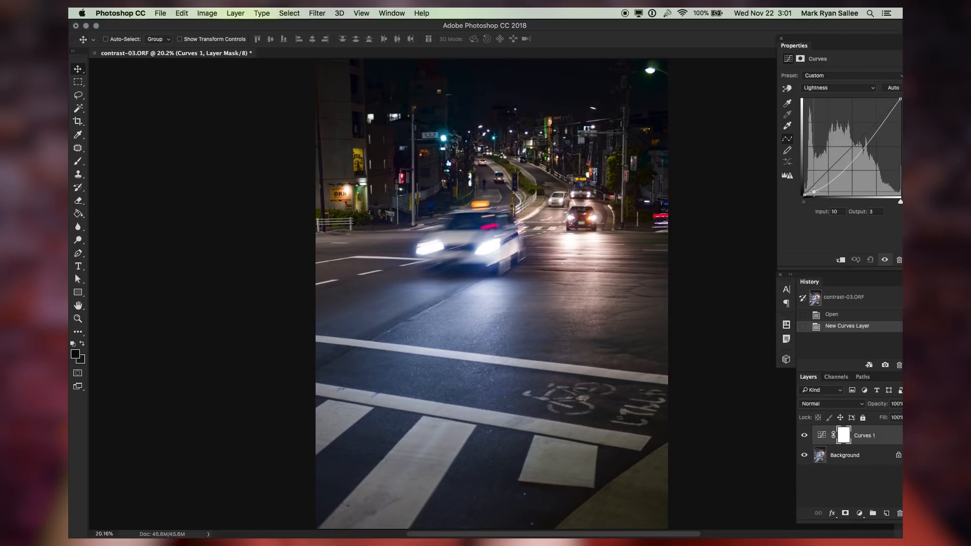
pyautogui.moveTo(813, 191); pyautogui.dragTo(813, 192)
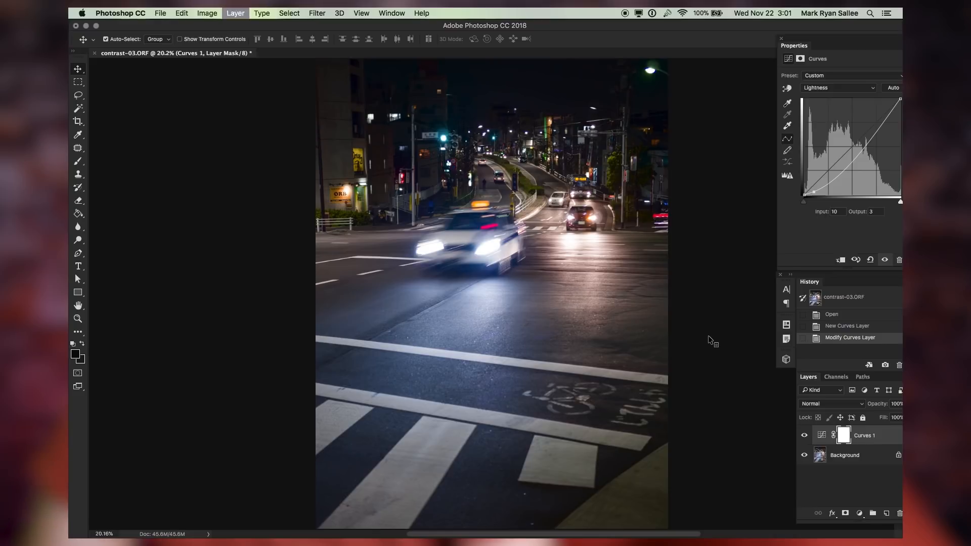
# Add a second Curves adjustment layer and raise a highlight point to Input 80, Output 89
pyautogui.press('shift+super+n')
pyautogui.press('Return')
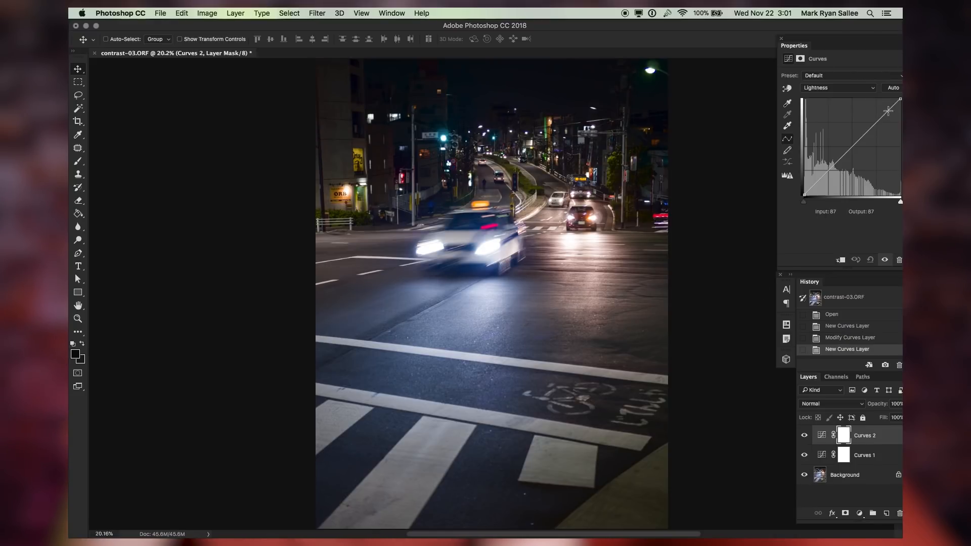
pyautogui.click(888, 110)
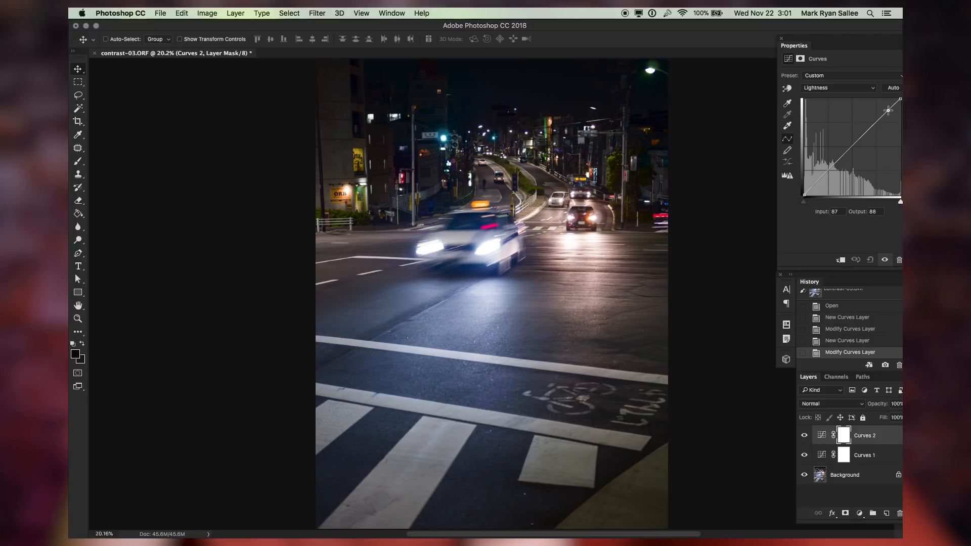
pyautogui.moveTo(888, 110); pyautogui.dragTo(880, 111)
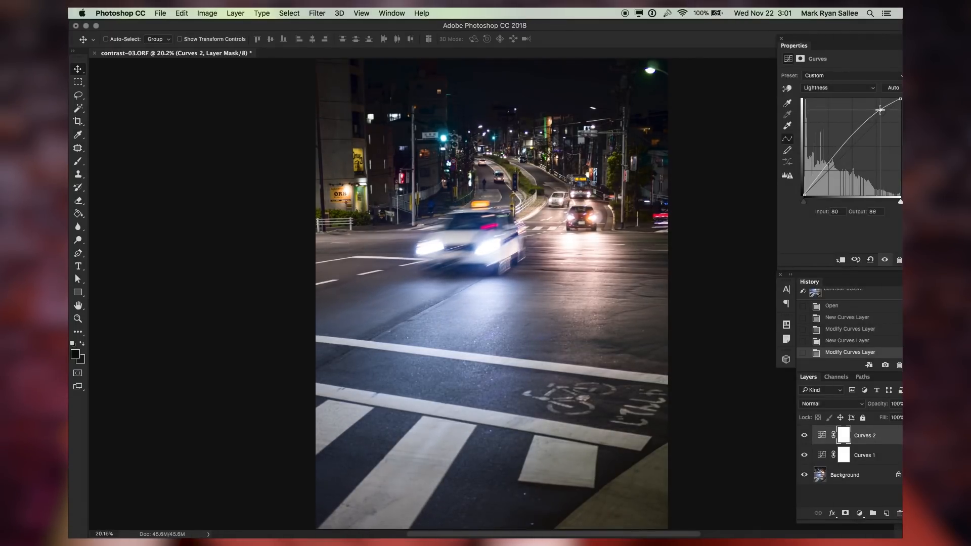
# Compare the night street photo before and after the Curves adjustments by toggling between history states
pyautogui.press('Up')
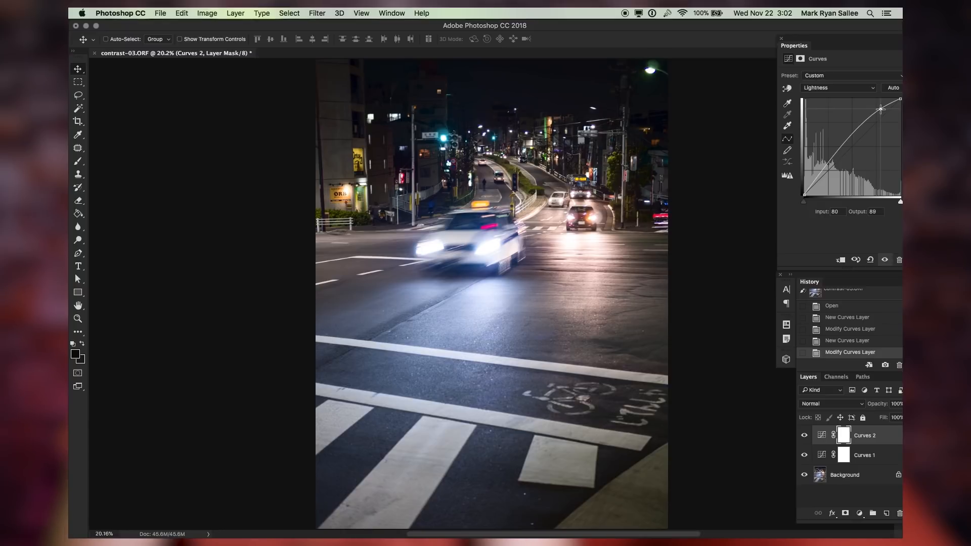
pyautogui.click(849, 307)
pyautogui.press('super+z')
pyautogui.press('super+z')
pyautogui.press('super+z')
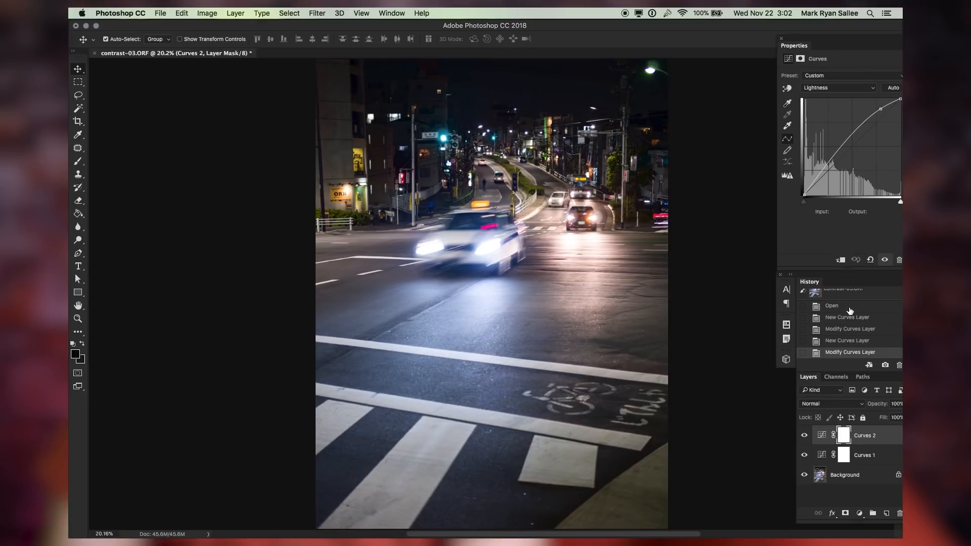
pyautogui.press('super+z')
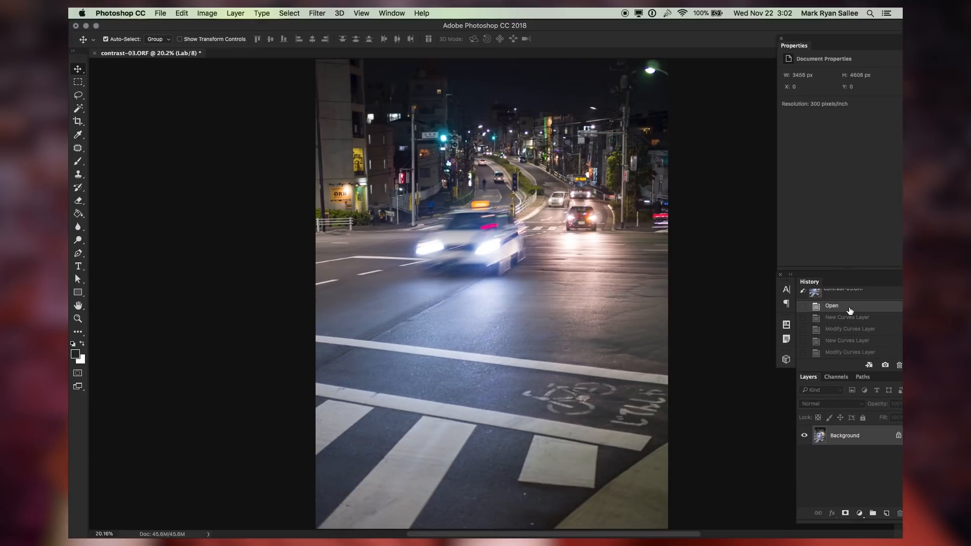
pyautogui.press('super+z')
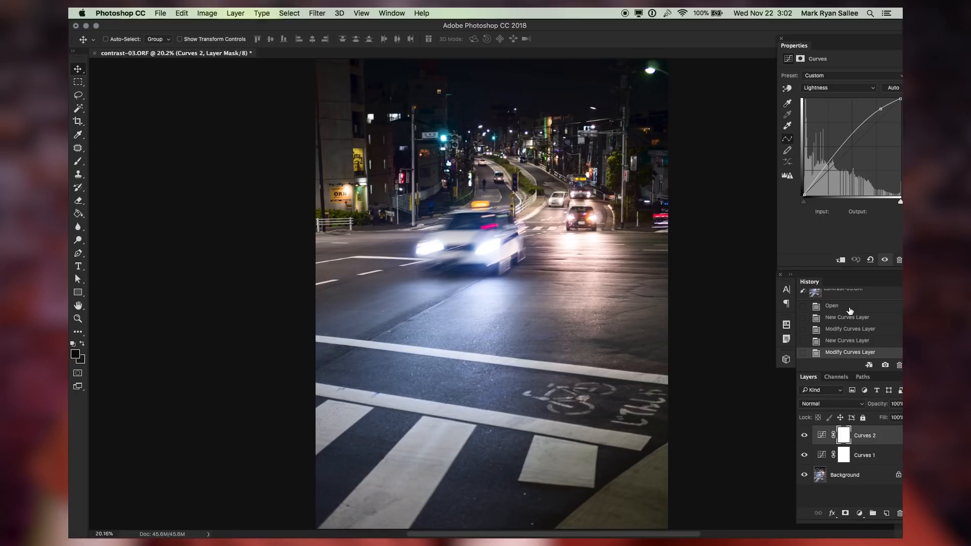
# Select the Background layer and open Unsharp Mask, setting the Amount to 20% while panning the preview
pyautogui.click(831, 305)
pyautogui.click(849, 352)
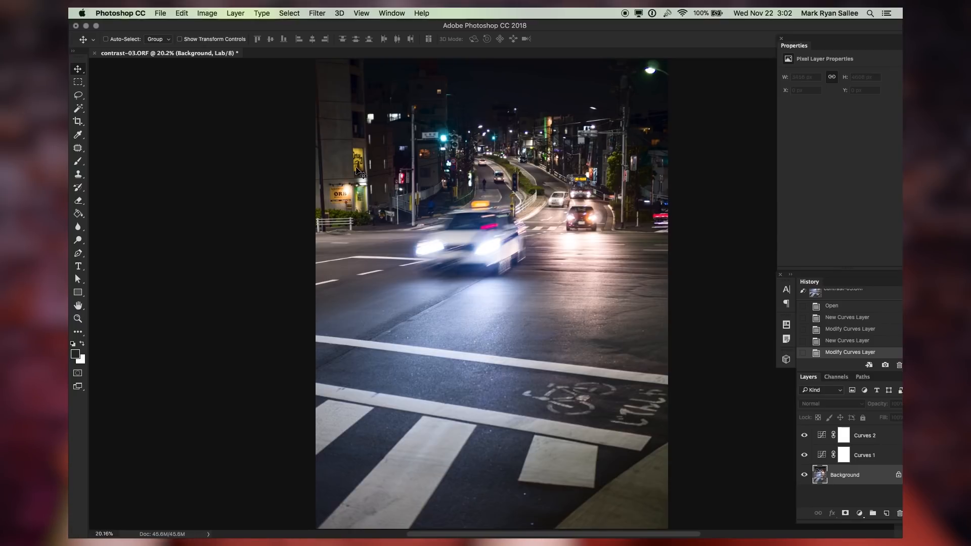
pyautogui.click(323, 13)
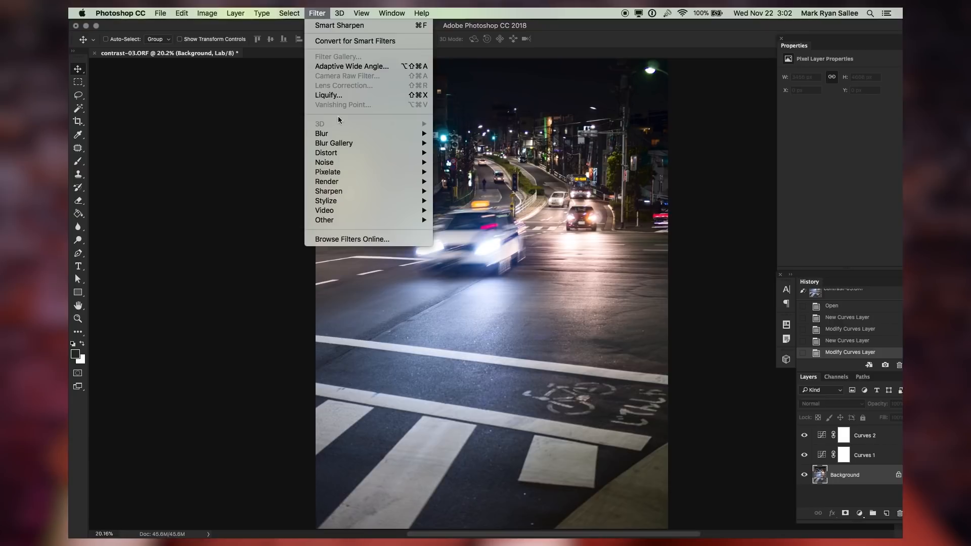
pyautogui.moveTo(354, 192)
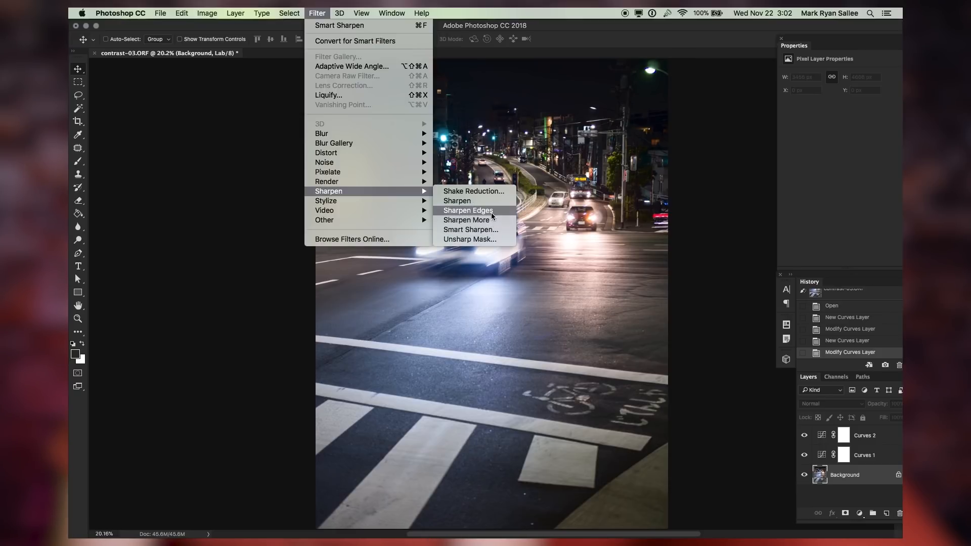
pyautogui.click(496, 240)
pyautogui.write('10')
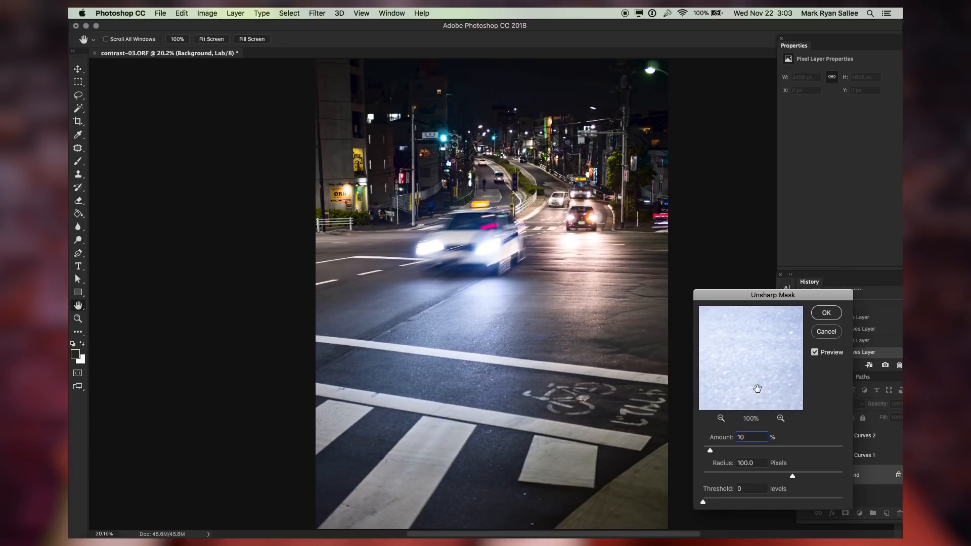
pyautogui.click(548, 197)
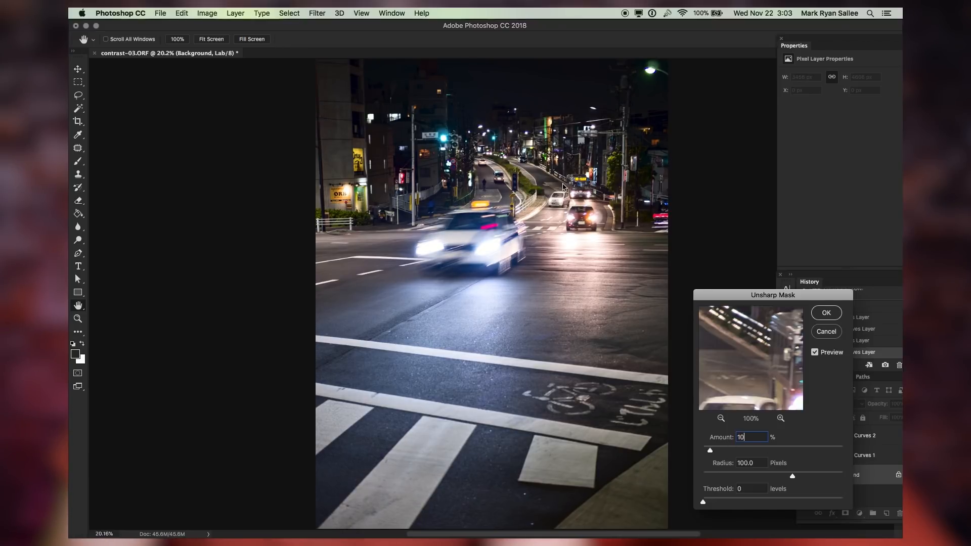
pyautogui.moveTo(765, 379); pyautogui.dragTo(808, 414)
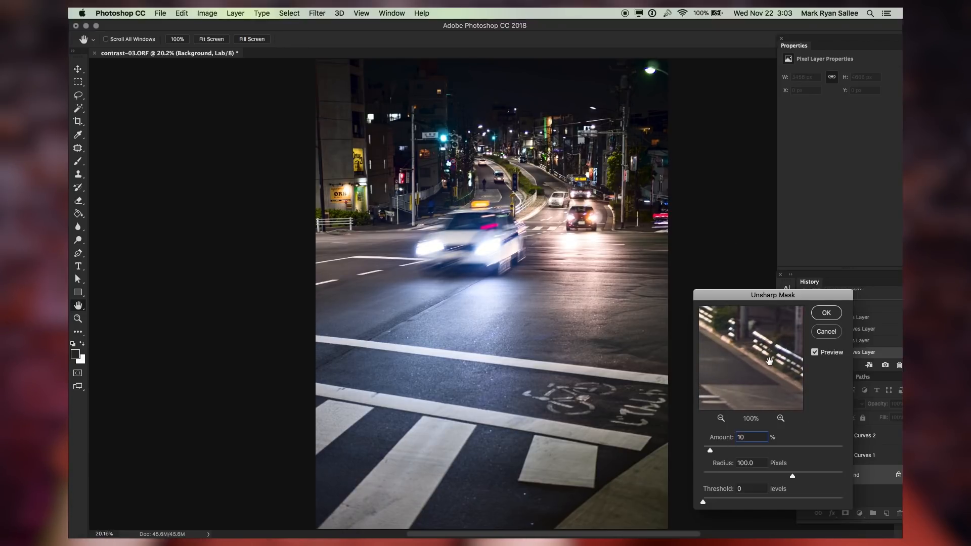
pyautogui.moveTo(706, 327); pyautogui.dragTo(777, 372)
pyautogui.doubleClick(742, 437)
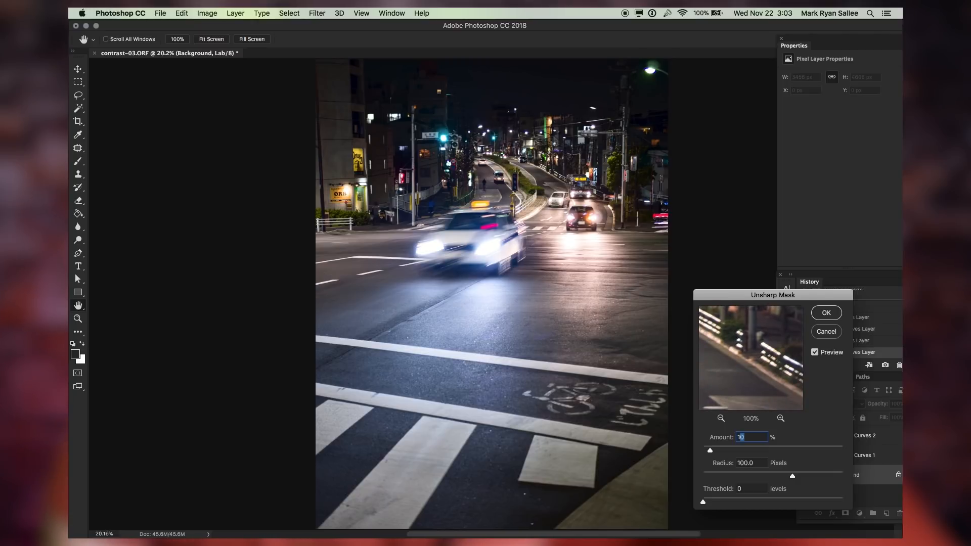
pyautogui.write('20')
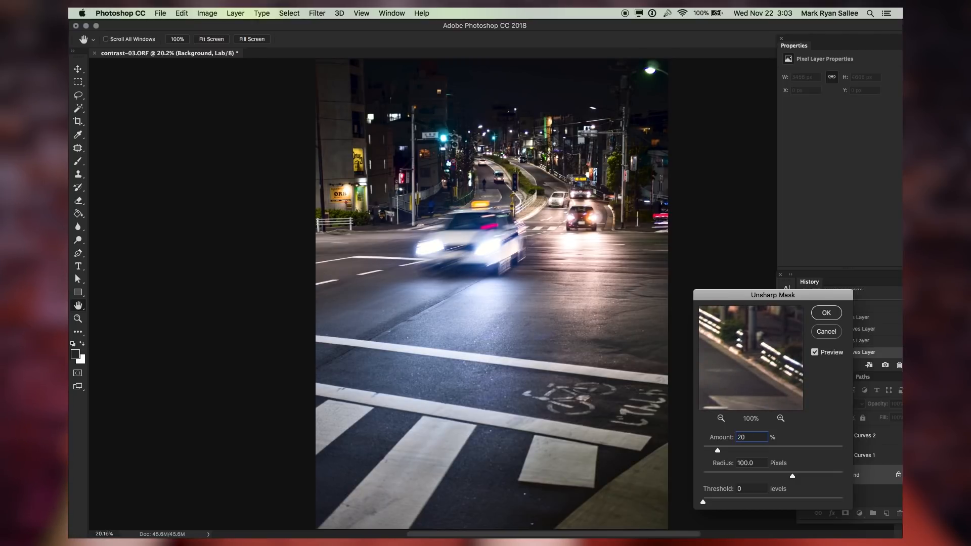
# Check the sharpening on the street lights with the preview toggled on and off, then apply Unsharp Mask
pyautogui.click(558, 185)
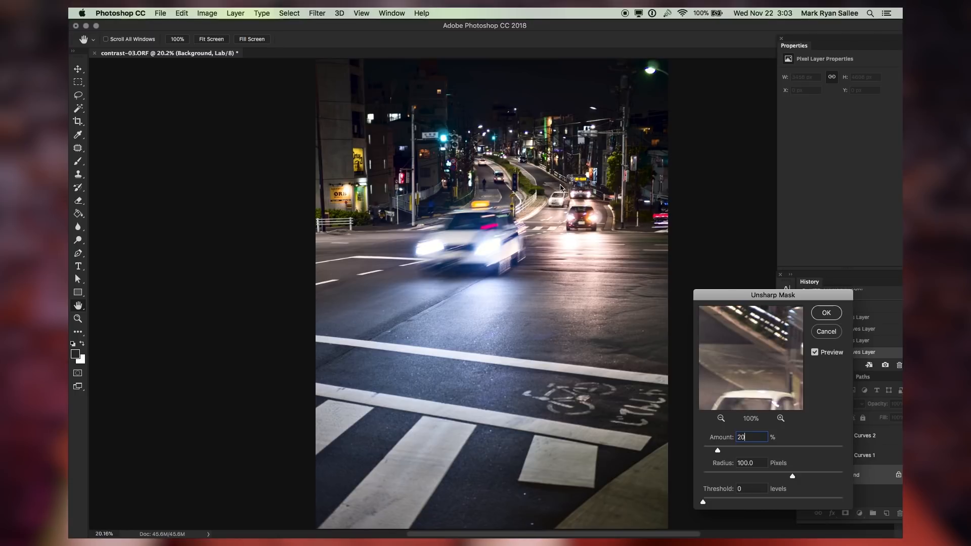
pyautogui.click(755, 378)
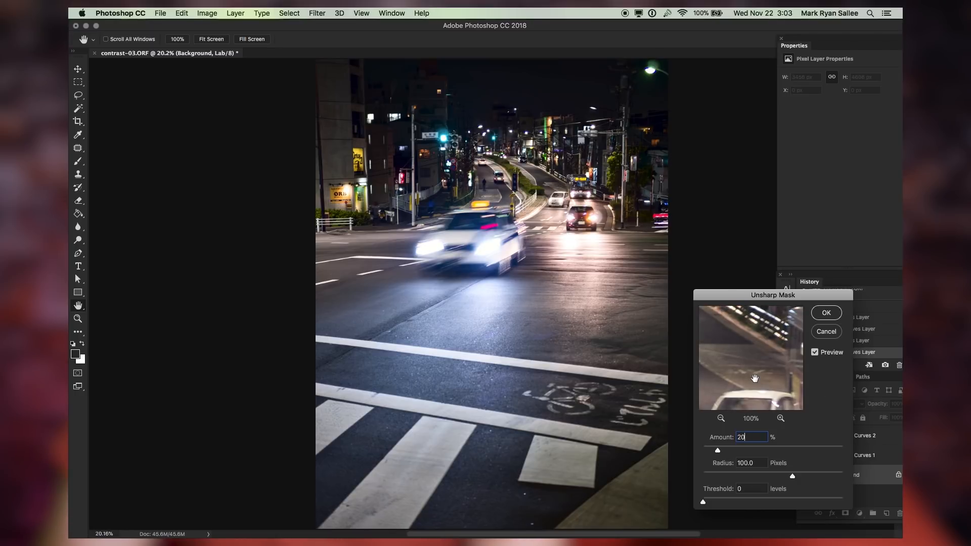
pyautogui.click(815, 353)
pyautogui.click(814, 352)
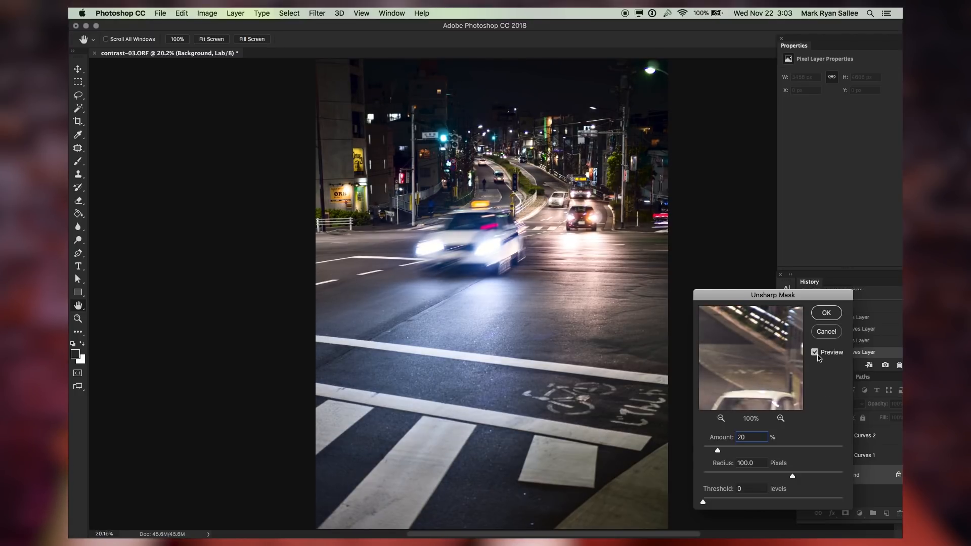
pyautogui.click(816, 353)
pyautogui.click(815, 354)
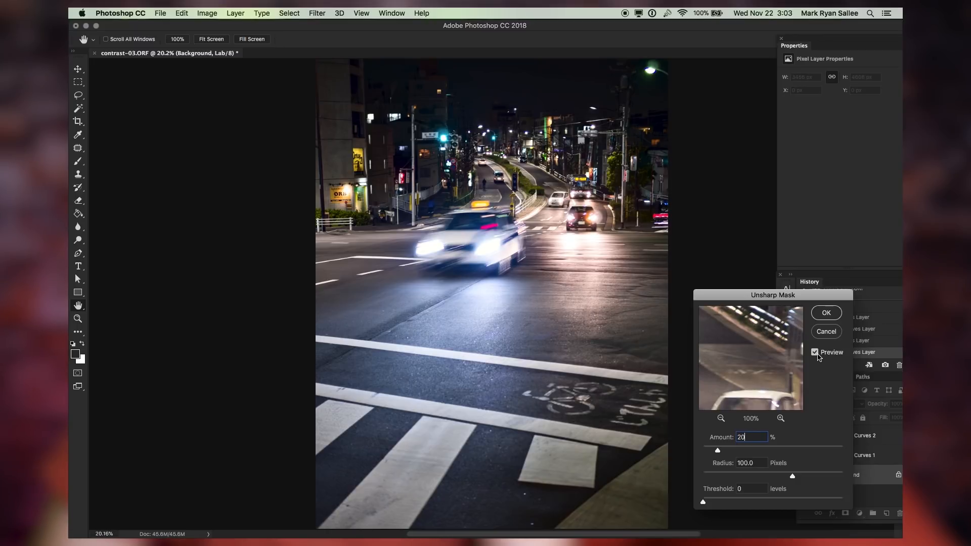
pyautogui.click(826, 313)
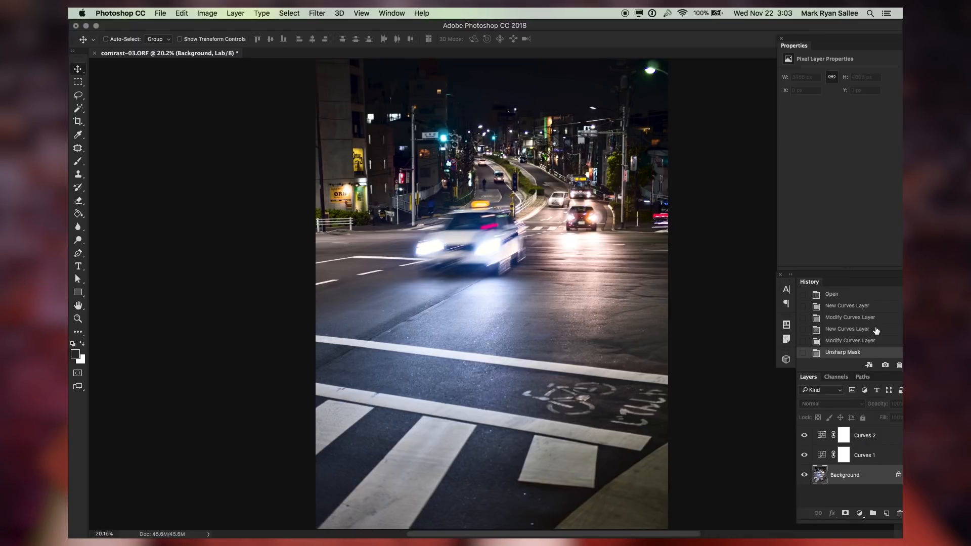
# Compare the finished street photo with the original opened state, zooming out to view the whole image
pyautogui.scroll(2, 876, 331)
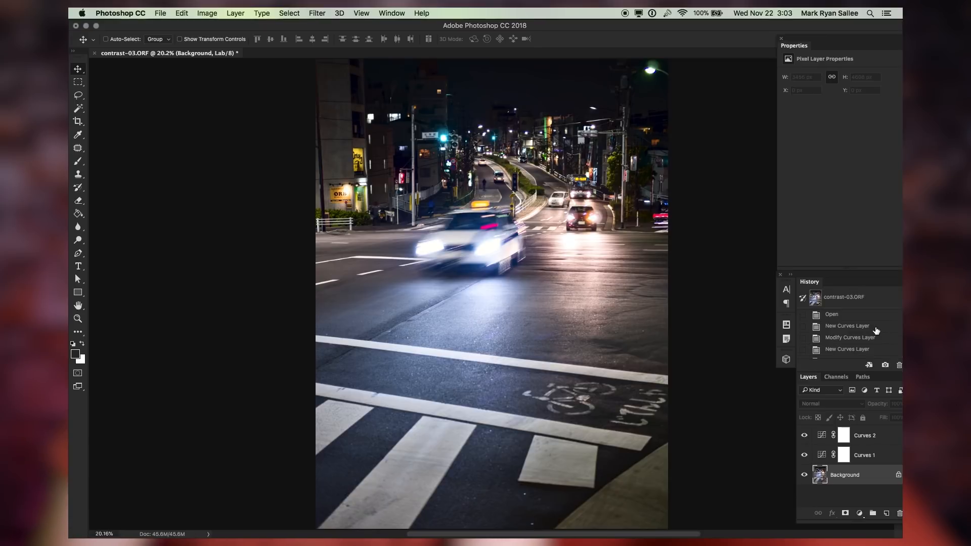
pyautogui.click(852, 316)
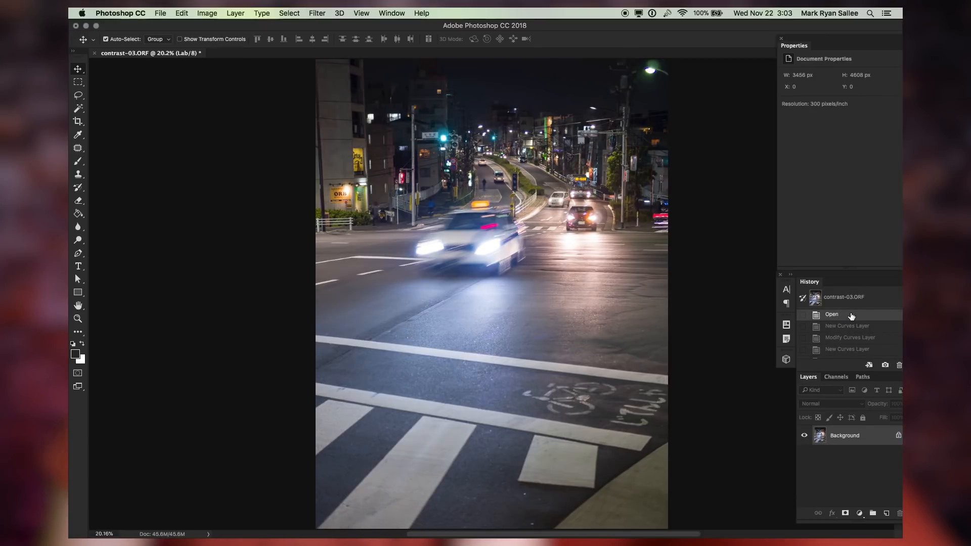
pyautogui.press('super+z')
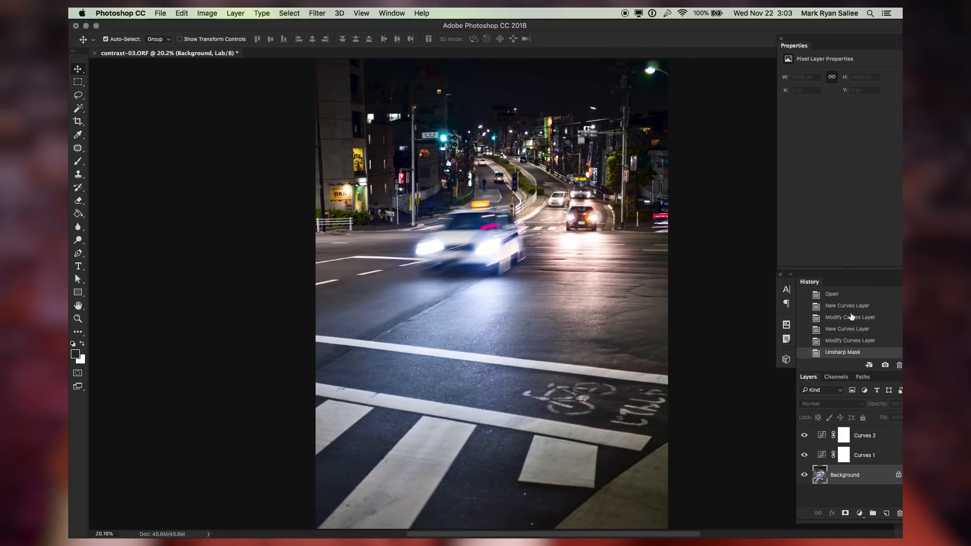
pyautogui.press('super+minus')
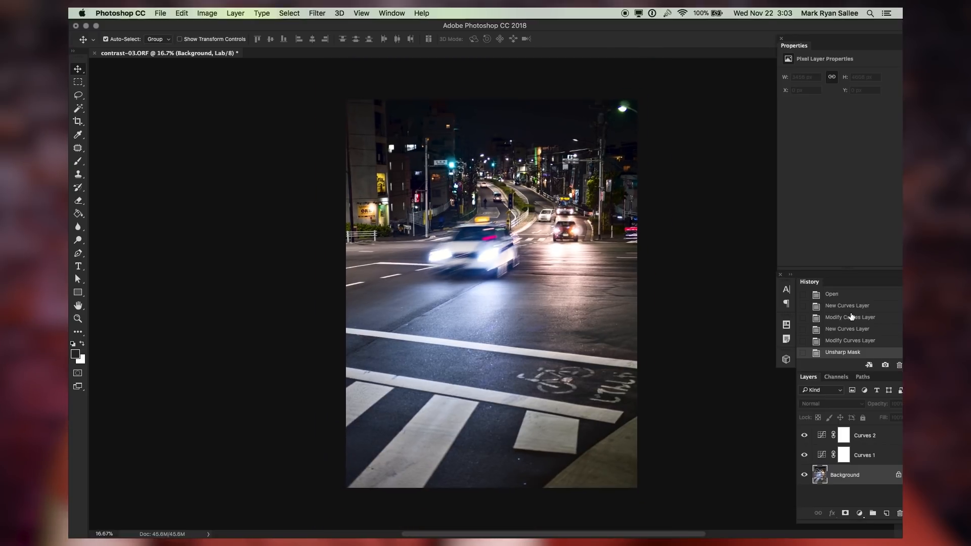
pyautogui.press('super+z')
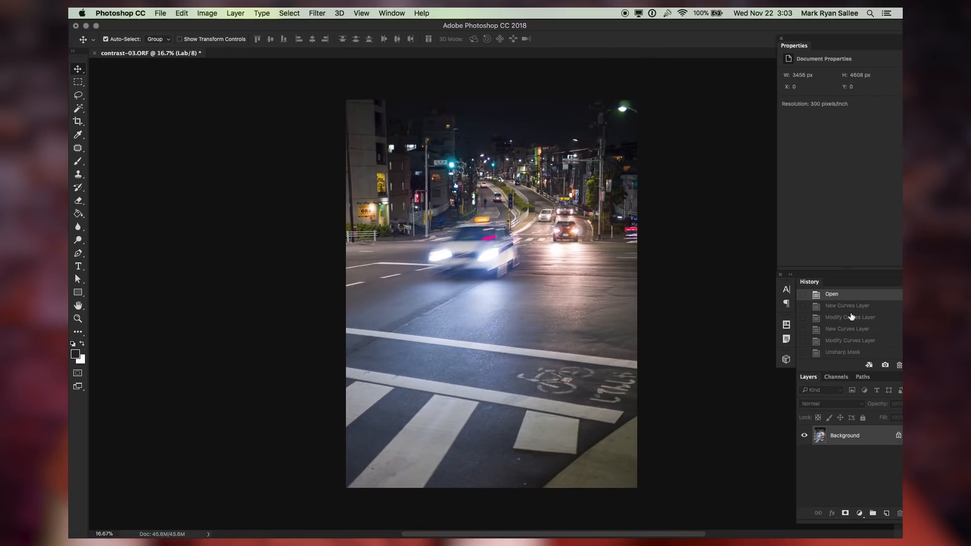
pyautogui.press('super+z')
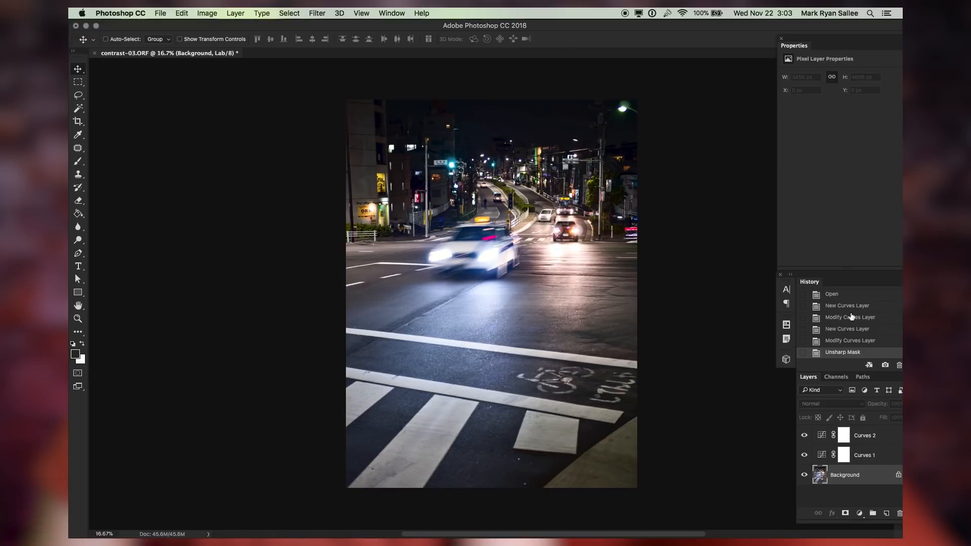
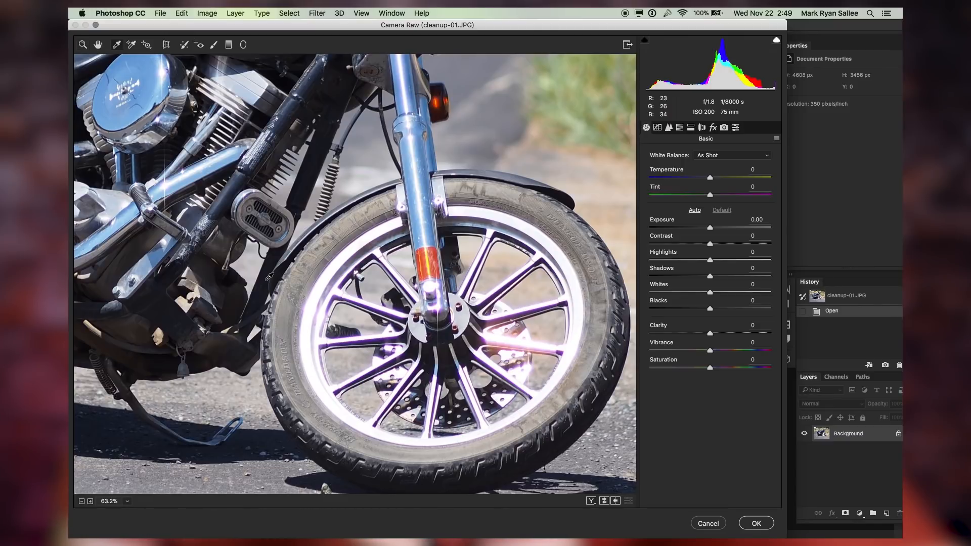
# Open the Lens Corrections panel for the motorcycle photo and turn off the grid overlay
pyautogui.press('super+minus')
pyautogui.press('super+minus')
pyautogui.press('super+equal')
pyautogui.press('super+equal')
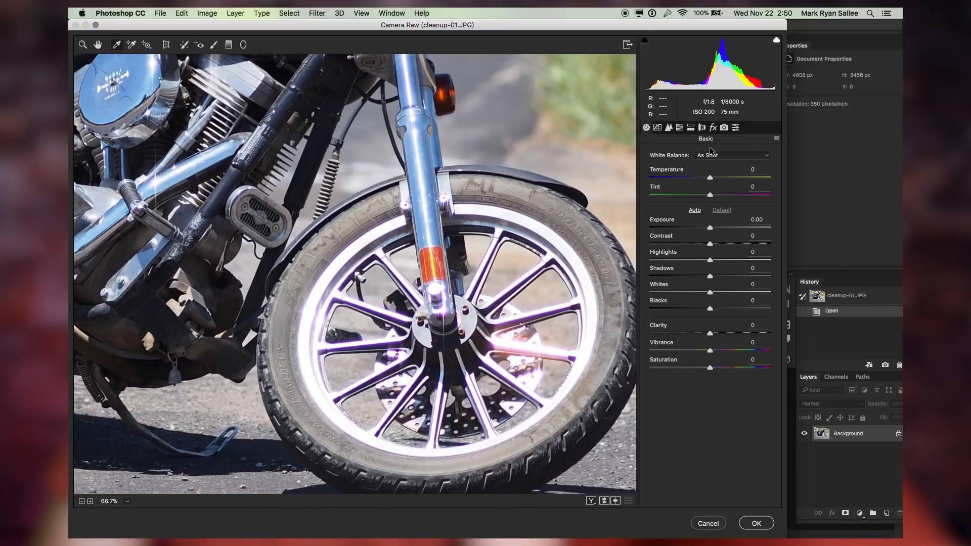
pyautogui.click(702, 127)
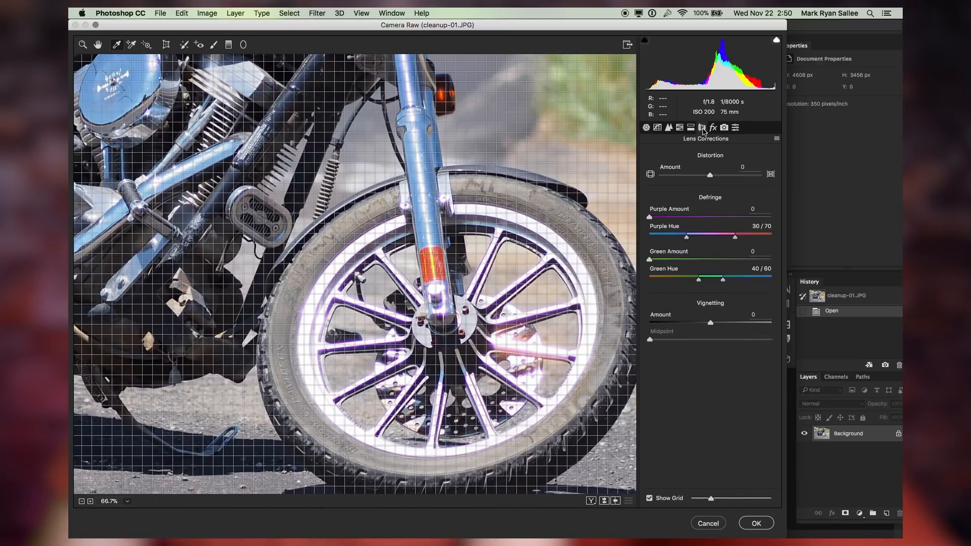
pyautogui.click(650, 498)
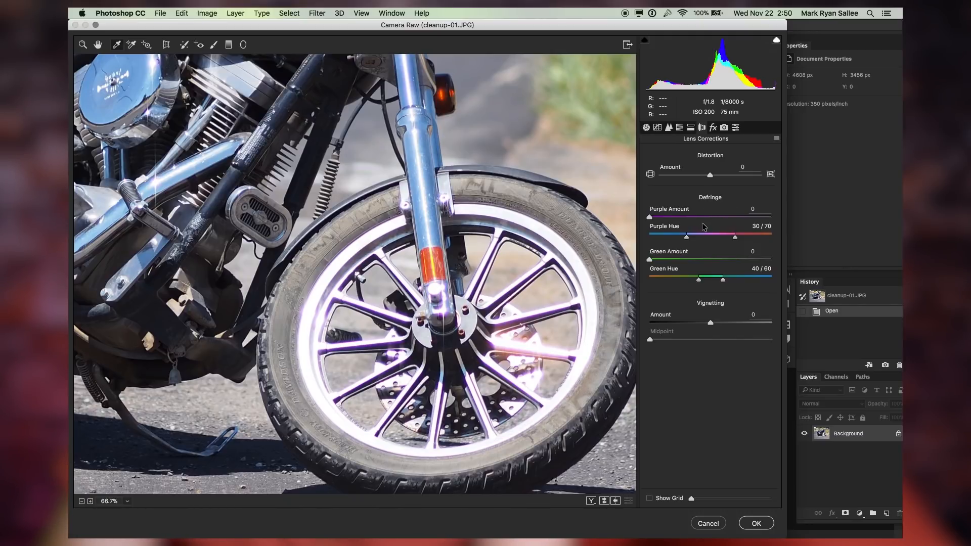
# Raise the Defringe Purple Amount slightly to remove the purple fringing on the chrome wheel
pyautogui.moveTo(683, 216); pyautogui.dragTo(690, 217)
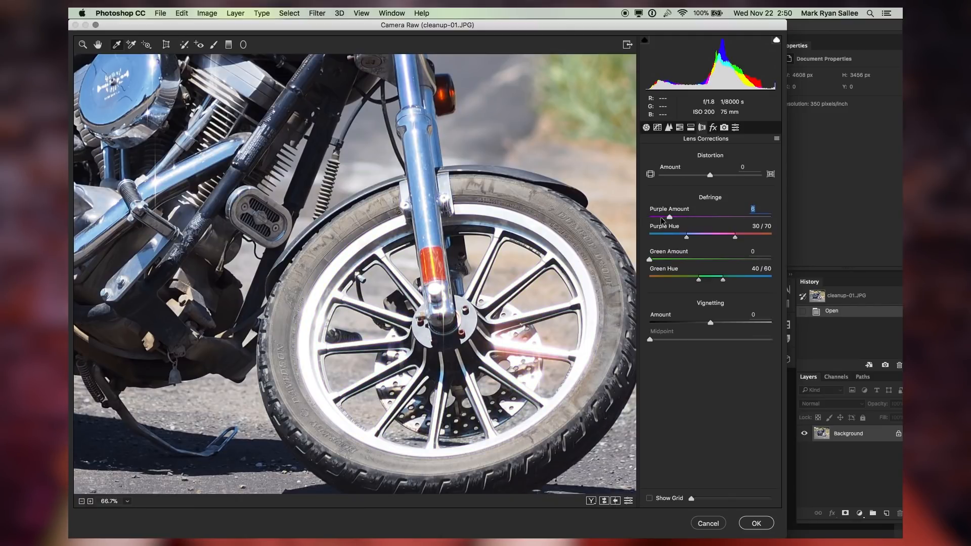
pyautogui.press('Up')
pyautogui.press('Up')
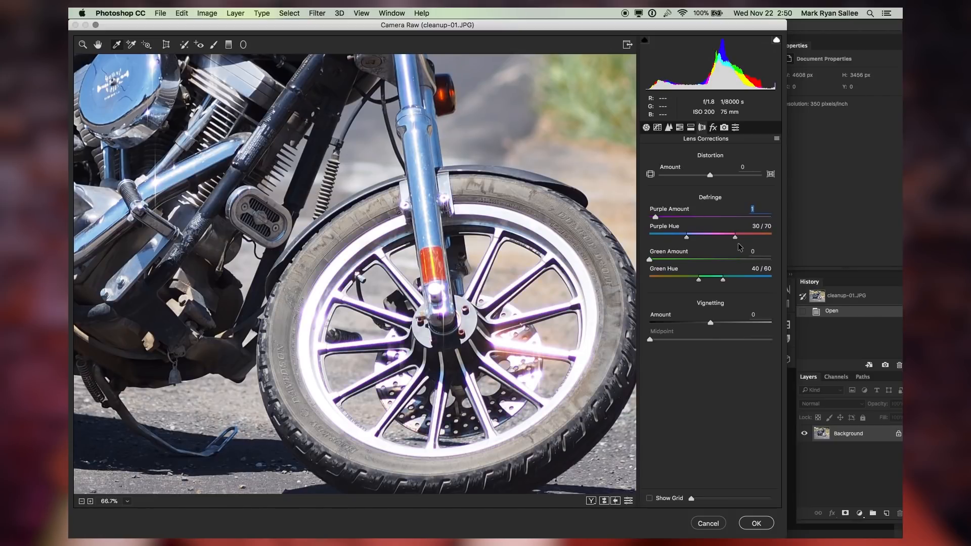
pyautogui.press('Up')
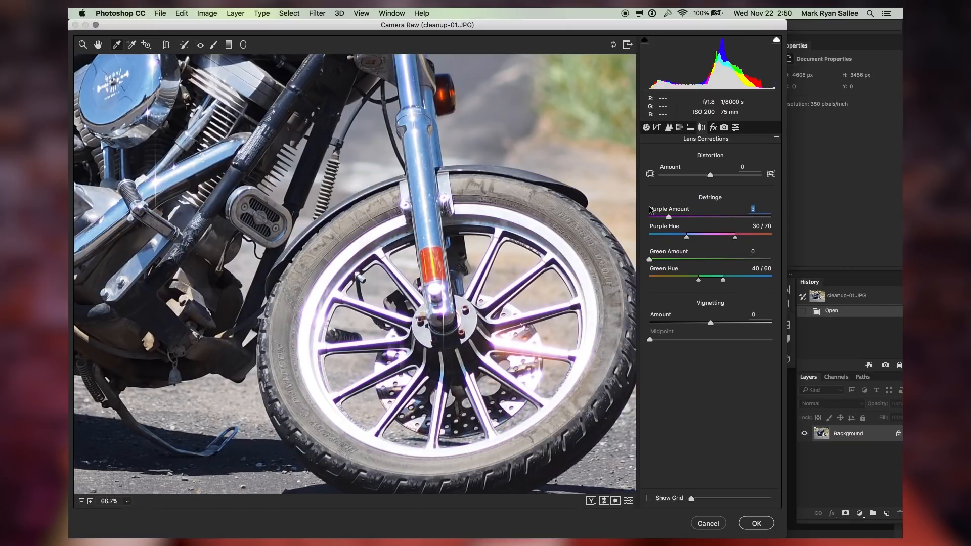
pyautogui.press('Up')
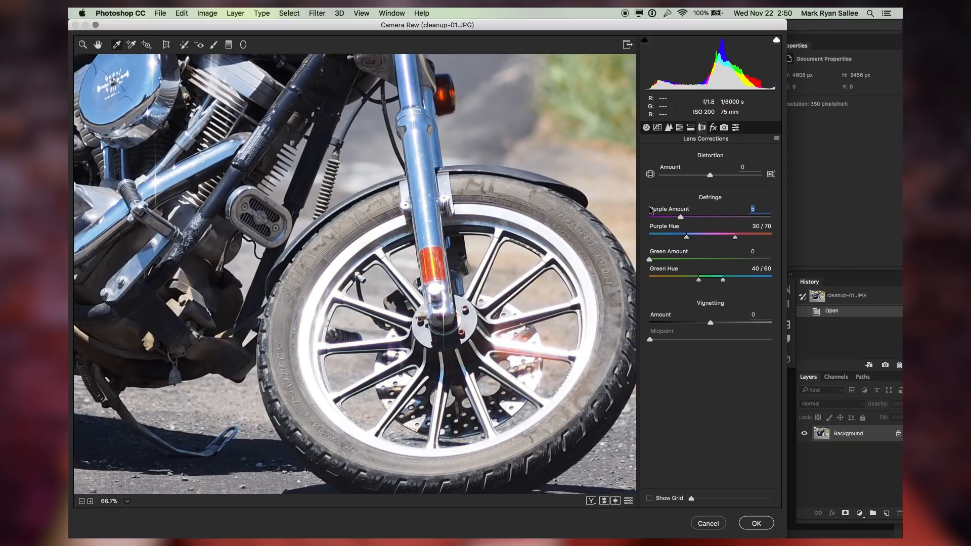
# Toggle the preview on and off to compare the wheel with and without defringing
pyautogui.press('p')
pyautogui.press('p')
pyautogui.press('p')
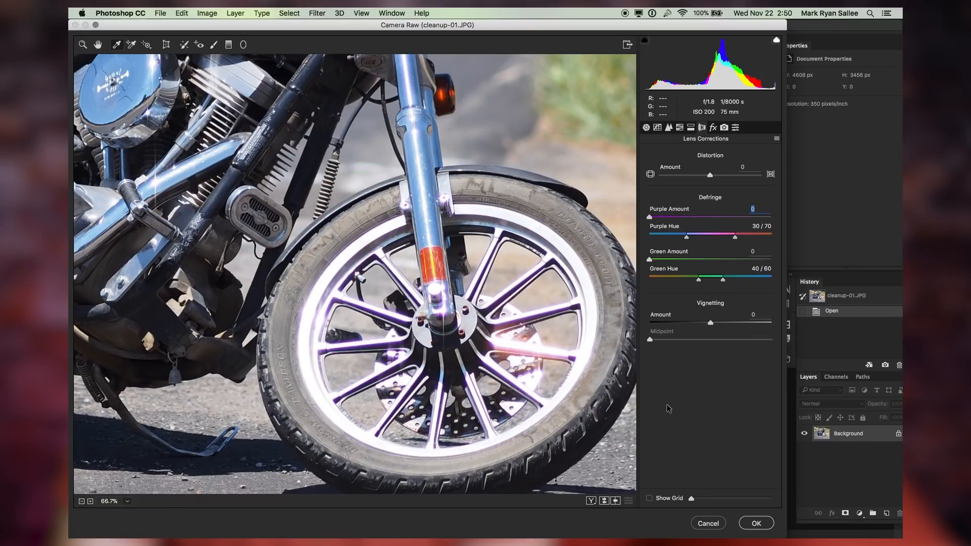
pyautogui.press('p')
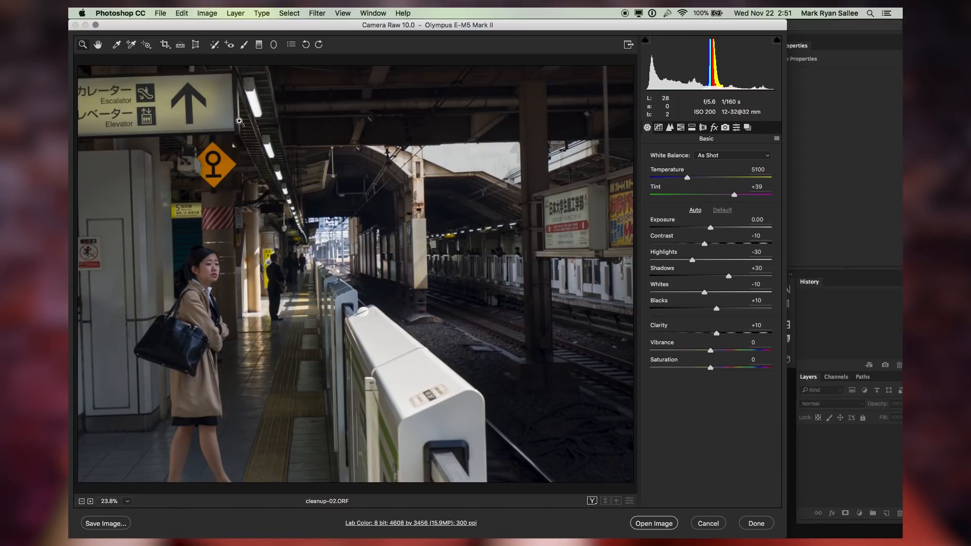
# Open the Transform tool on the train station photo and show its grid overlay with a larger grid size
pyautogui.click(195, 45)
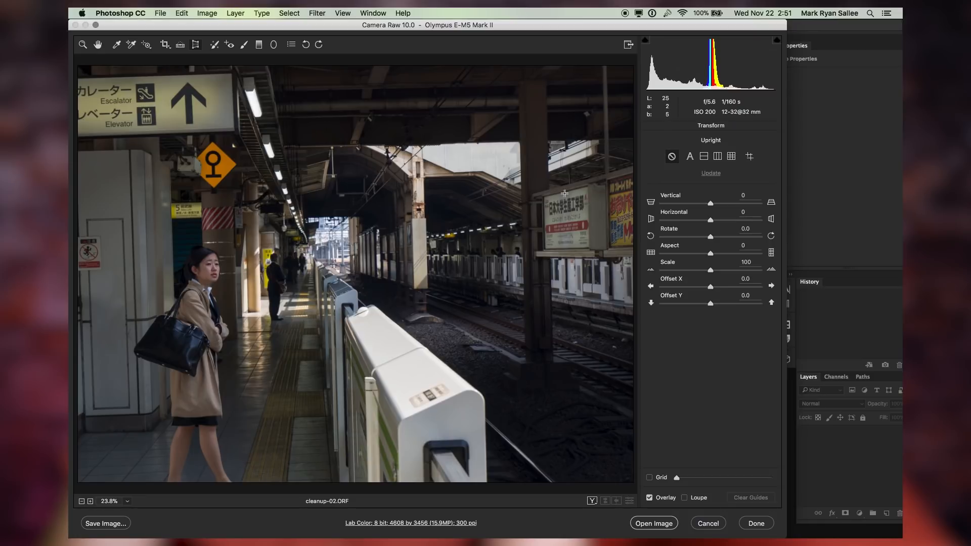
pyautogui.moveTo(677, 477); pyautogui.dragTo(700, 477)
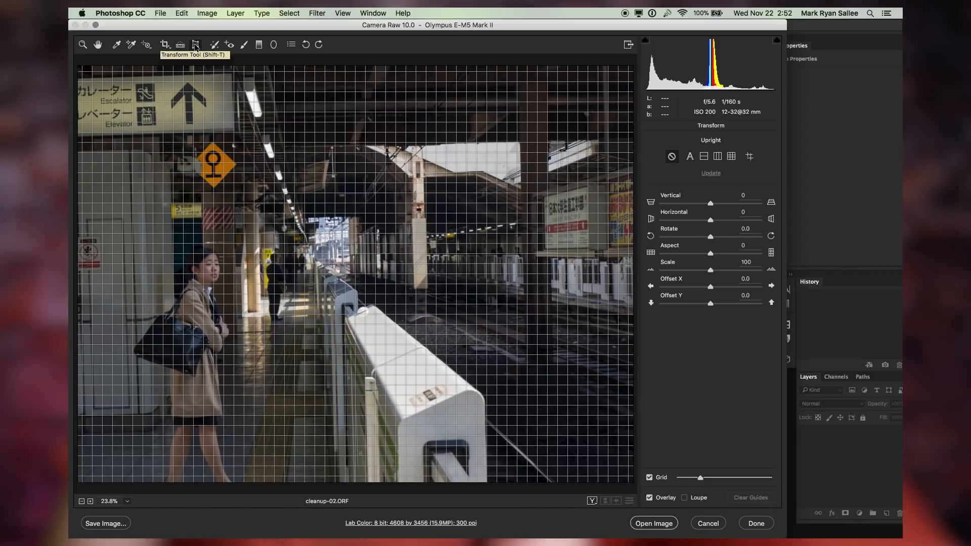
pyautogui.click(650, 478)
pyautogui.click(650, 478)
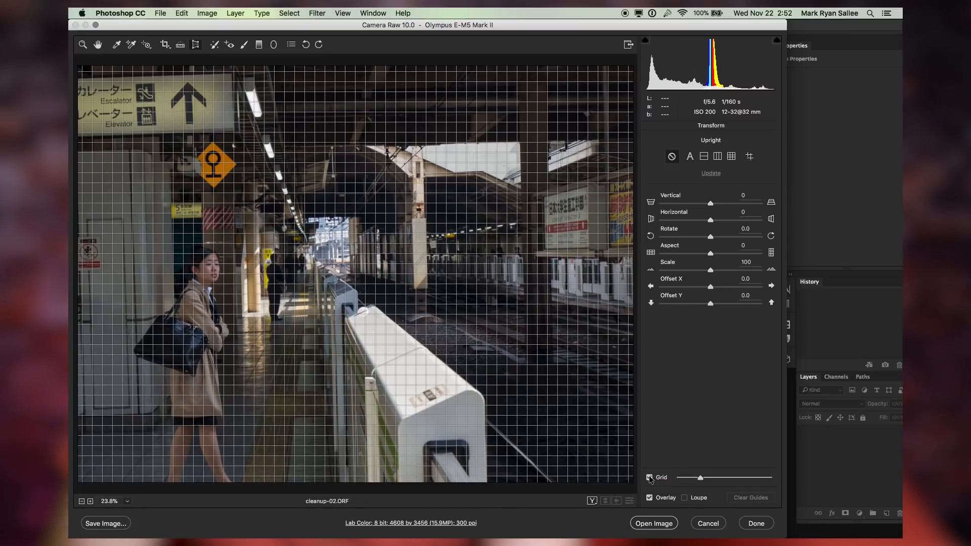
pyautogui.moveTo(700, 479); pyautogui.dragTo(706, 480)
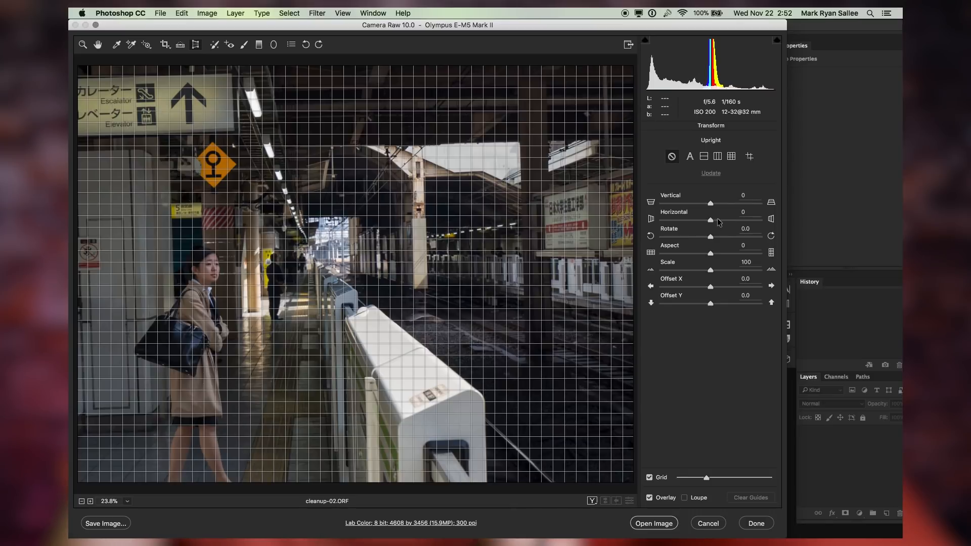
# Rotate the station photo to +1.1 to straighten the pillars against the grid
pyautogui.moveTo(700, 232)
pyautogui.mouseDown()
pyautogui.moveTo(724, 229)
pyautogui.moveTo(680, 224)
pyautogui.moveTo(735, 232)
pyautogui.moveTo(706, 220)
pyautogui.mouseUp()
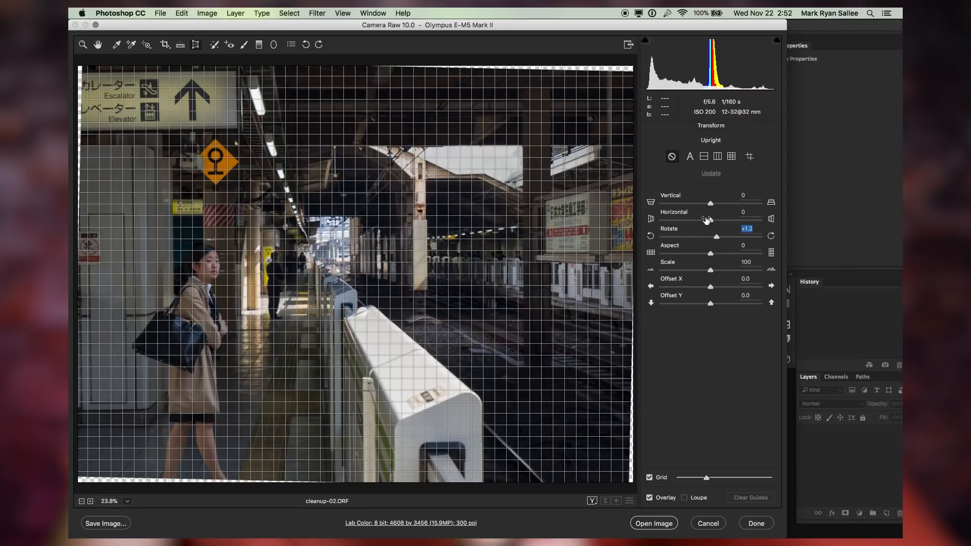
pyautogui.press('Down')
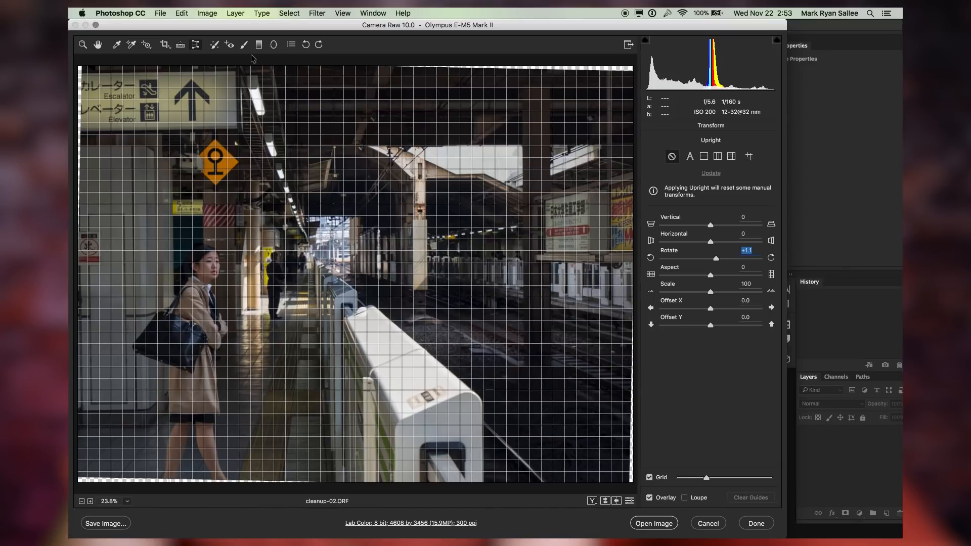
# Zoom in on the platform, try a +1.7 rotation, then undo that rotation change
pyautogui.click(115, 45)
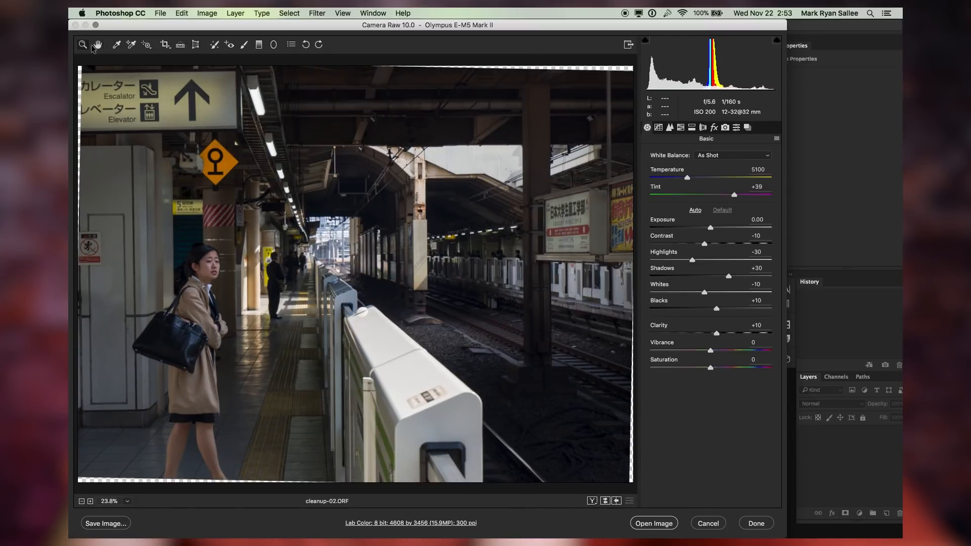
pyautogui.moveTo(314, 227); pyautogui.dragTo(350, 282)
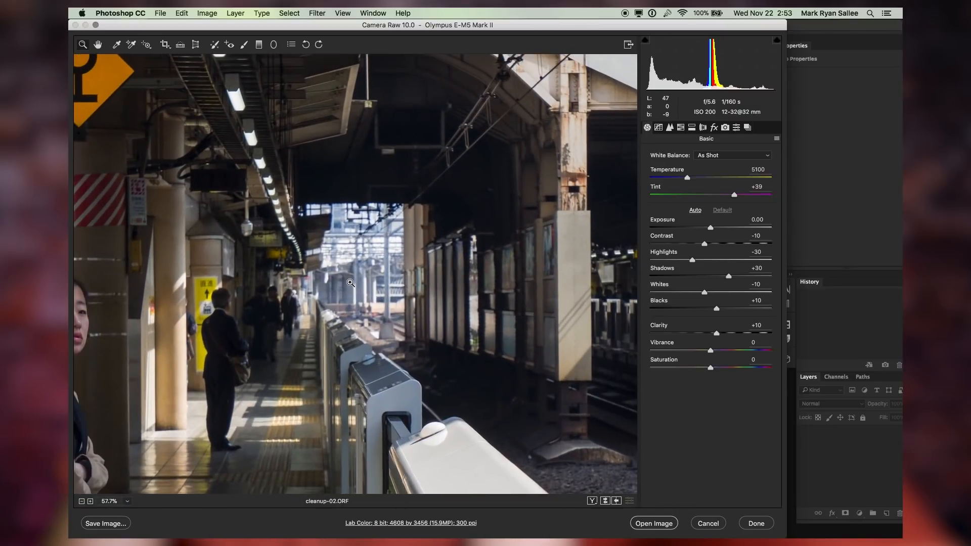
pyautogui.click(196, 45)
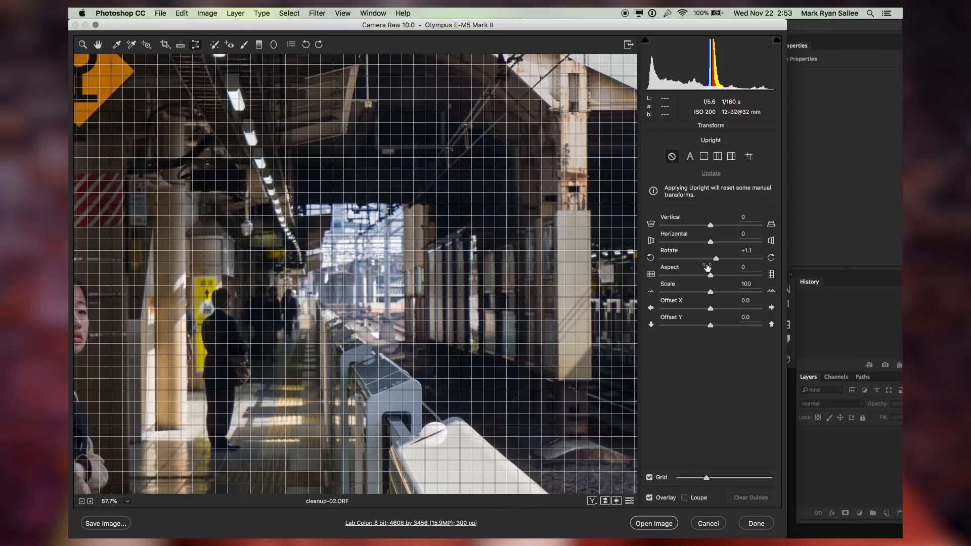
pyautogui.moveTo(705, 254); pyautogui.dragTo(707, 255)
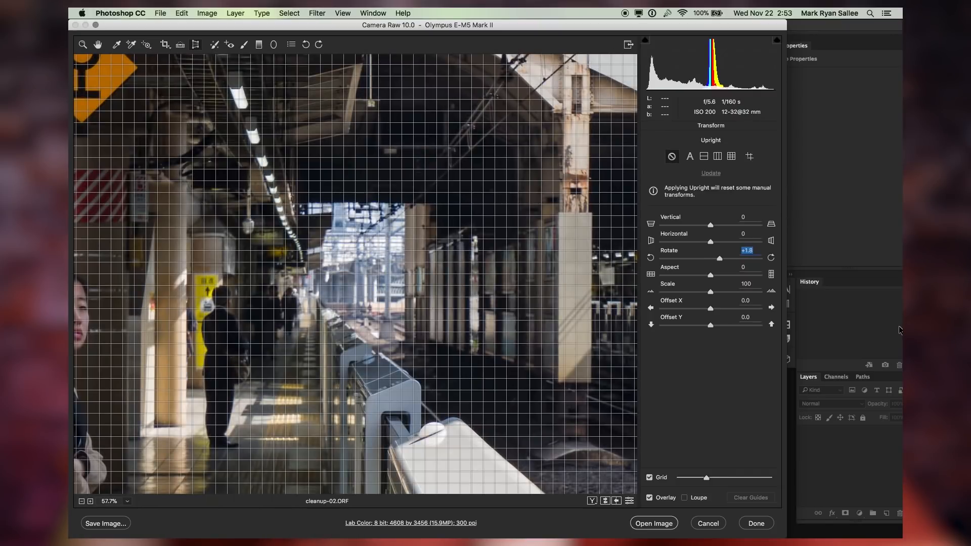
pyautogui.press('Down')
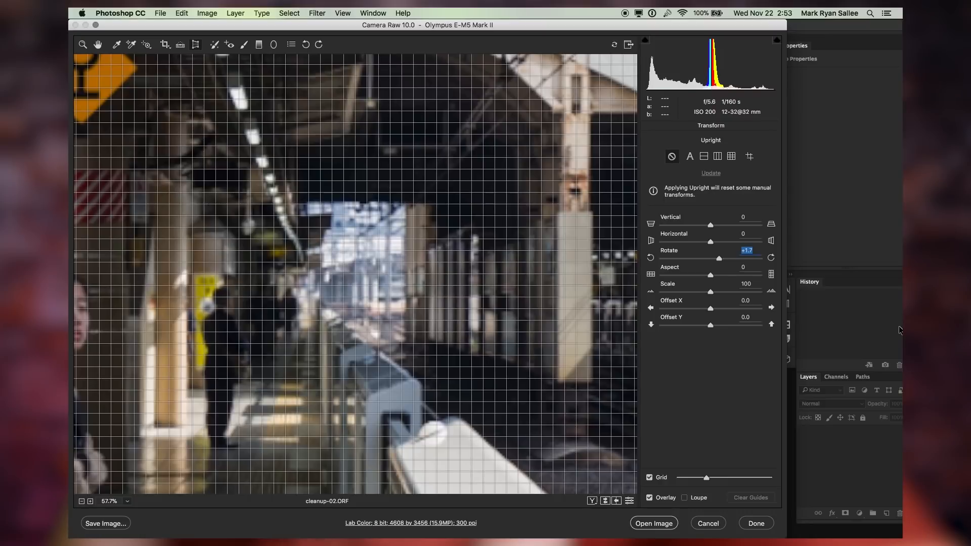
pyautogui.click(117, 44)
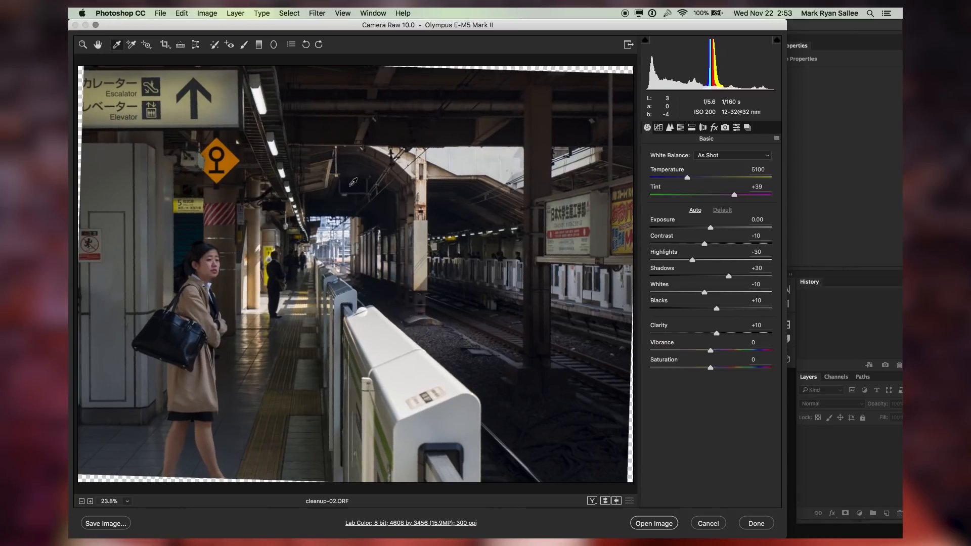
pyautogui.press('super+z')
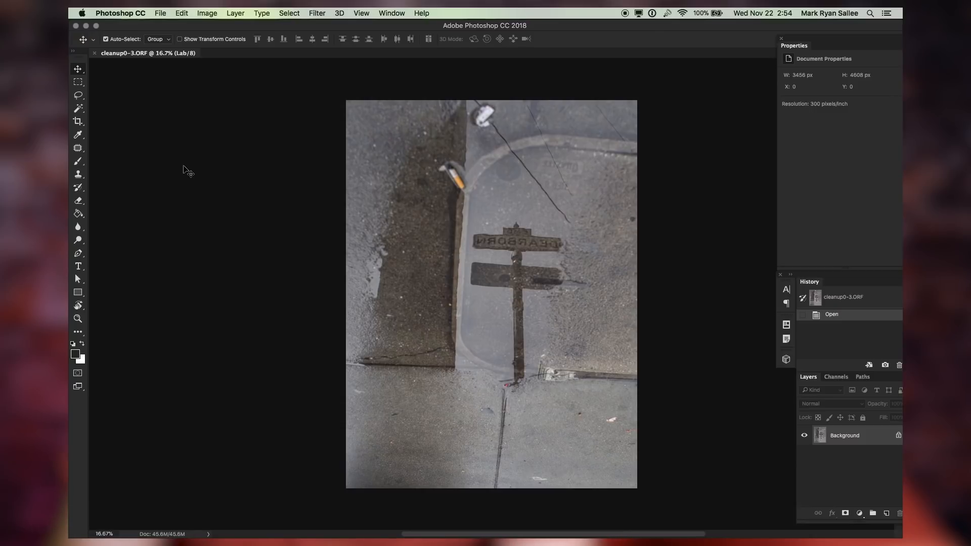
# Select the Spot Healing Brush on the puddle photo and reduce its brush size to 150
pyautogui.scroll(2, 186, 168)
pyautogui.click(76, 149)
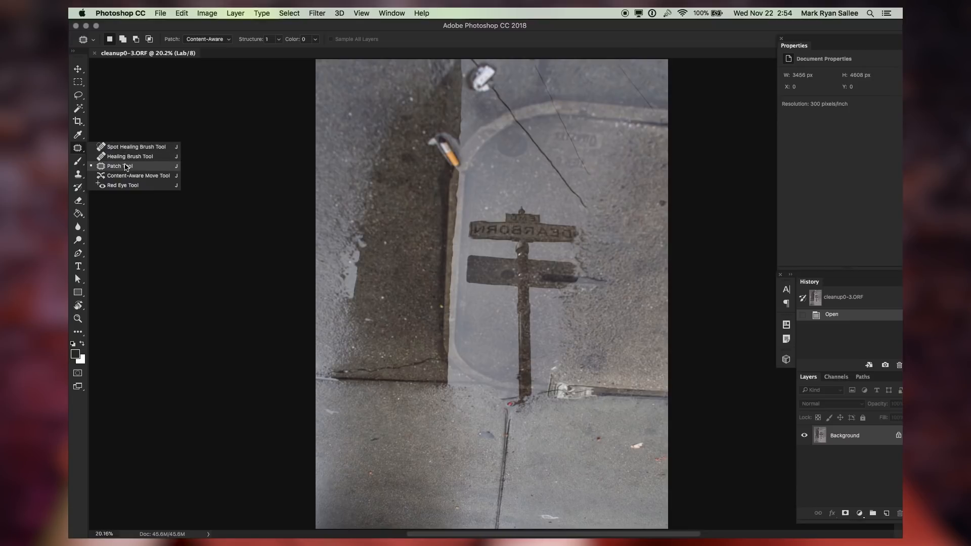
pyautogui.click(126, 147)
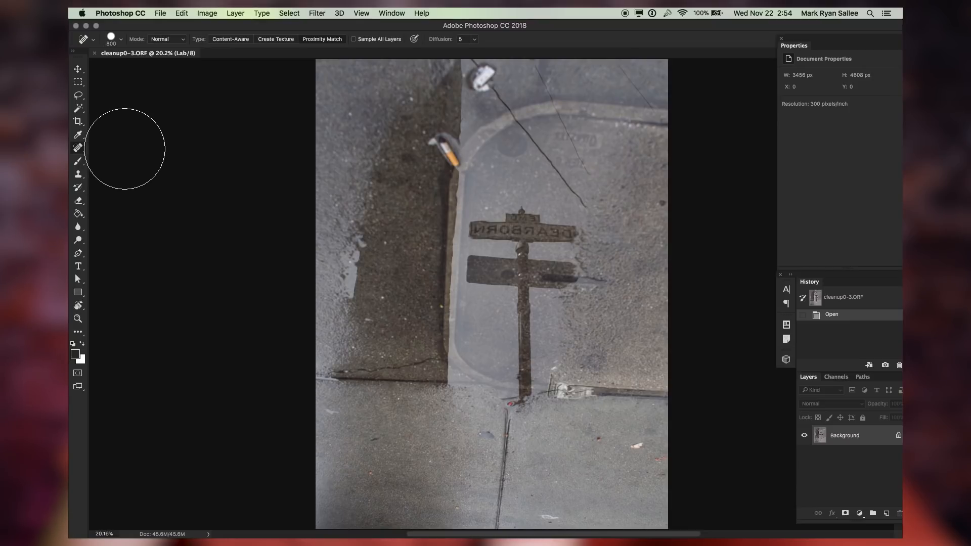
pyautogui.press('super+1')
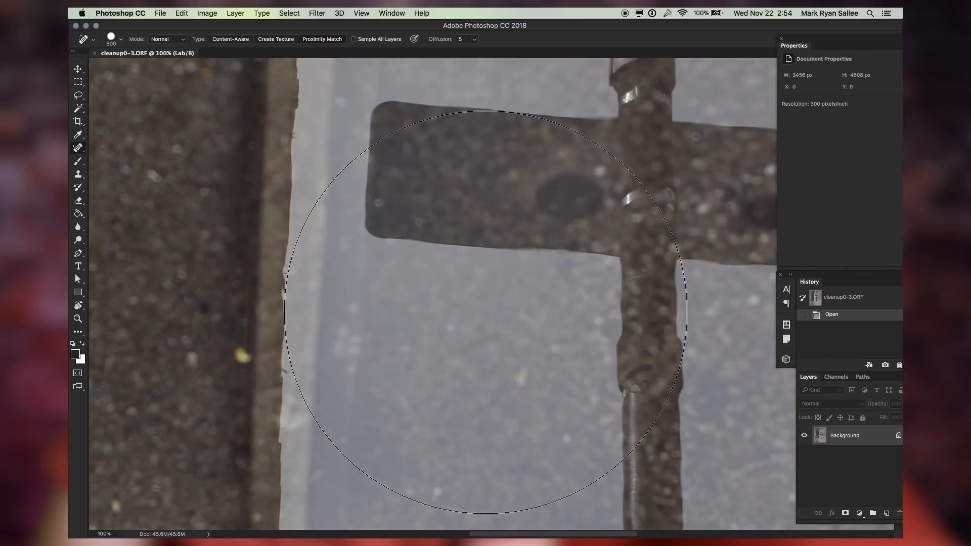
pyautogui.hscroll(4, 485, 312)
pyautogui.scroll(-3, 485, 312)
pyautogui.press('[')
pyautogui.scroll(-12, 492, 313)
pyautogui.press('[')
pyautogui.press('[')
pyautogui.press('[')
pyautogui.press('[')
pyautogui.press('[')
pyautogui.press('[')
pyautogui.hscroll(4, 492, 303)
pyautogui.press('[')
pyautogui.press('[')
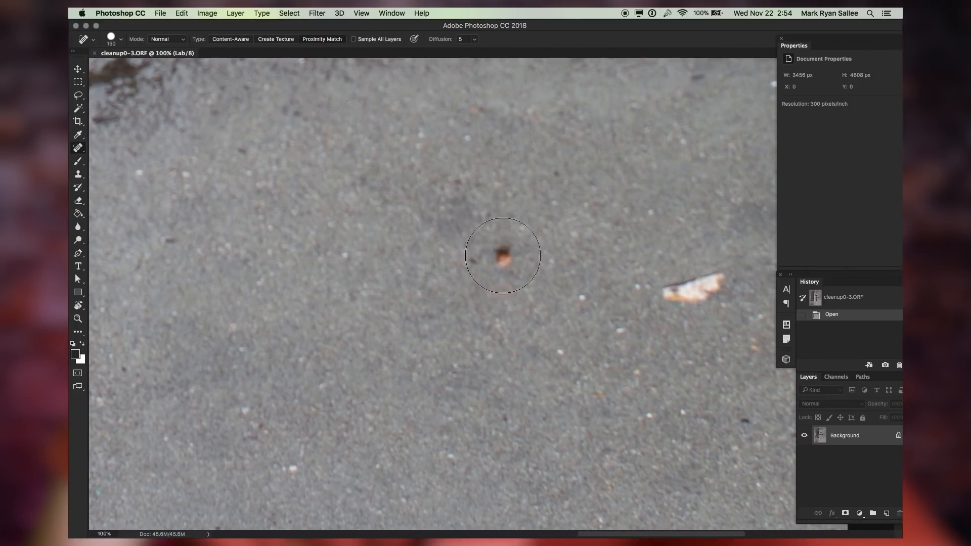
# Zoom to 100% and heal a small orange speck on the pavement
pyautogui.press('super+0')
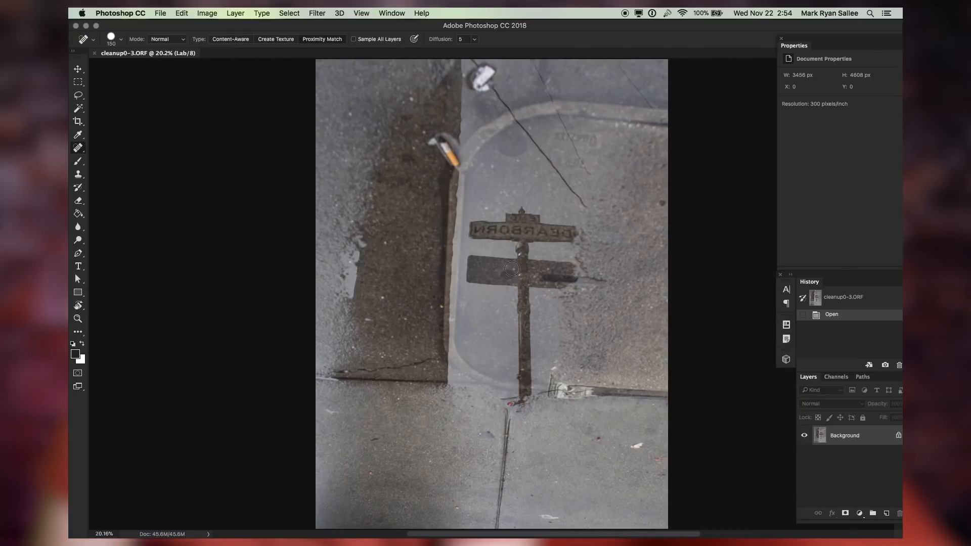
pyautogui.press('super+1')
pyautogui.scroll(-15, 599, 459)
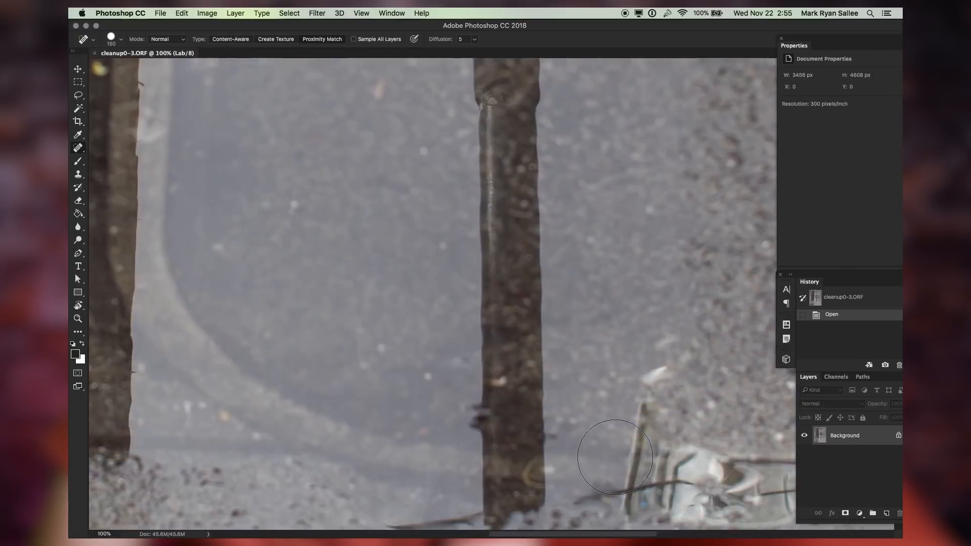
pyautogui.hscroll(9, 627, 459)
pyautogui.scroll(5, 550, 200)
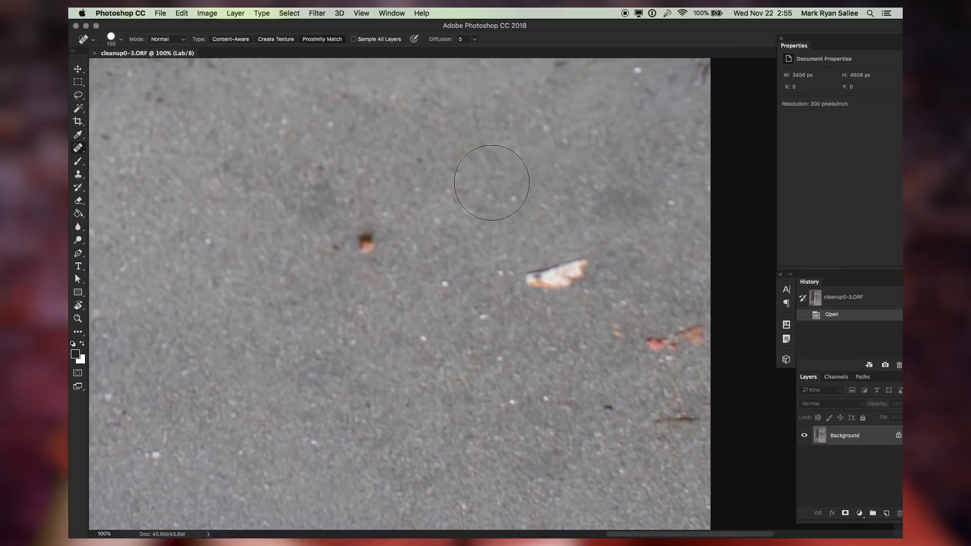
pyautogui.hscroll(-2, 494, 182)
pyautogui.click(389, 236)
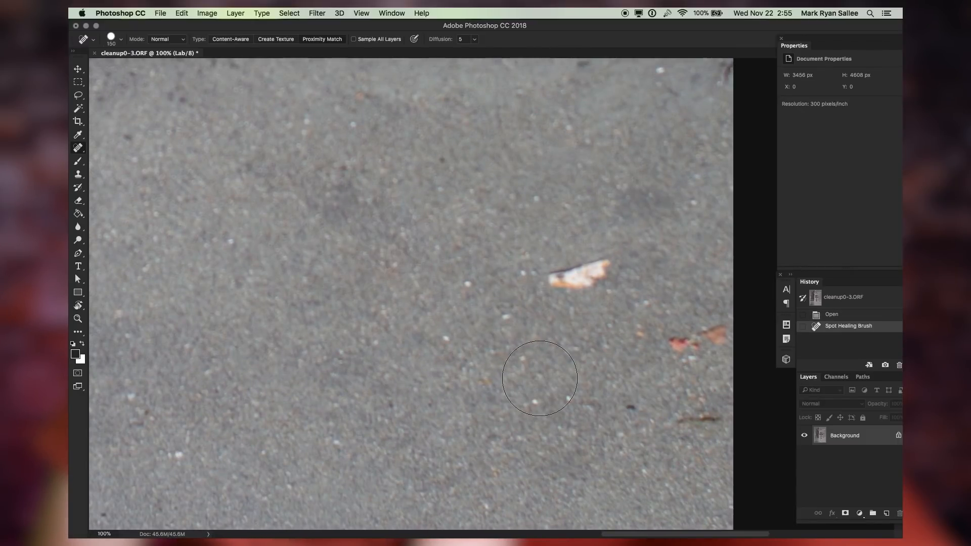
# Paint out the white debris, orange flecks and dark spots nearby on the pavement
pyautogui.click(564, 290)
pyautogui.moveTo(564, 290); pyautogui.dragTo(595, 271)
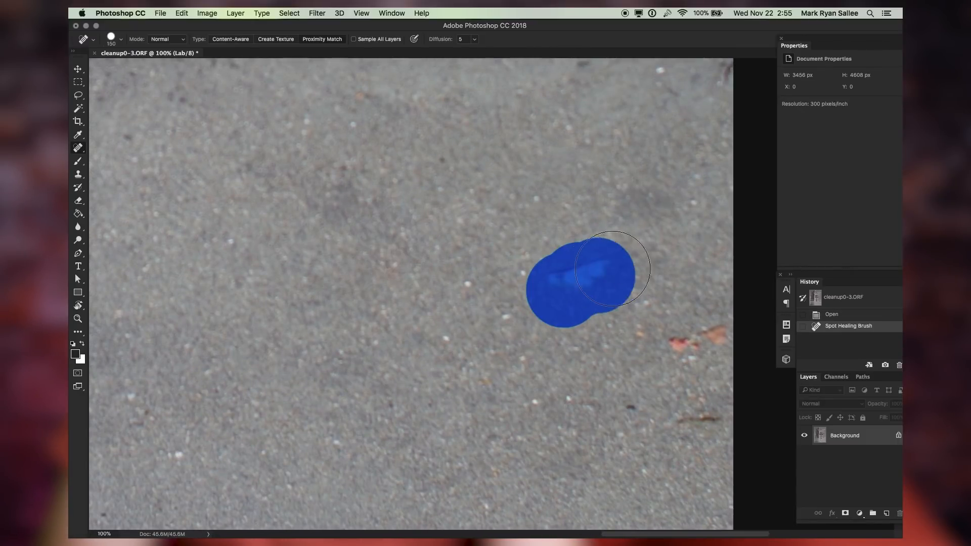
pyautogui.click(664, 346)
pyautogui.moveTo(664, 345); pyautogui.dragTo(698, 336)
pyautogui.click(697, 416)
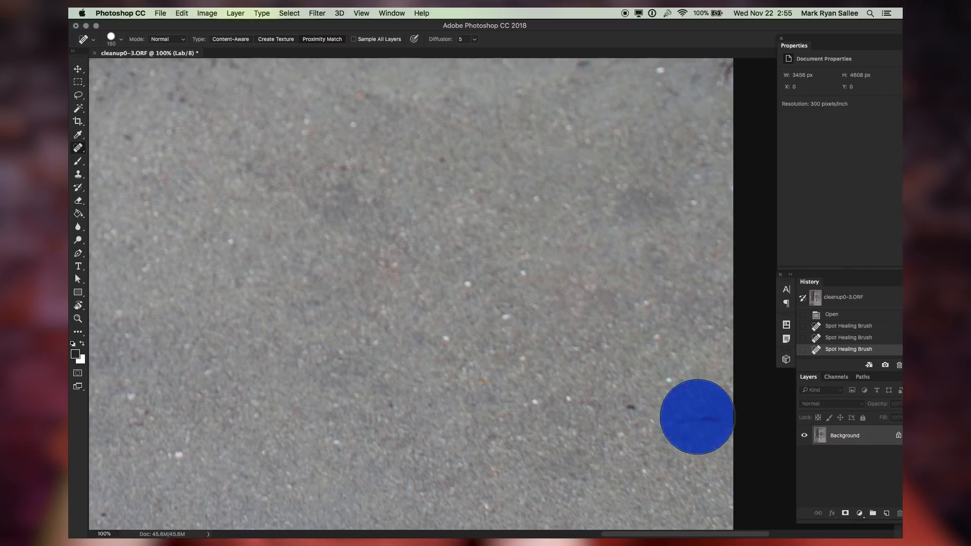
pyautogui.click(620, 410)
pyautogui.click(404, 418)
# Heal more specks on the pavement beside the expansion crack
pyautogui.hscroll(-5, 403, 354)
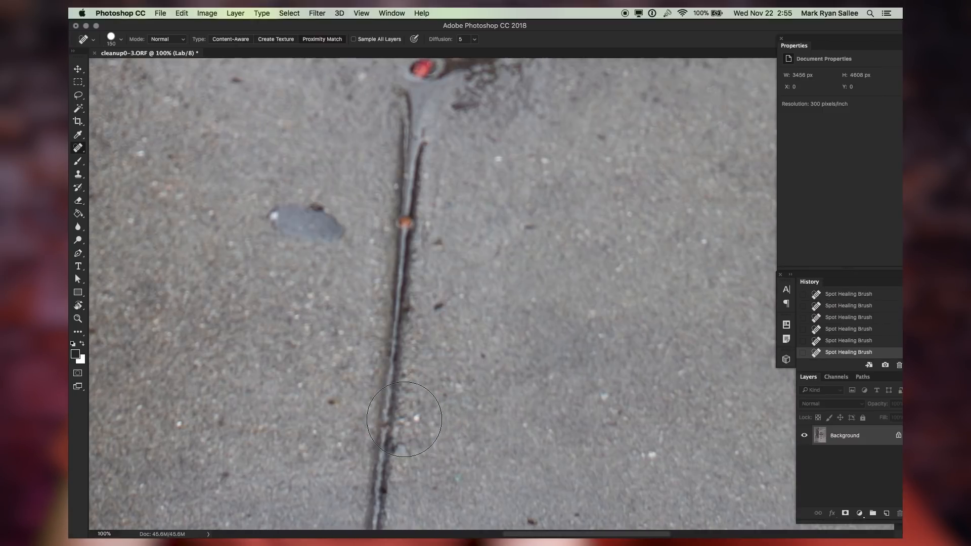
pyautogui.scroll(-6, 520, 304)
pyautogui.click(526, 282)
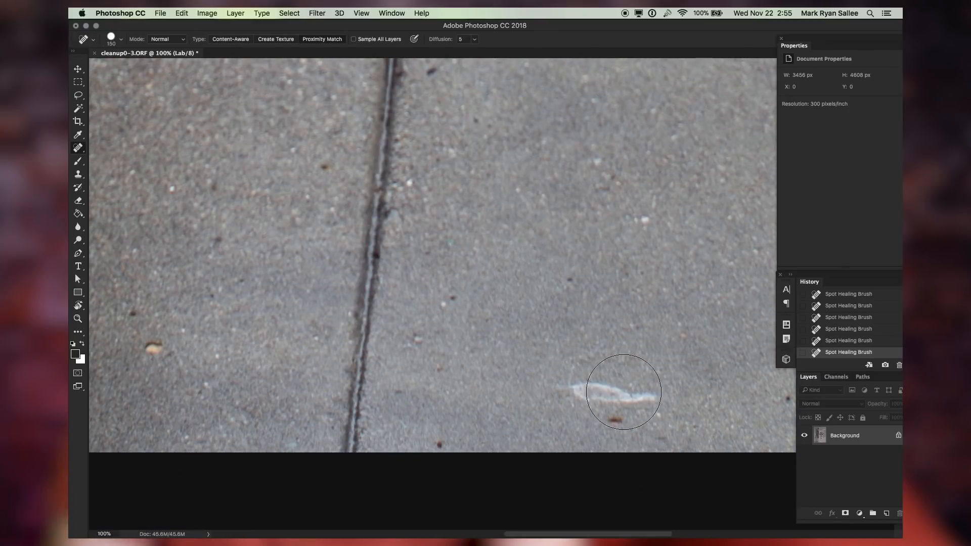
pyautogui.press('super+minus')
pyautogui.scroll(2, 371, 327)
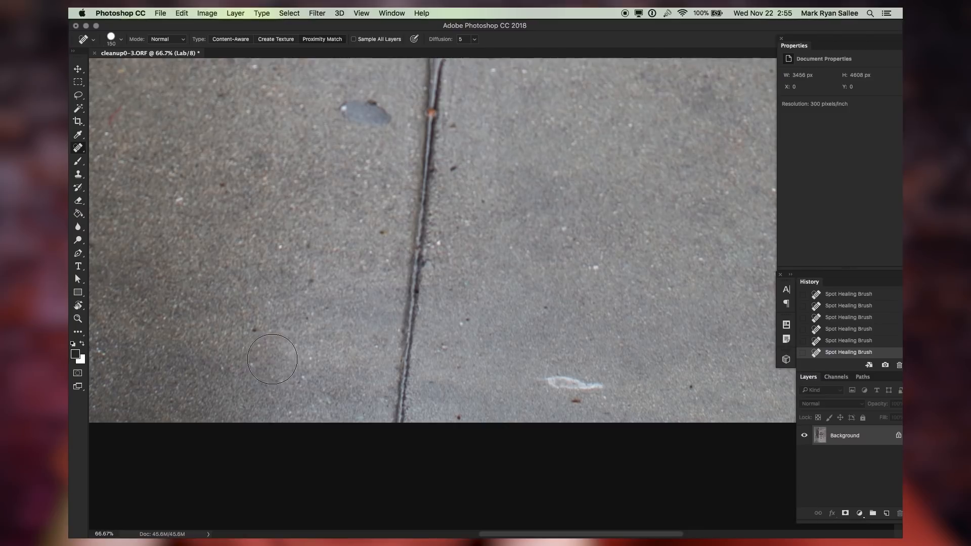
pyautogui.hscroll(-10, 305, 90)
pyautogui.scroll(5, 305, 91)
pyautogui.click(262, 267)
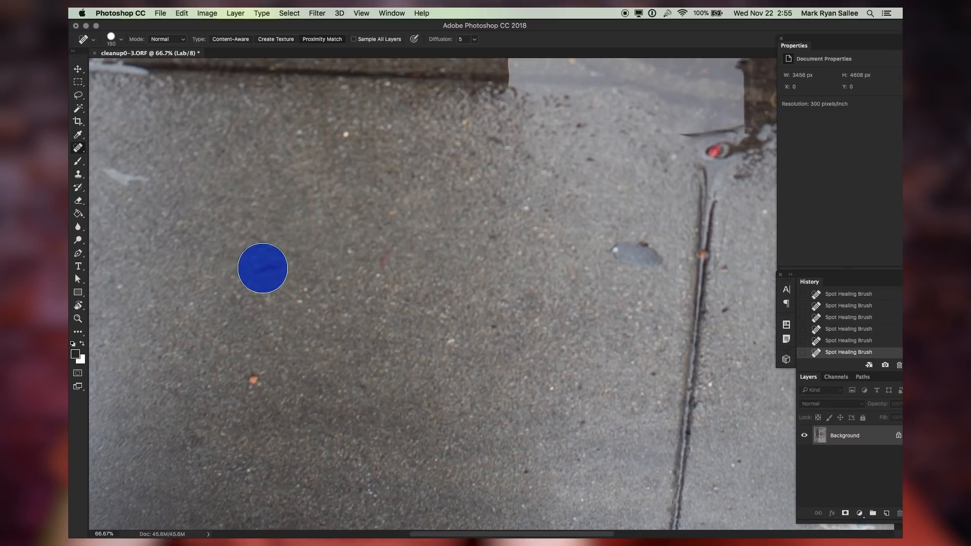
# Heal the small orange speck on the pavement
pyautogui.click(260, 376)
pyautogui.scroll(-5, 419, 455)
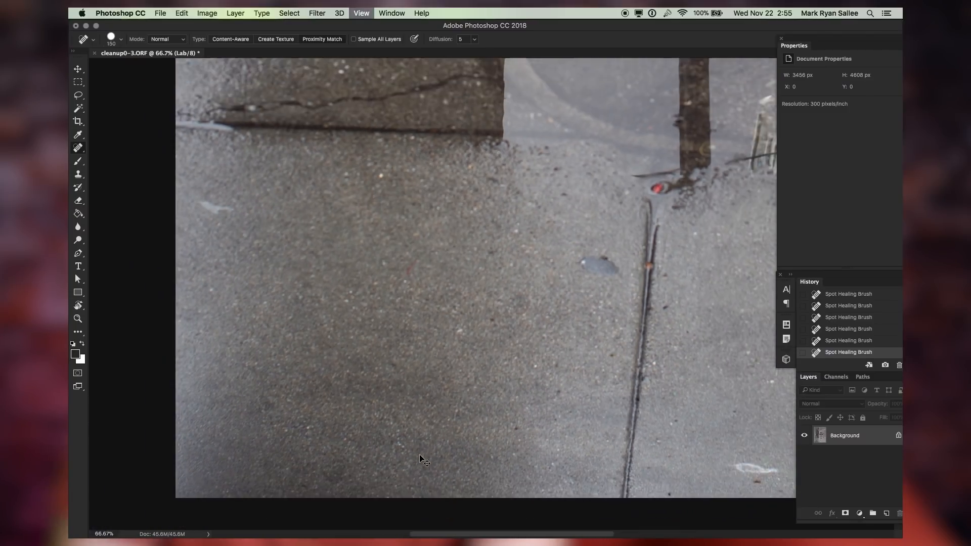
pyautogui.scroll(7, 419, 455)
pyautogui.hscroll(3, 420, 455)
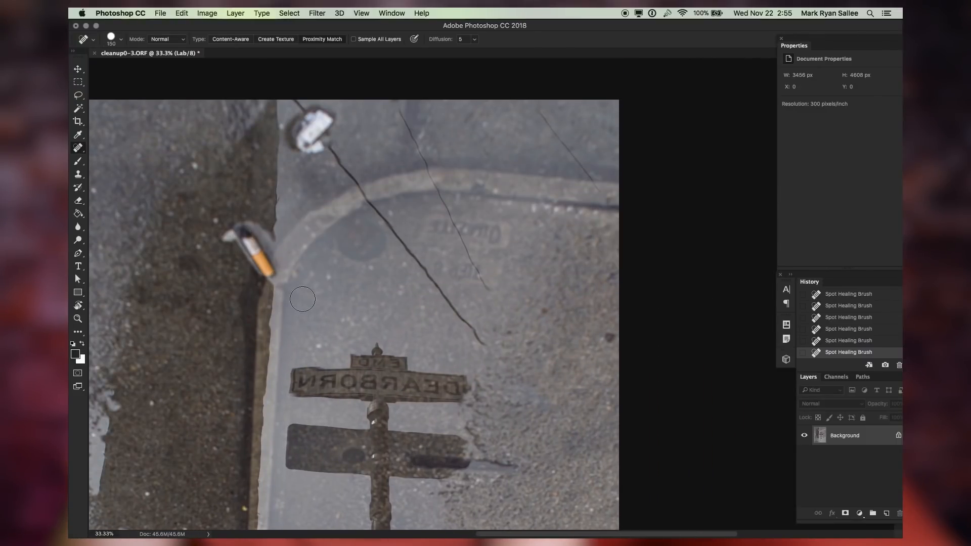
# Try to heal the cigarette butt at the puddle's edge with a 500 px brush
pyautogui.press('super+minus')
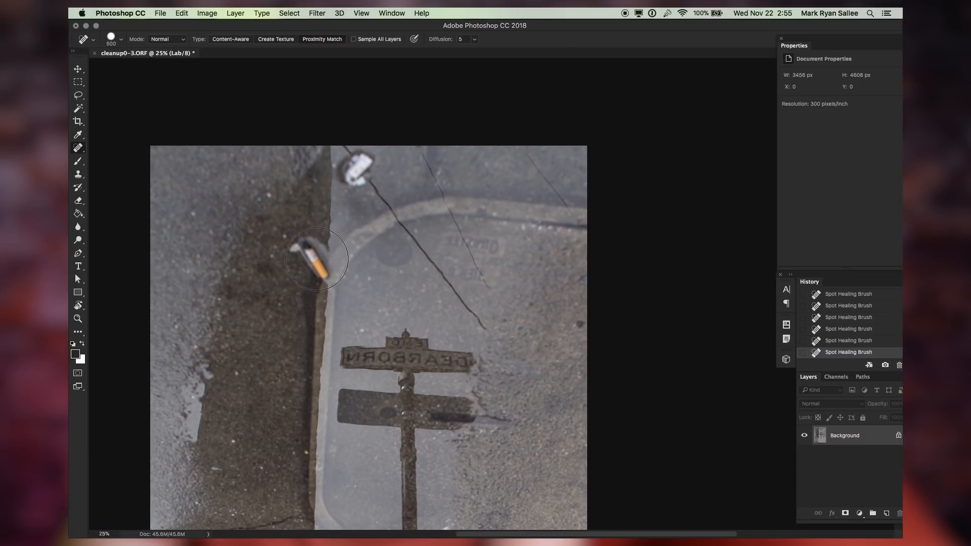
pyautogui.click(318, 257)
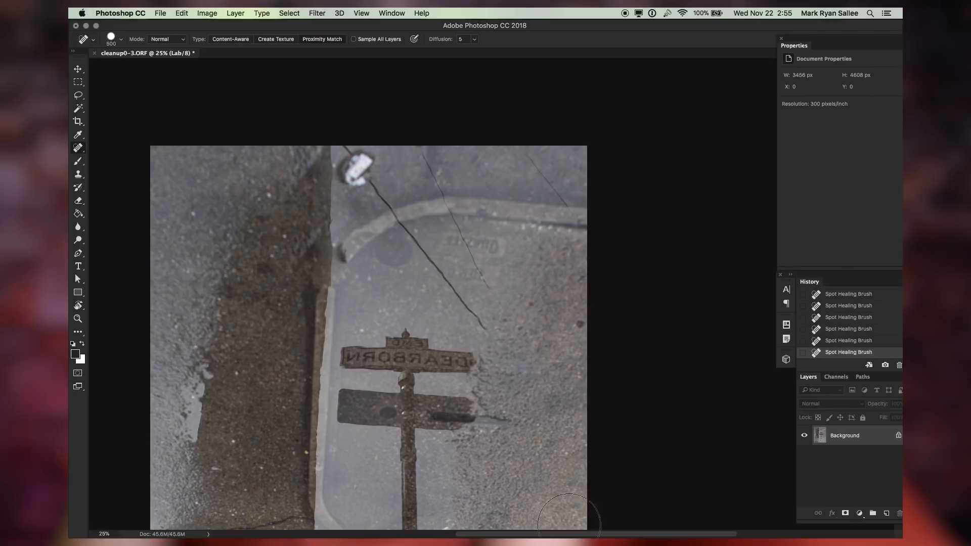
pyautogui.press('super+1')
pyautogui.hscroll(-10, 384, 362)
pyautogui.scroll(3, 385, 363)
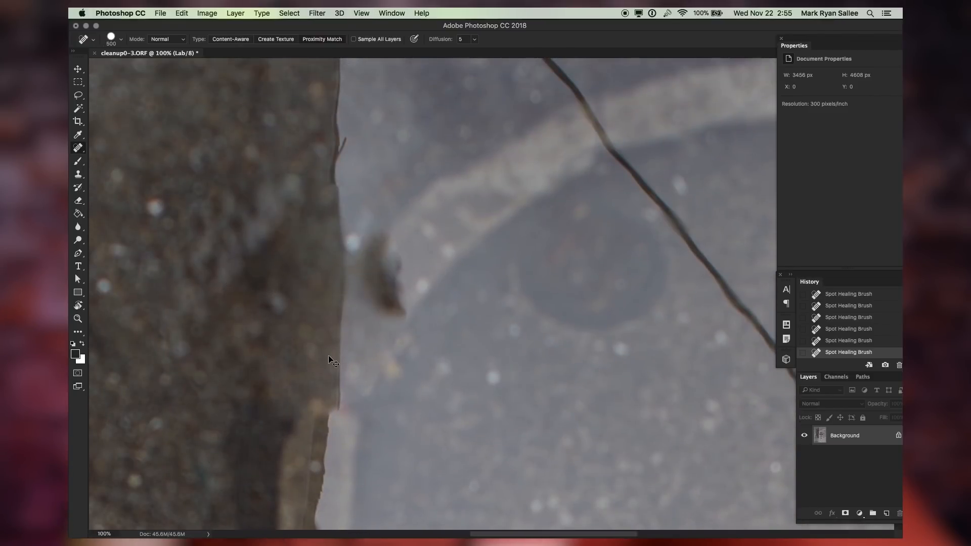
pyautogui.press('super+0')
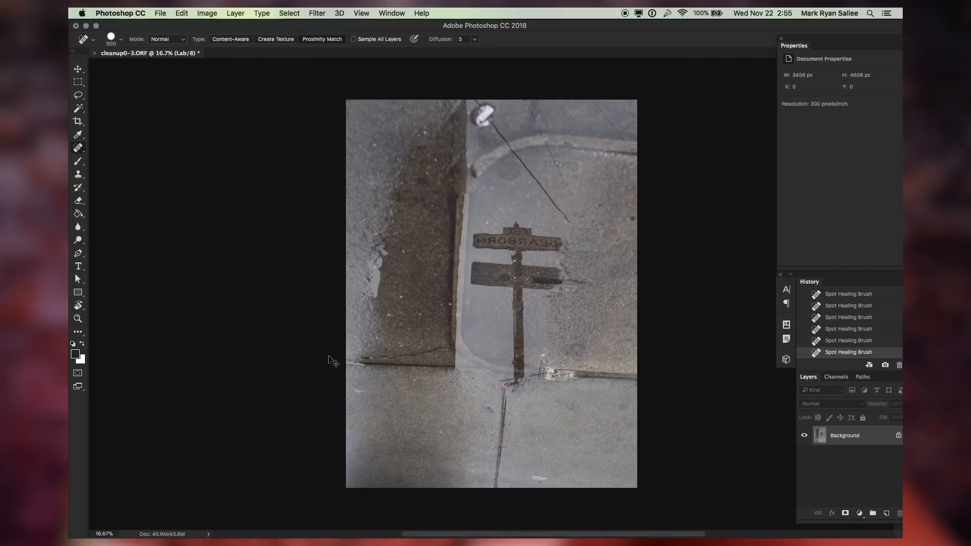
# Patch out the cigarette butt by encircling it and dragging the patch onto clean ground just above, then deselect
pyautogui.rightClick(80, 151)
pyautogui.click(182, 170)
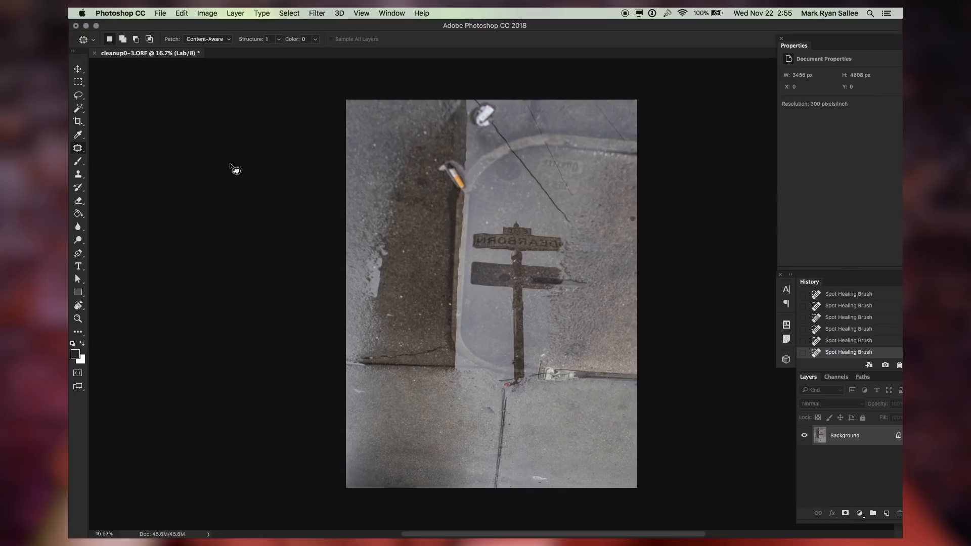
pyautogui.press('super+plus')
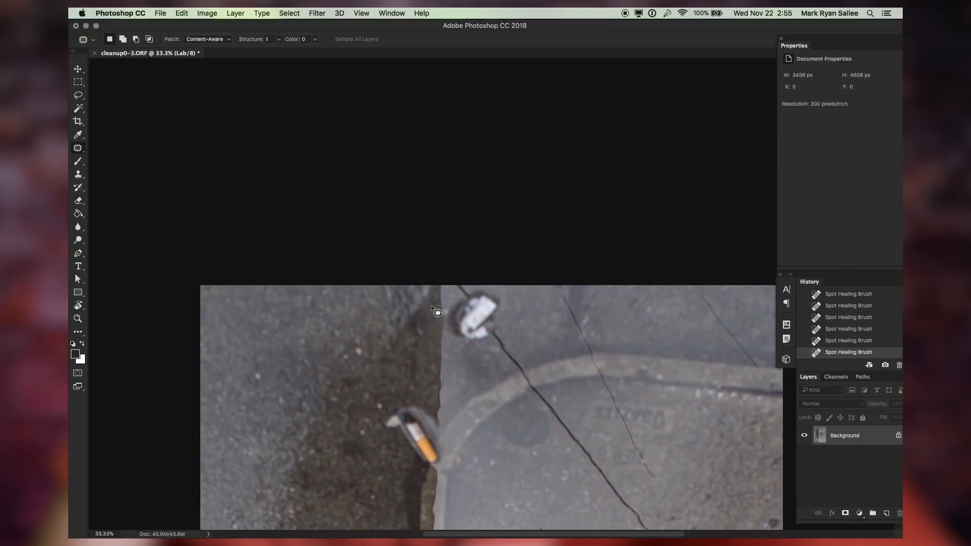
pyautogui.scroll(-5, 430, 307)
pyautogui.hscroll(2, 430, 308)
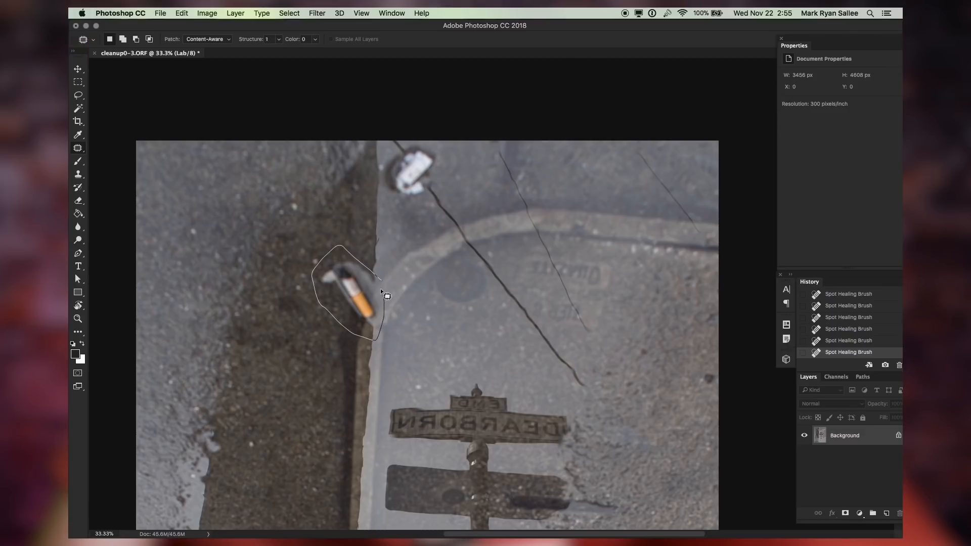
pyautogui.moveTo(380, 282); pyautogui.dragTo(380, 278)
pyautogui.scroll(-4, 380, 278)
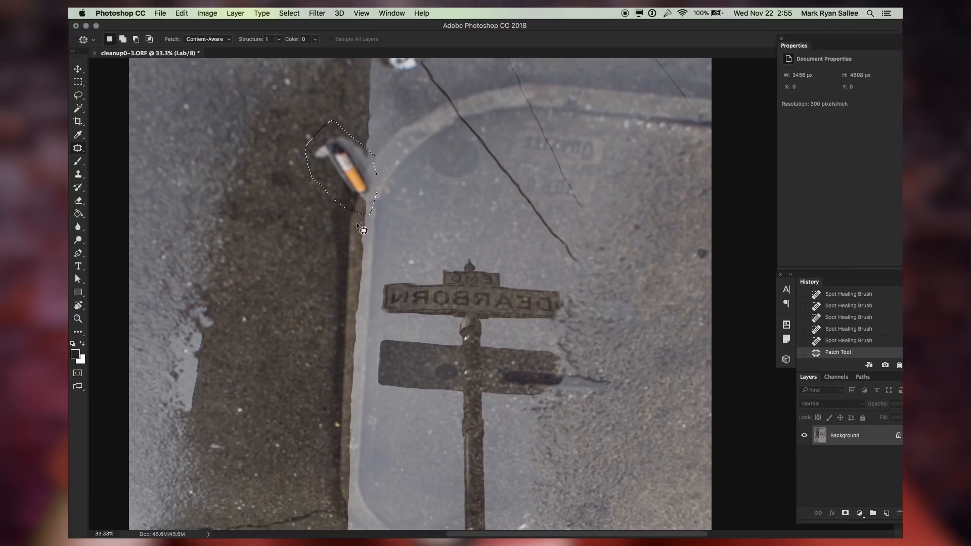
pyautogui.moveTo(353, 195); pyautogui.dragTo(356, 125)
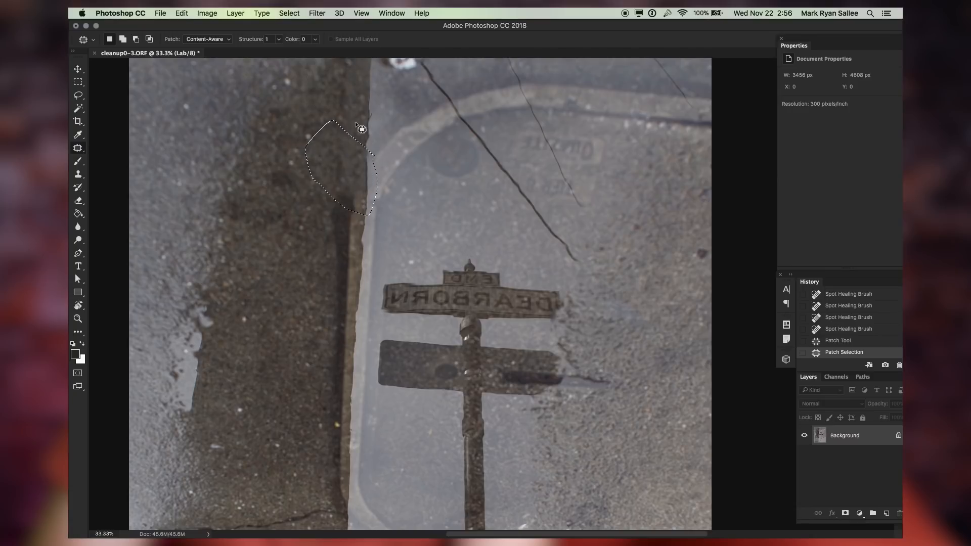
pyautogui.press('super+d')
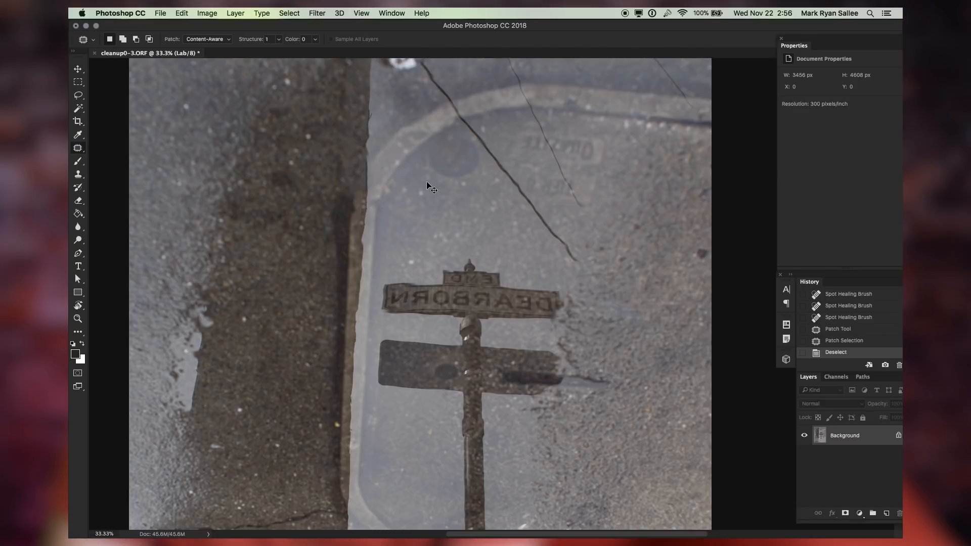
# Review the list of healing and patch edits made on the puddle photo
pyautogui.press('super+minus')
pyautogui.press('super+minus')
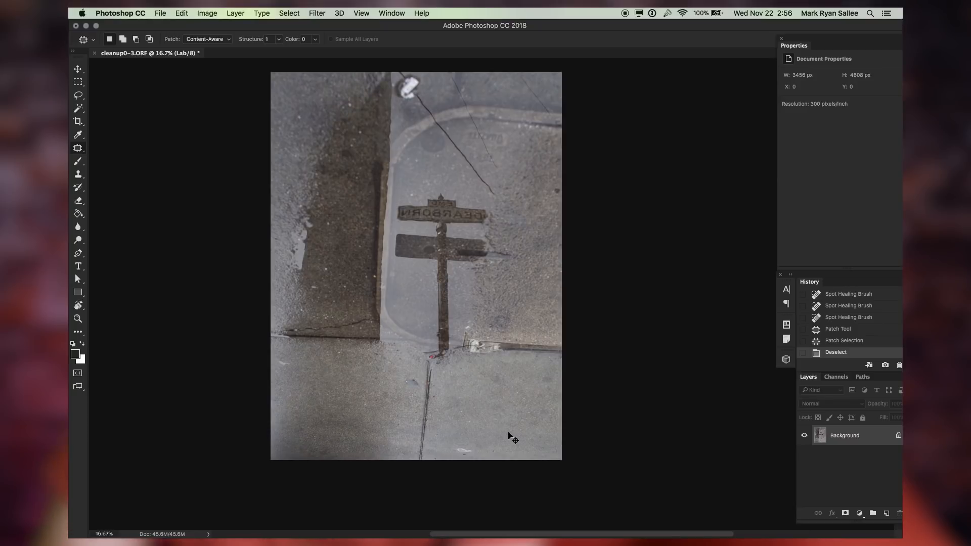
pyautogui.press('v')
pyautogui.scroll(5, 858, 326)
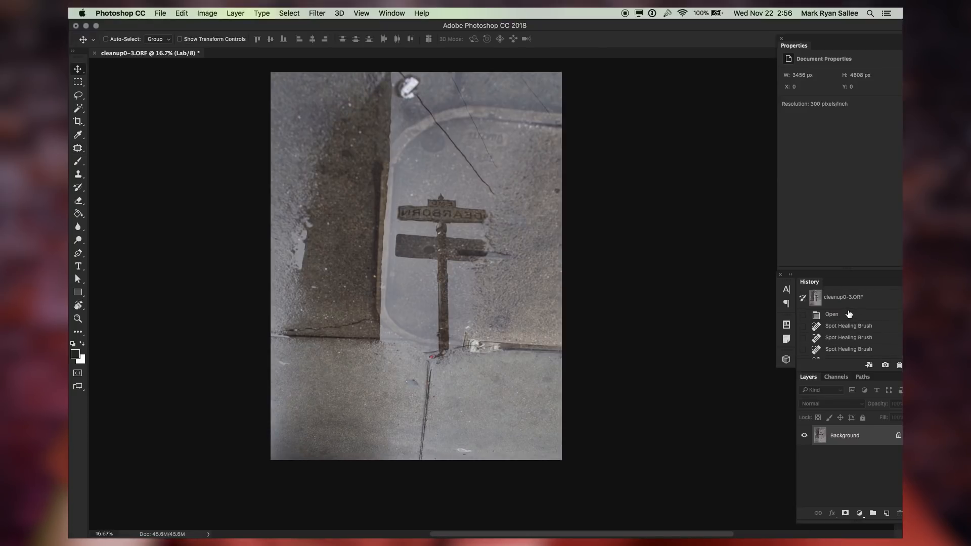
pyautogui.scroll(-5, 848, 314)
pyautogui.scroll(5, 848, 314)
pyautogui.scroll(-5, 848, 314)
pyautogui.scroll(5, 848, 314)
pyautogui.scroll(-5, 849, 314)
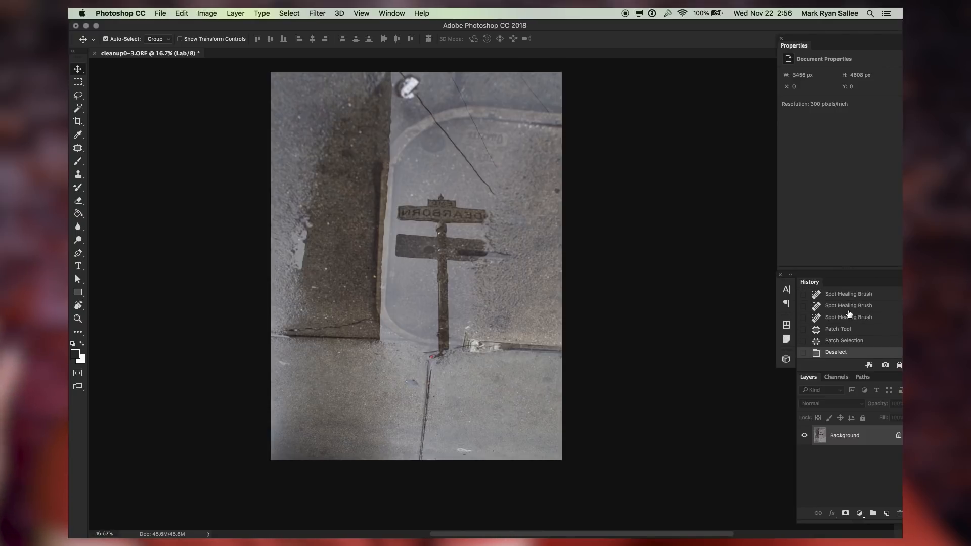
pyautogui.scroll(5, 848, 314)
pyautogui.scroll(-5, 848, 314)
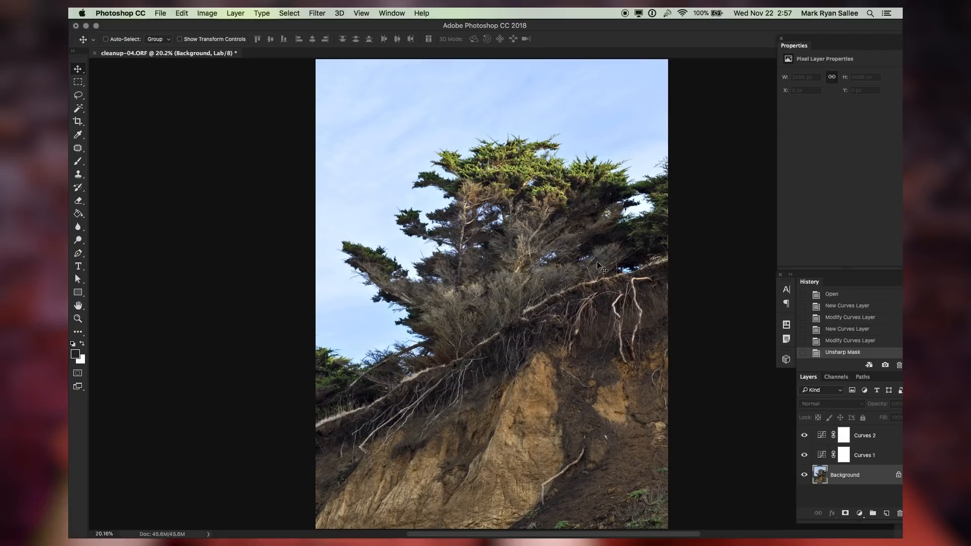
# Inspect the branches and roots of the cliff photo at 100% zoom
pyautogui.press('super')
pyautogui.press('super+1')
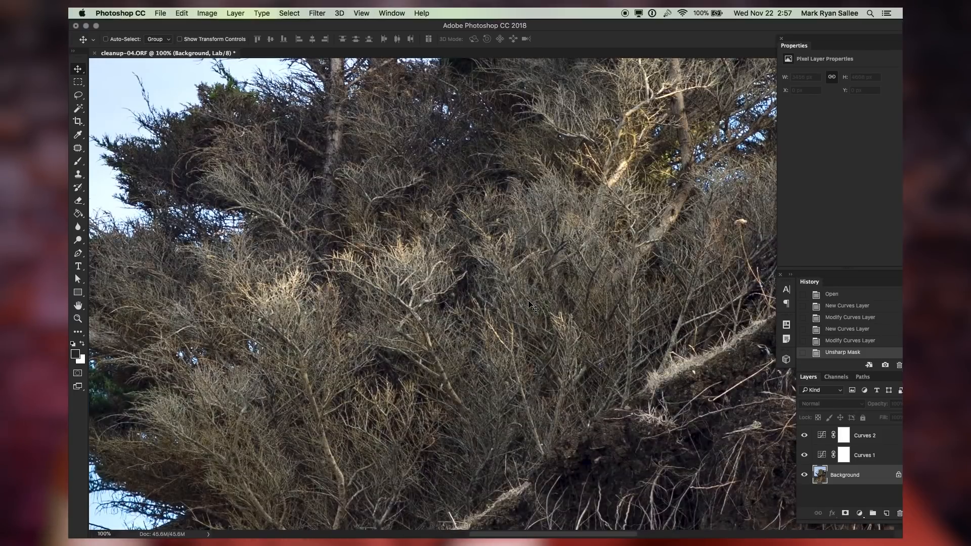
pyautogui.scroll(-2, 418, 288)
pyautogui.scroll(-2, 418, 289)
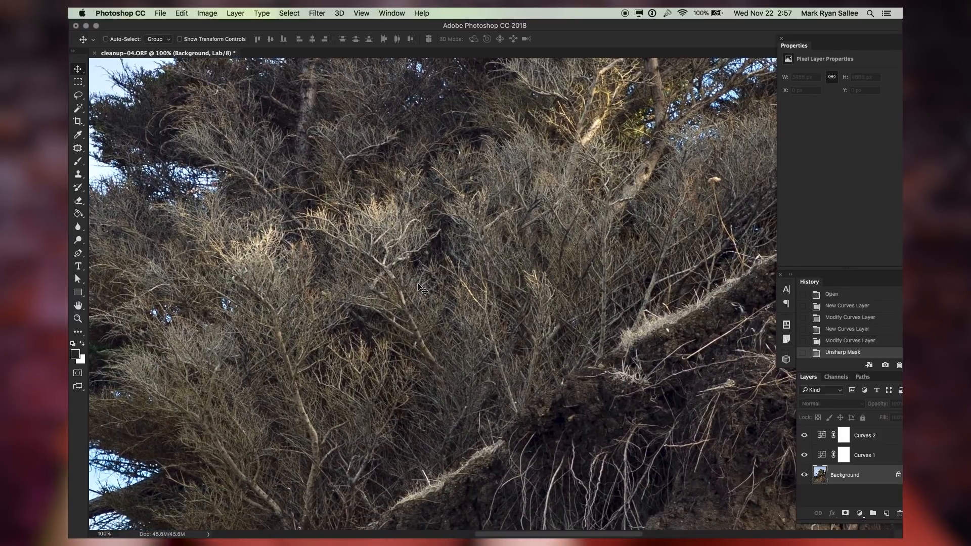
pyautogui.press('super+minus')
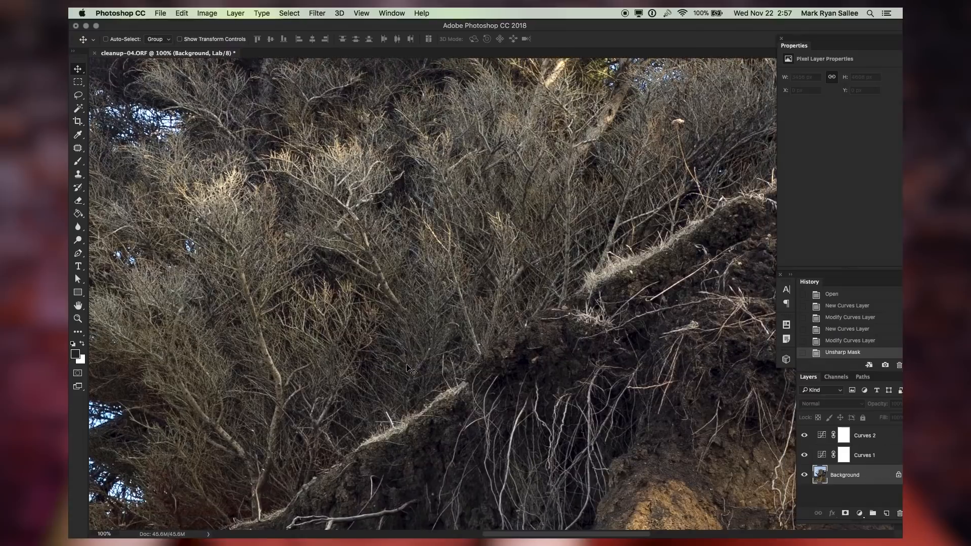
pyautogui.press('super+minus')
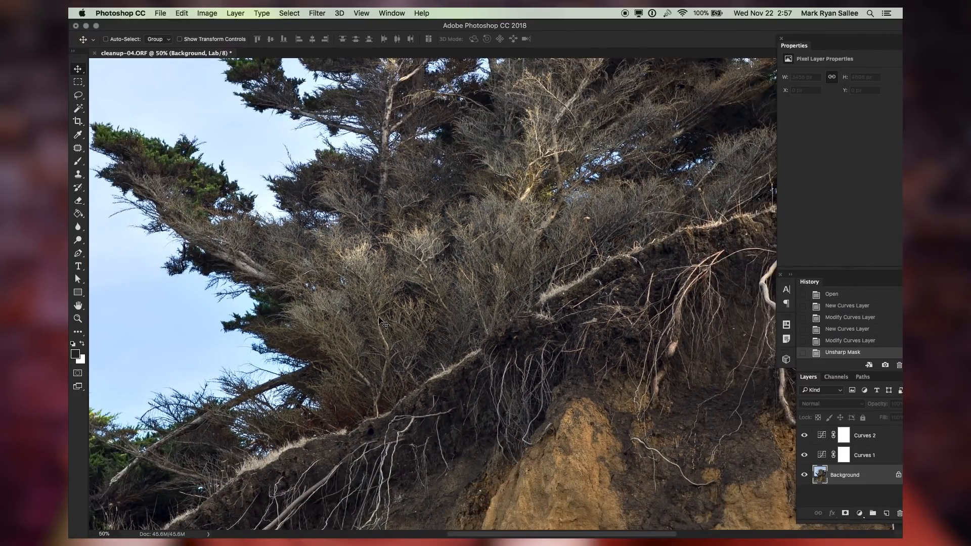
pyautogui.press('super+plus')
pyautogui.press('super+plus')
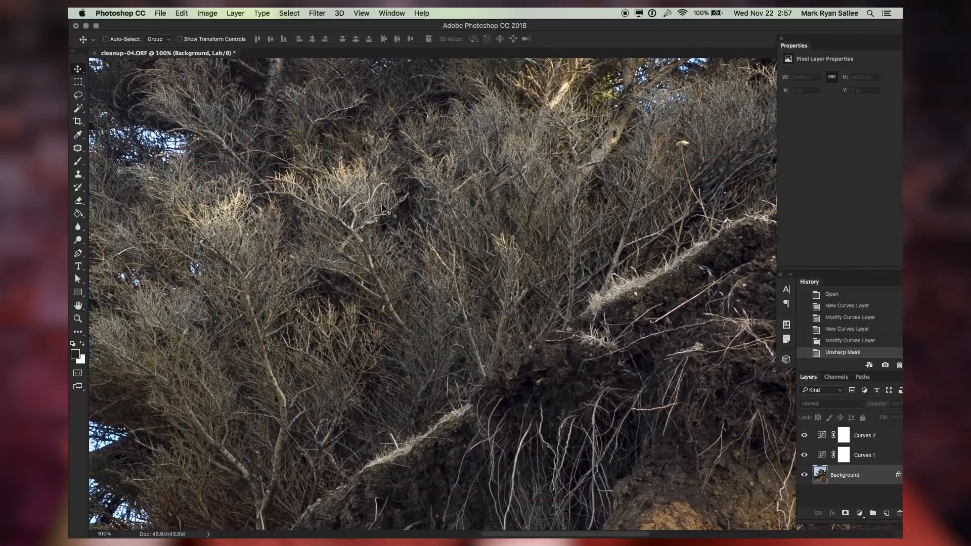
# Apply Smart Sharpen to the cliff photo with an Amount of 500%
pyautogui.click(317, 13)
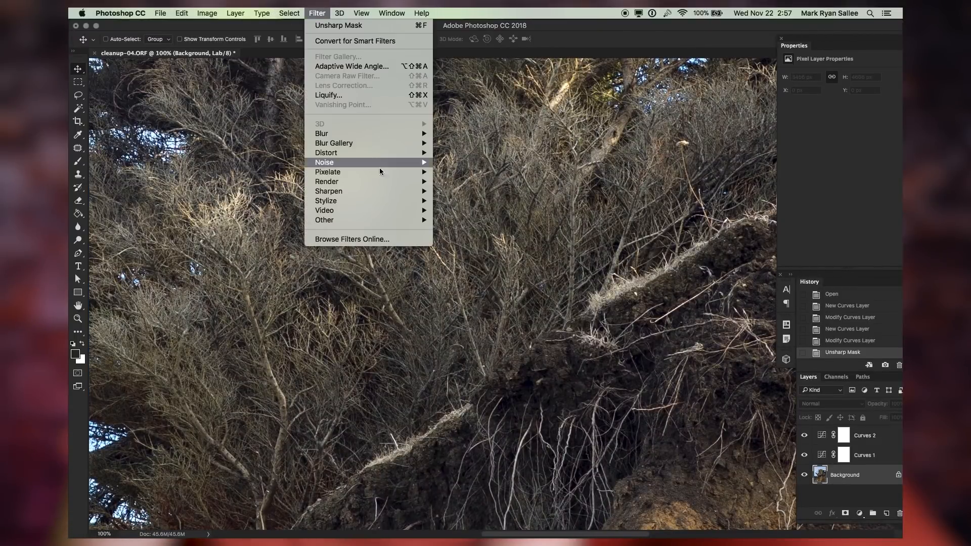
pyautogui.moveTo(378, 191)
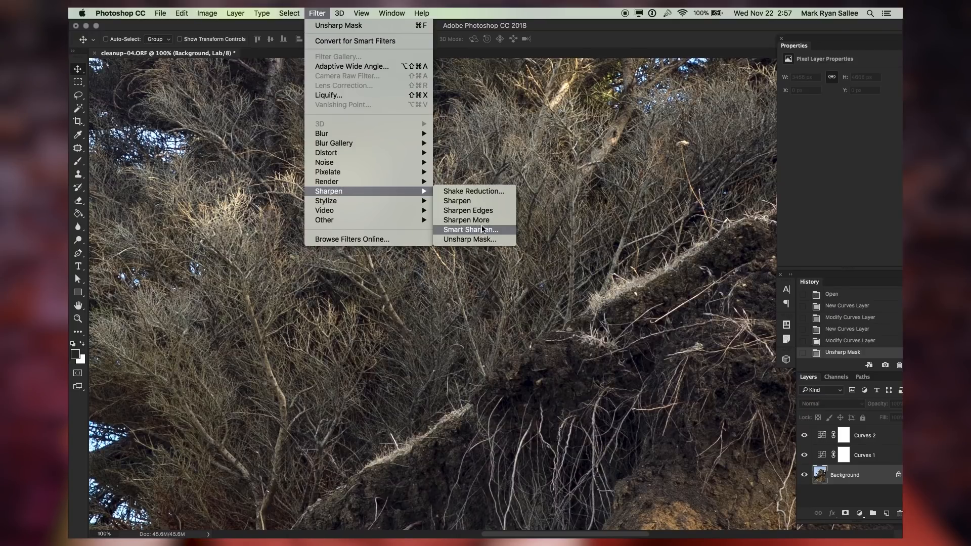
pyautogui.click(488, 230)
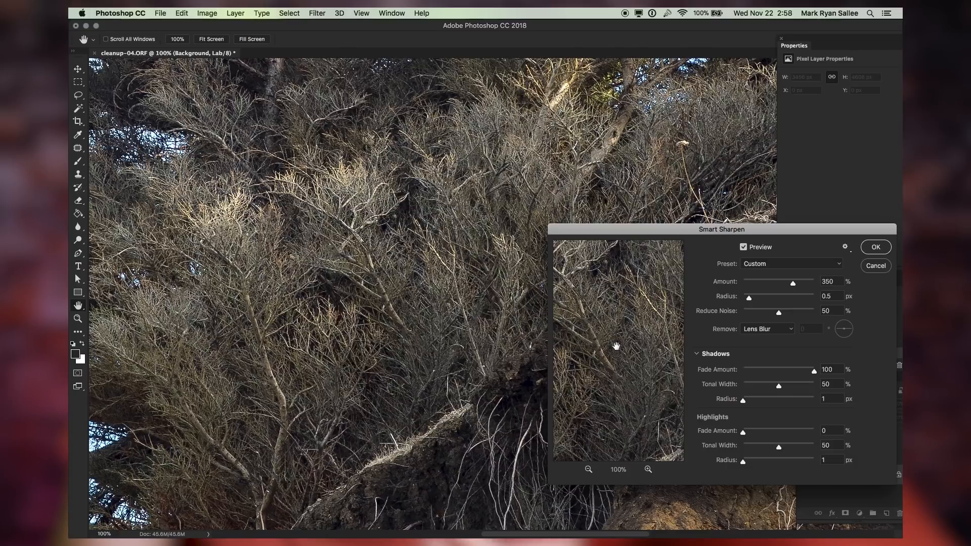
pyautogui.click(753, 249)
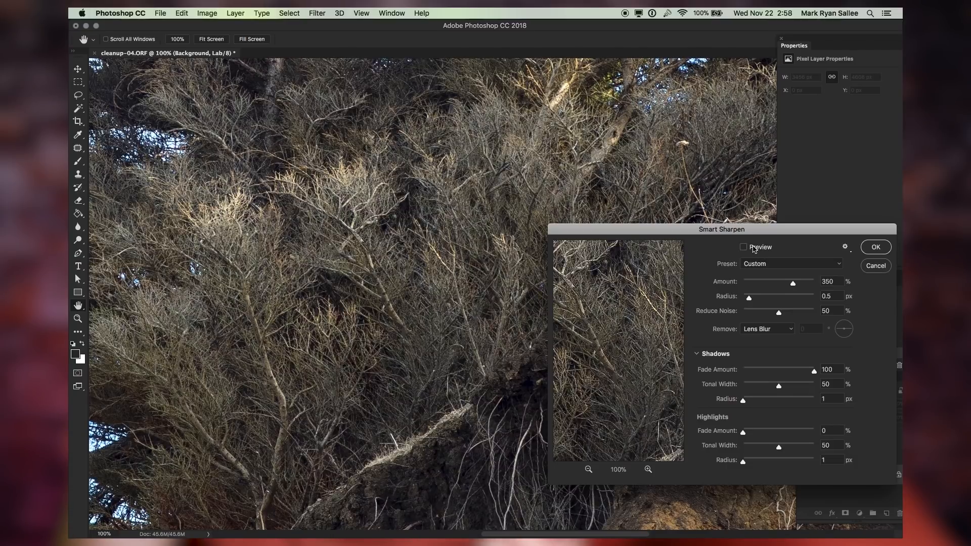
pyautogui.click(753, 249)
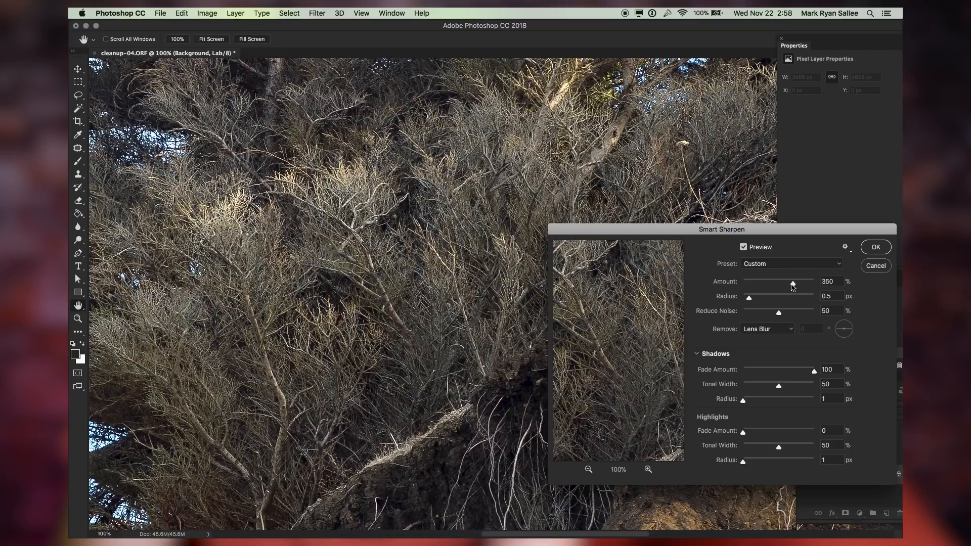
pyautogui.moveTo(792, 286); pyautogui.dragTo(780, 289)
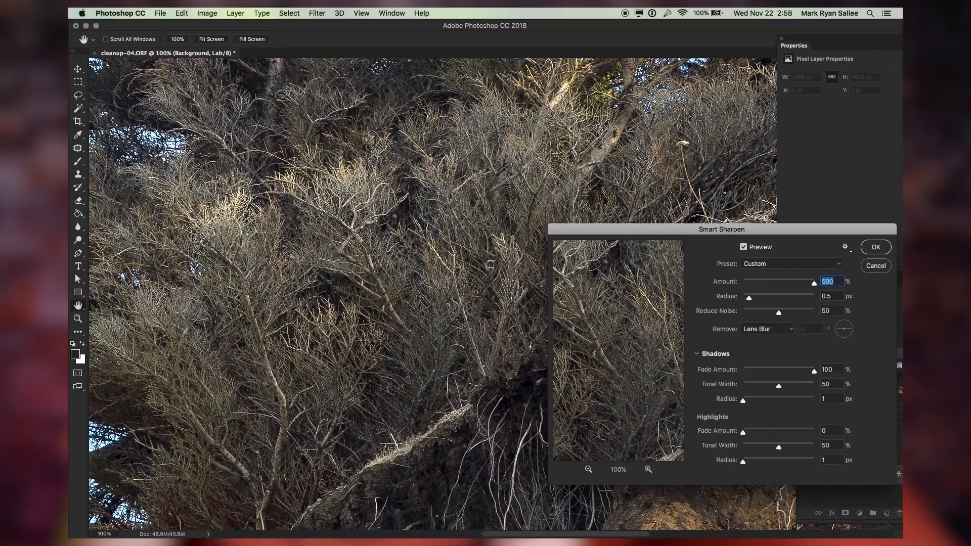
pyautogui.hscroll(-15, 210, 162)
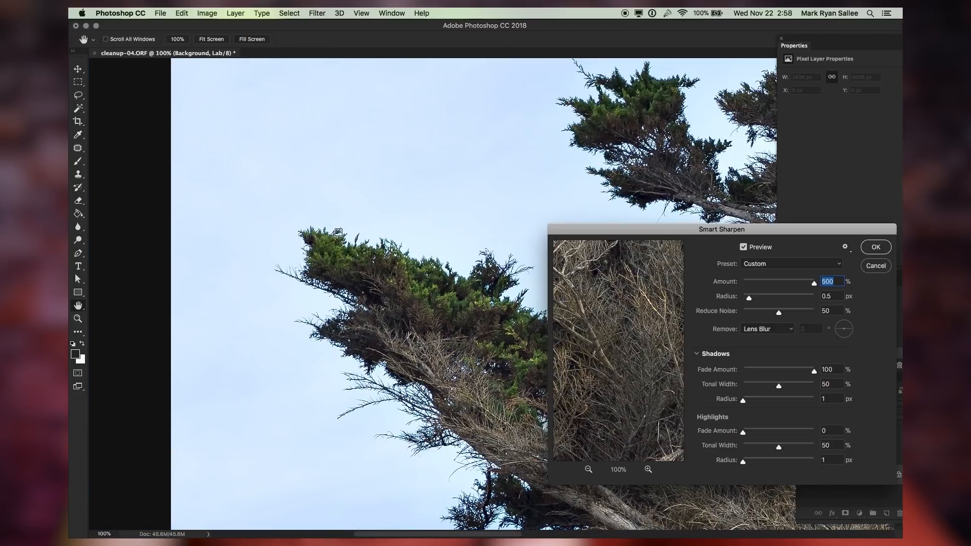
pyautogui.scroll(-10, 338, 232)
pyautogui.hscroll(5, 339, 232)
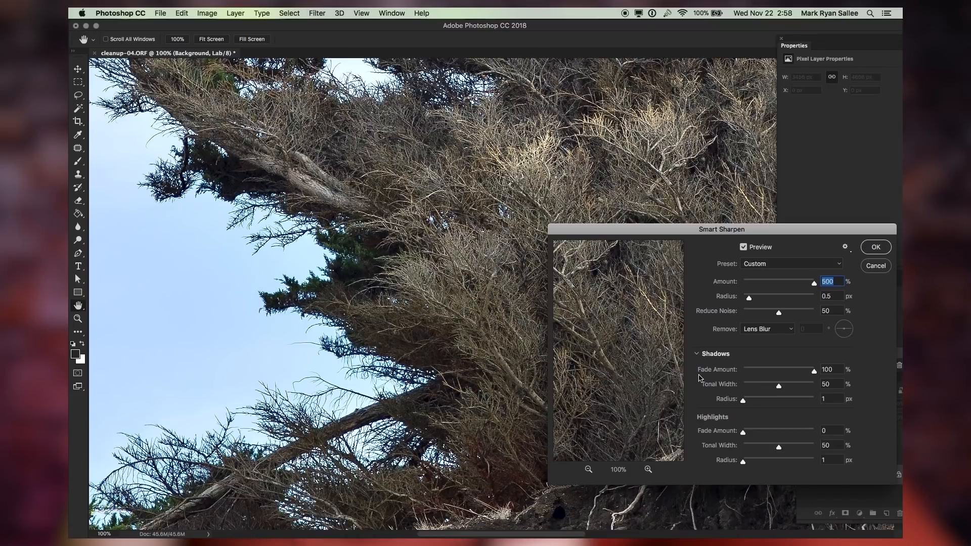
pyautogui.scroll(-15, 498, 382)
pyautogui.hscroll(8, 498, 383)
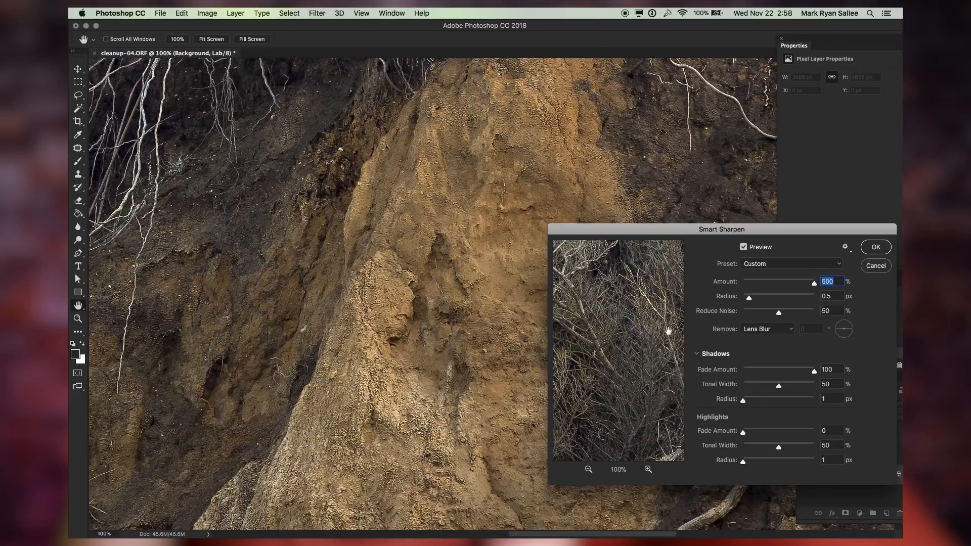
pyautogui.press('Return')
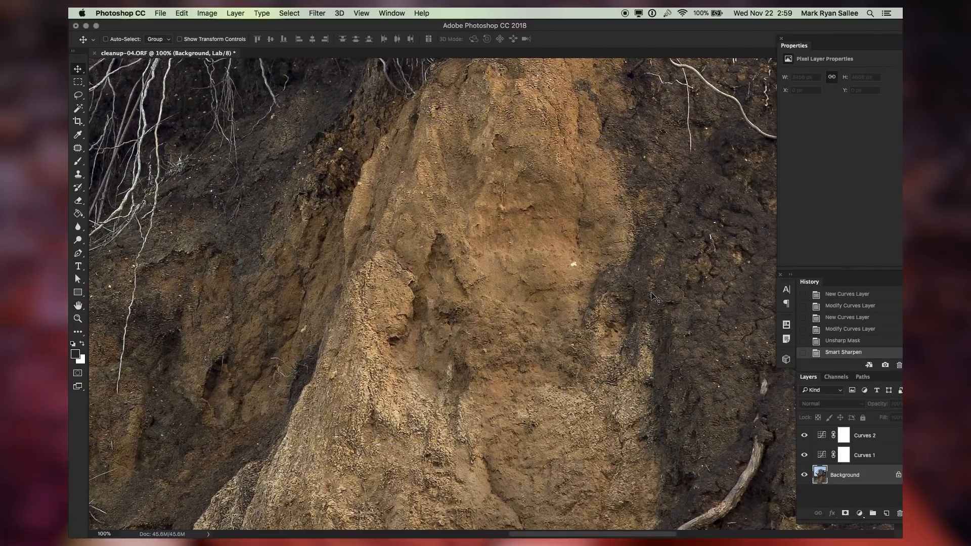
# Compare the cliff photo with and without the sharpening by toggling the last edit
pyautogui.scroll(15, 652, 293)
pyautogui.hscroll(-5, 652, 293)
pyautogui.press('super+z')
pyautogui.press('super+z')
pyautogui.press('super+z')
pyautogui.press('super+z')
pyautogui.press('super+0')
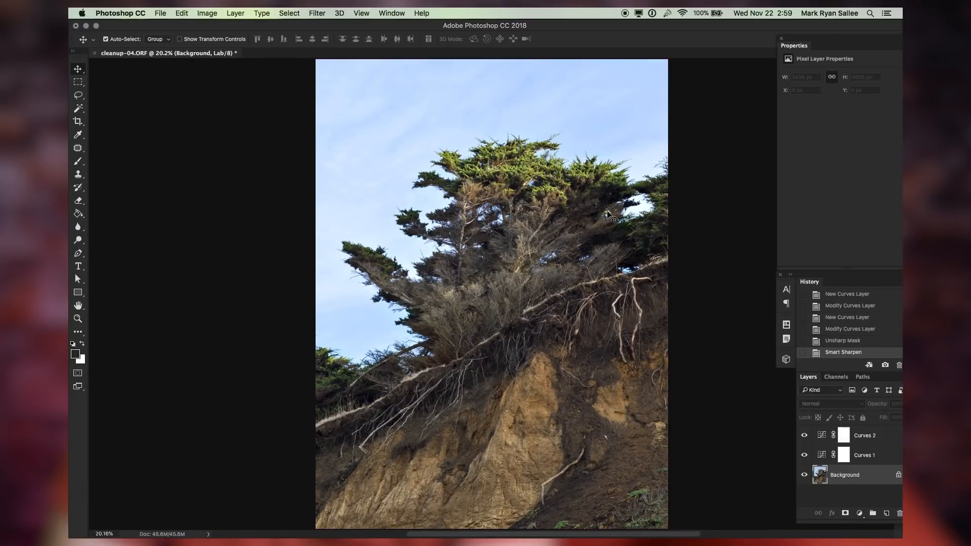
pyautogui.press('super+minus')
pyautogui.press('super+z')
pyautogui.press('super+z')
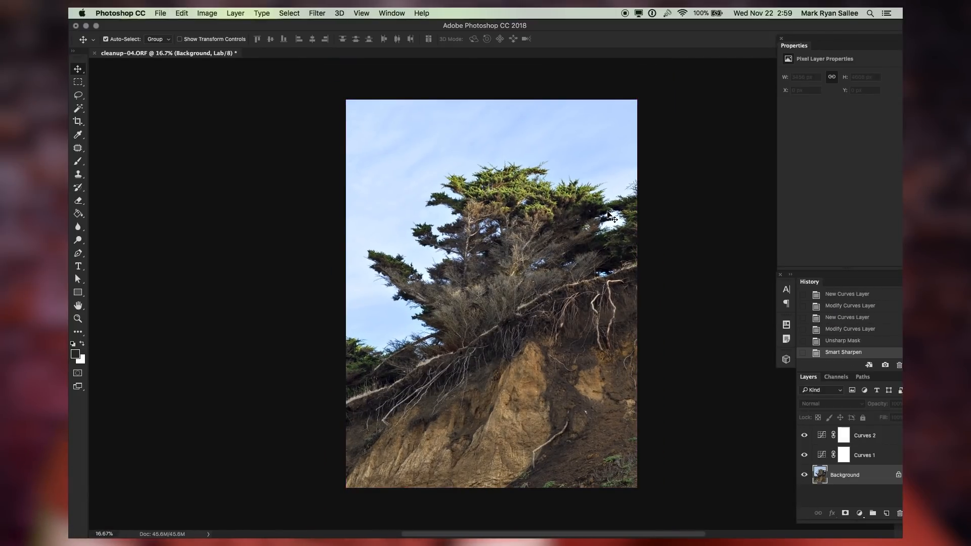